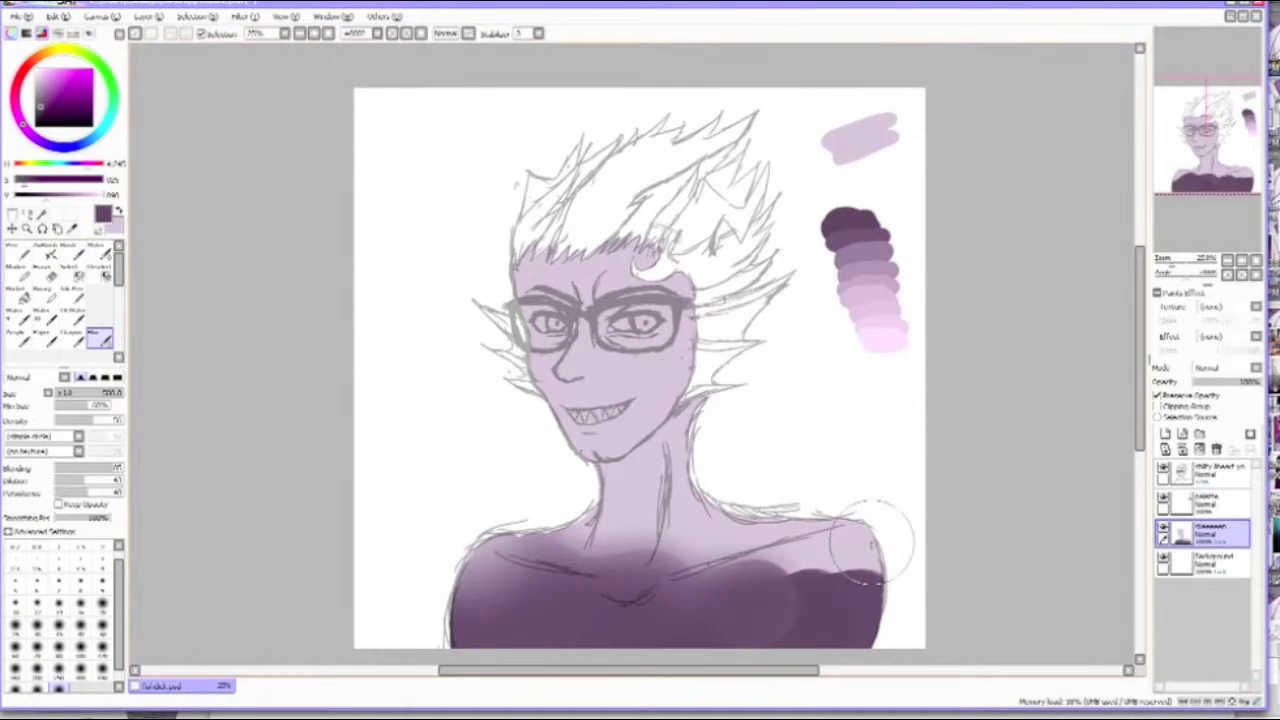
Raise the lineart layer's opacity to 100% and blend the dark purple shading across the chest and shoulders on the skin layer.
click(1205, 470)
drag(1200, 381, 1258, 381)
click(1205, 533)
key(n)
key(b)
mouse_move(470, 600)
mouse_down()
mouse_move(851, 606)
mouse_move(657, 578)
mouse_up()
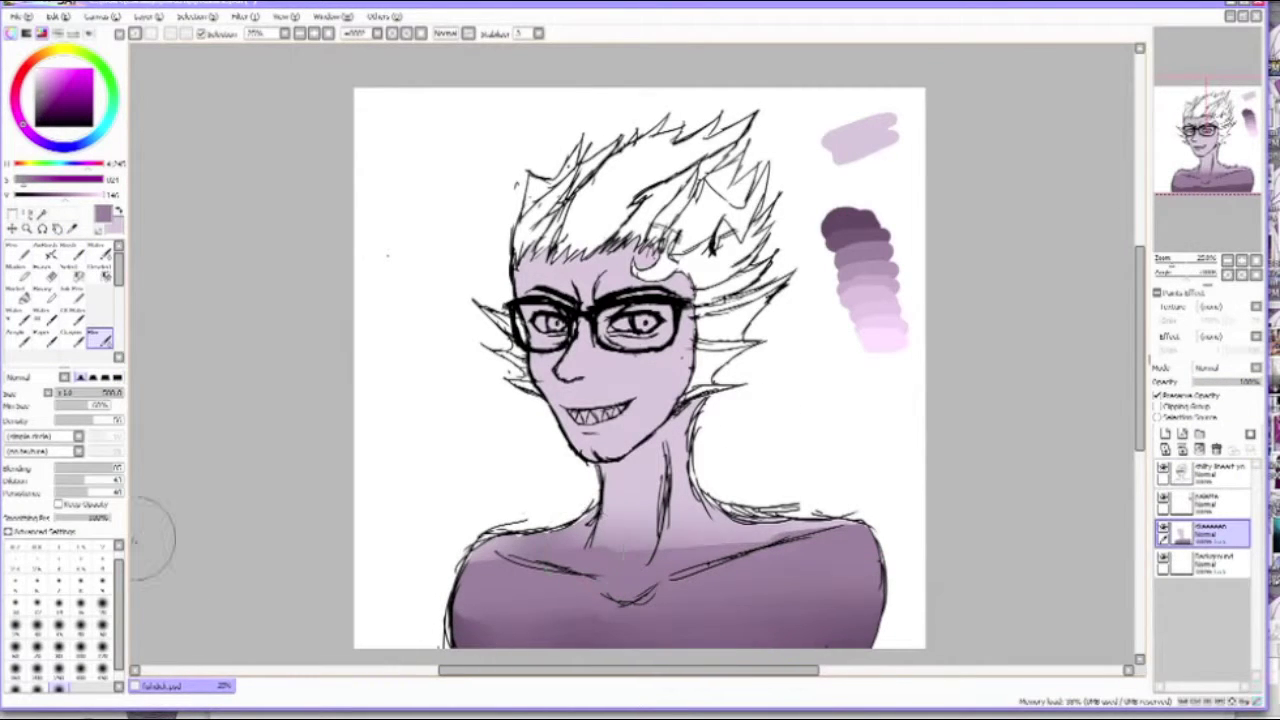
Switch to the web browser and search YouTube for "shinedown bully".
key(alt+Tab)
key(BackSpace)
key(BackSpace)
key(BackSpace)
key(BackSpace)
key(BackSpace)
key(BackSpace)
key(BackSpace)
key(BackSpace)
key(BackSpace)
key(BackSpace)
key(BackSpace)
key(BackSpace)
key(BackSpace)
key(BackSpace)
key(BackSpace)
key(Down)
key(Return)
key(BackSpace)
key(BackSpace)
key(BackSpace)
key(BackSpace)
key(BackSpace)
key(BackSpace)
key(BackSpace)
key(BackSpace)
key(BackSpace)
key(BackSpace)
text(bully)
key(Return)
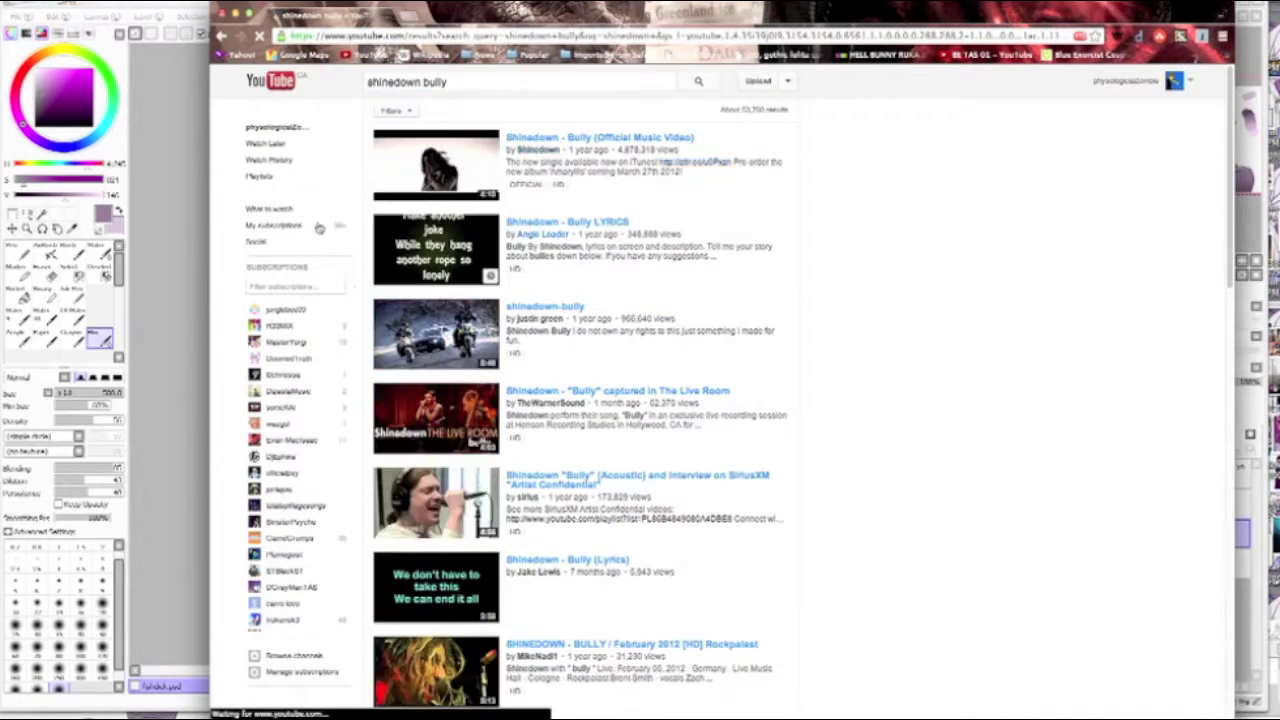
Switch back to the painting program and add soft purple shading along the side of the nose.
key(alt+Tab)
scroll(640, 360, up, 3)
mouse_move(505, 392)
mouse_down()
mouse_move(499, 379)
mouse_move(535, 342)
mouse_move(526, 433)
mouse_move(540, 285)
mouse_up()
click(99, 338)
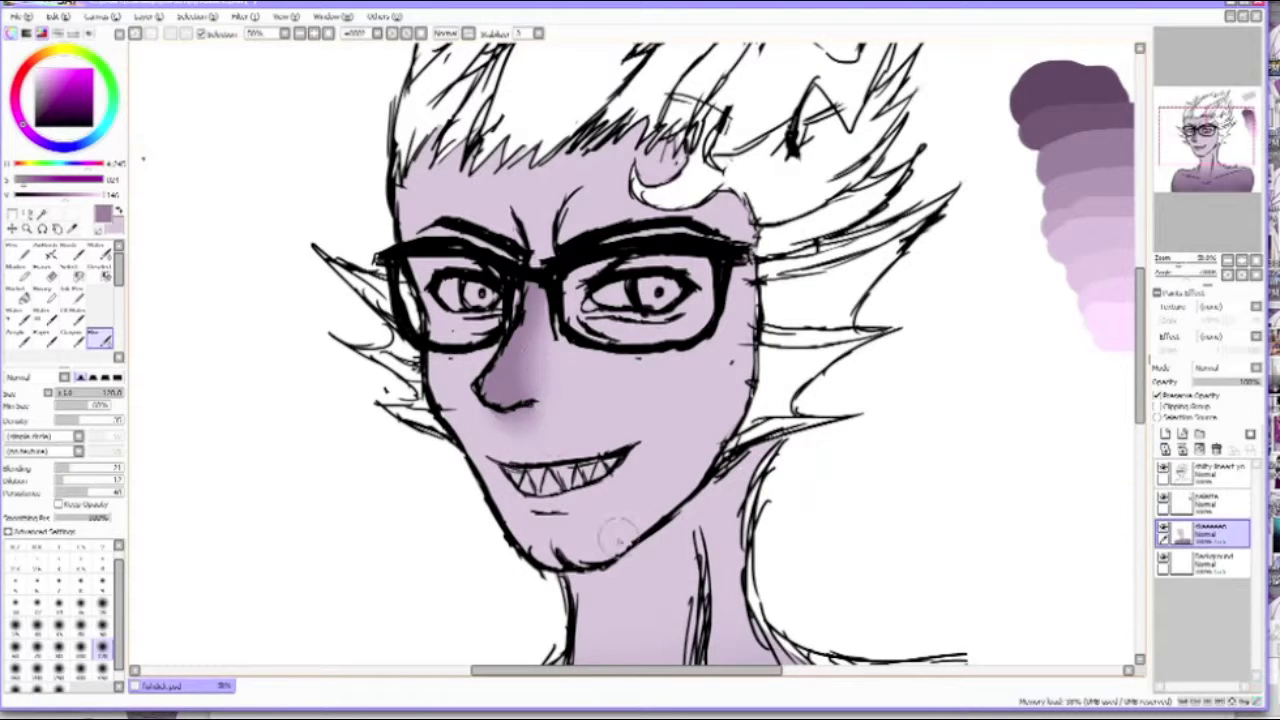
key(alt+Tab)
key(alt+Tab)
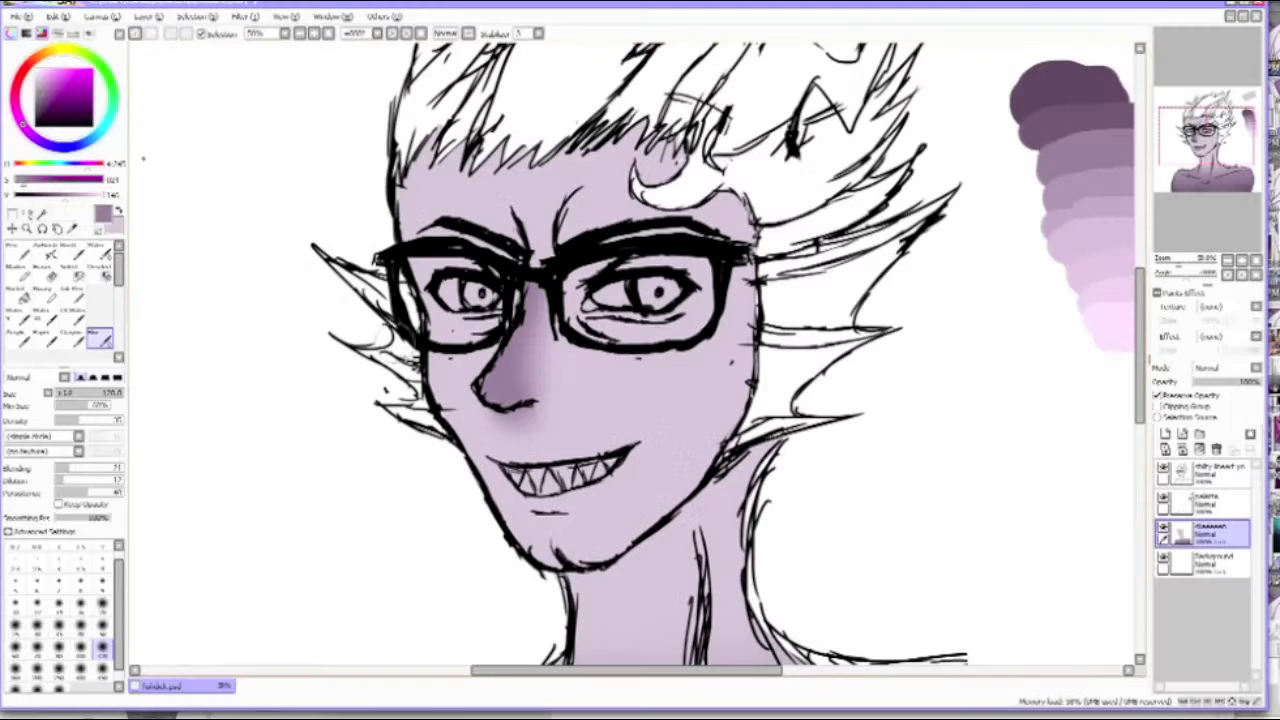
Paint purple shadows under the glasses, eyes and lower lip with a size 20 brush, and soften the ones around the glasses.
click(99, 244)
drag(590, 325, 652, 333)
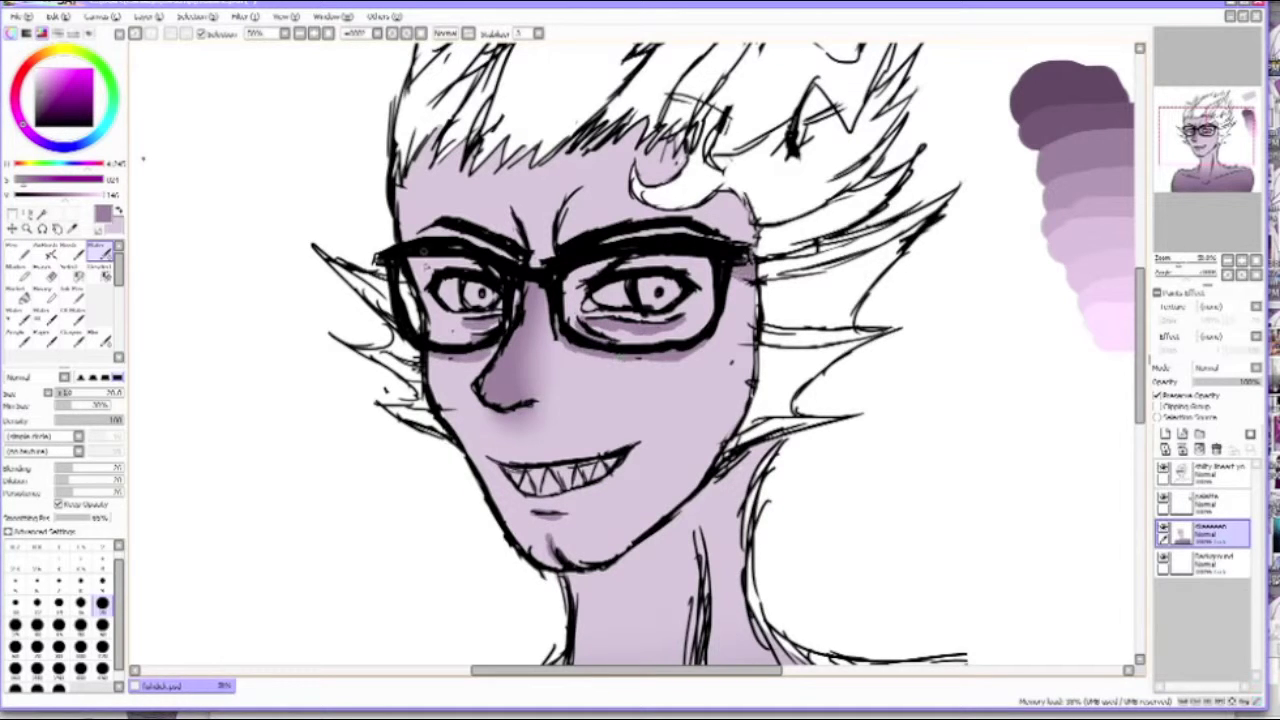
drag(578, 276, 586, 322)
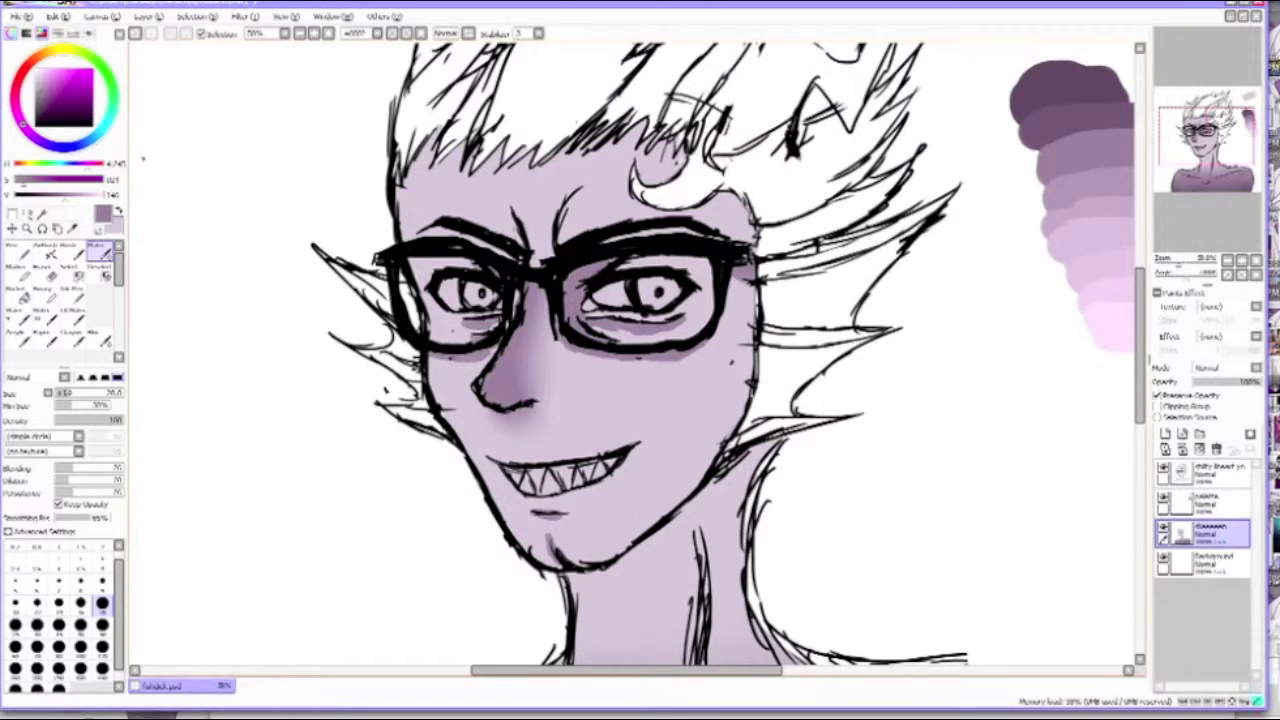
click(99, 338)
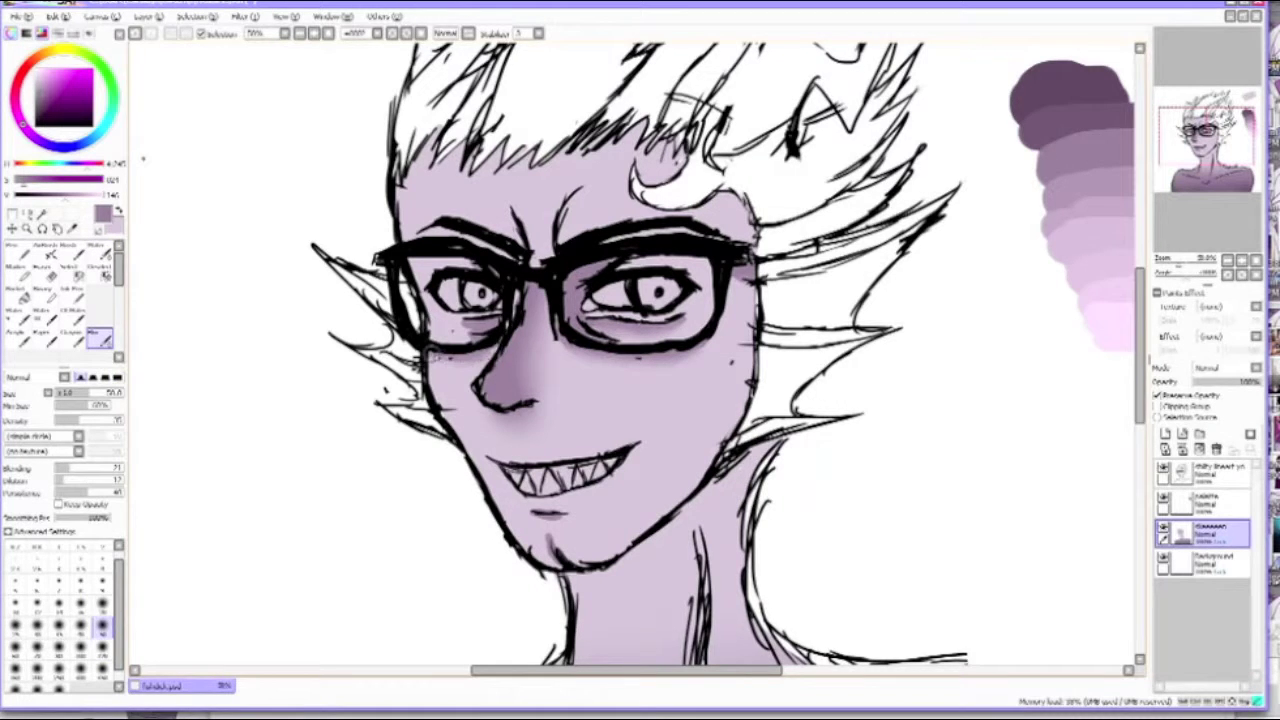
Shade the eye sockets inside both lenses with purple and blend the strokes into the skin.
scroll(555, 315, up, 3)
click(99, 244)
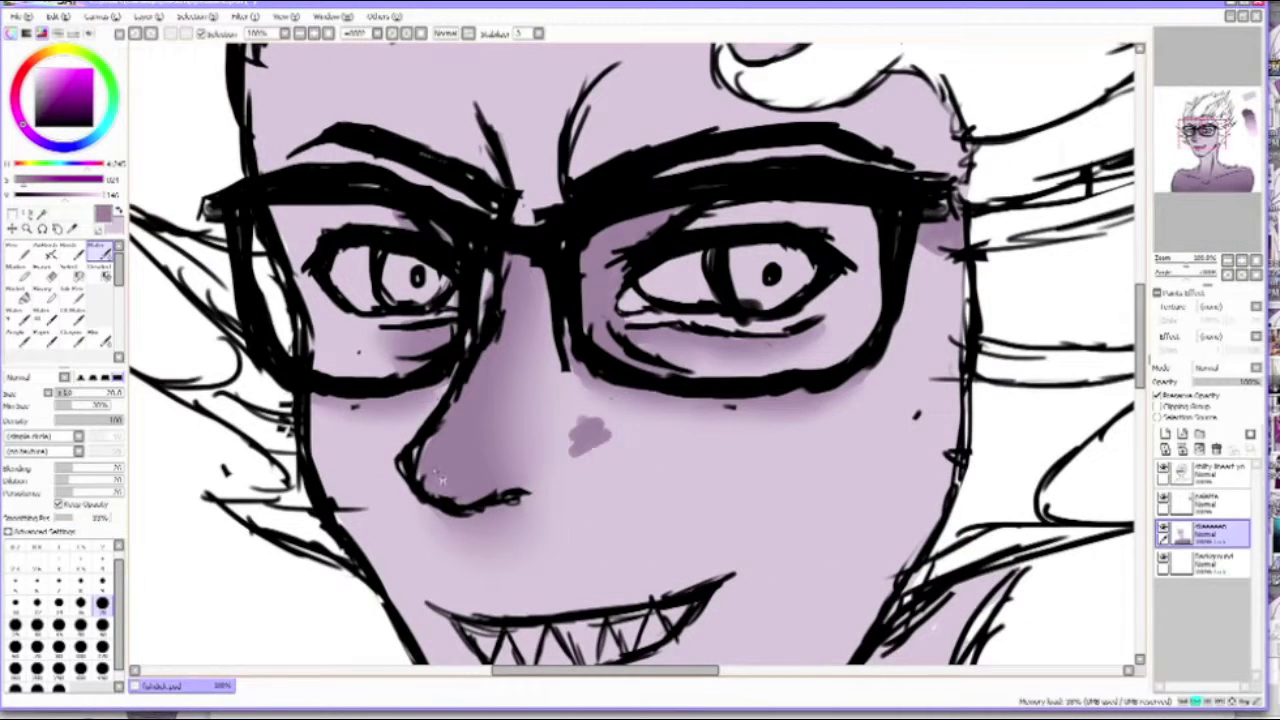
click(99, 338)
click(99, 244)
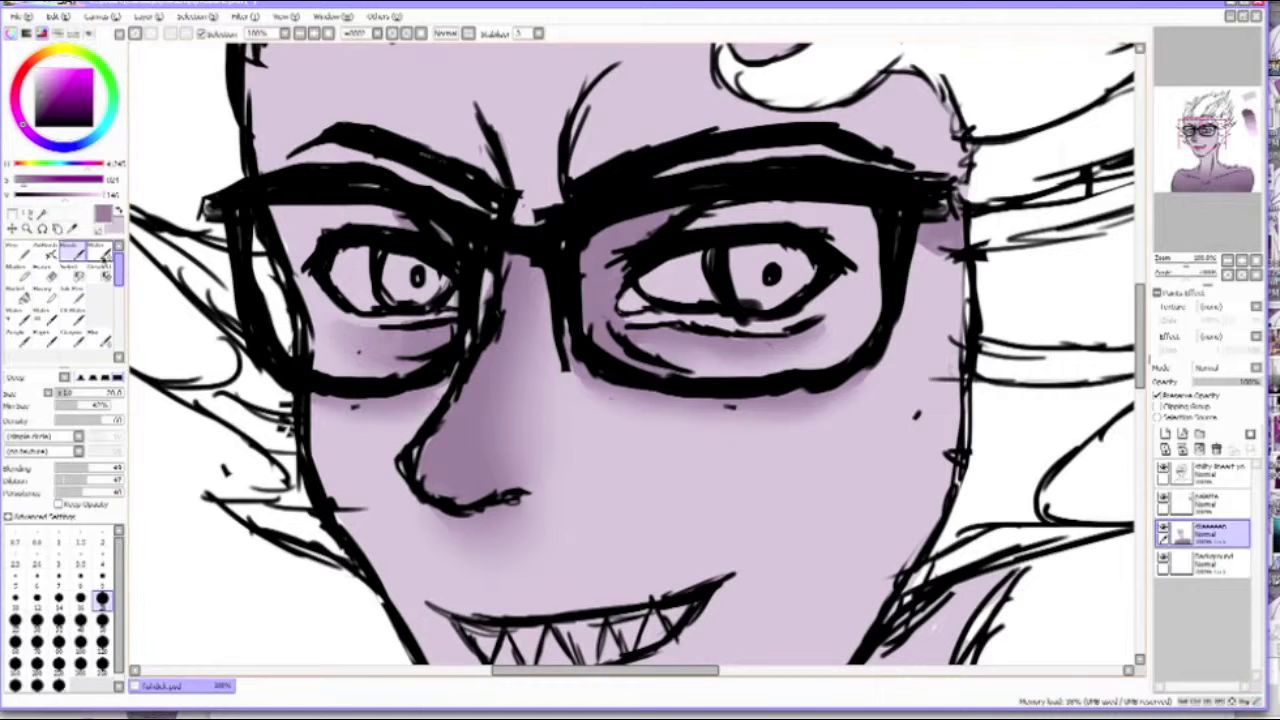
key(b)
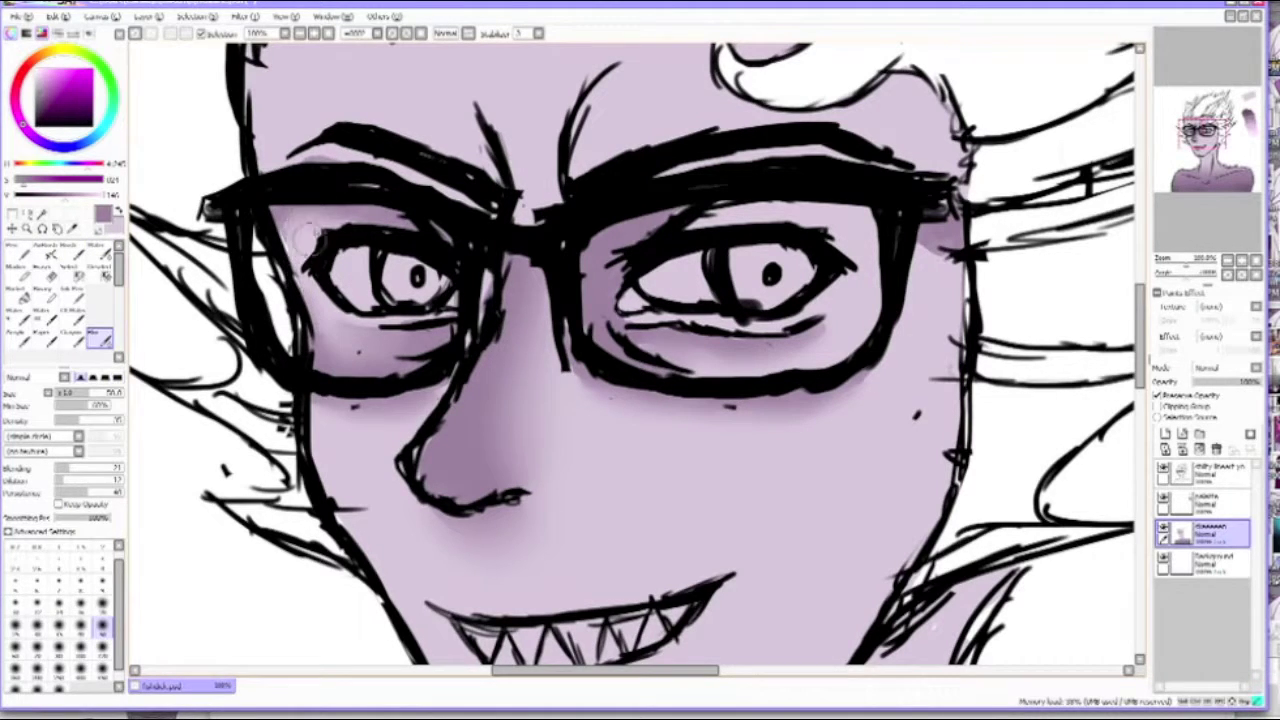
key(n)
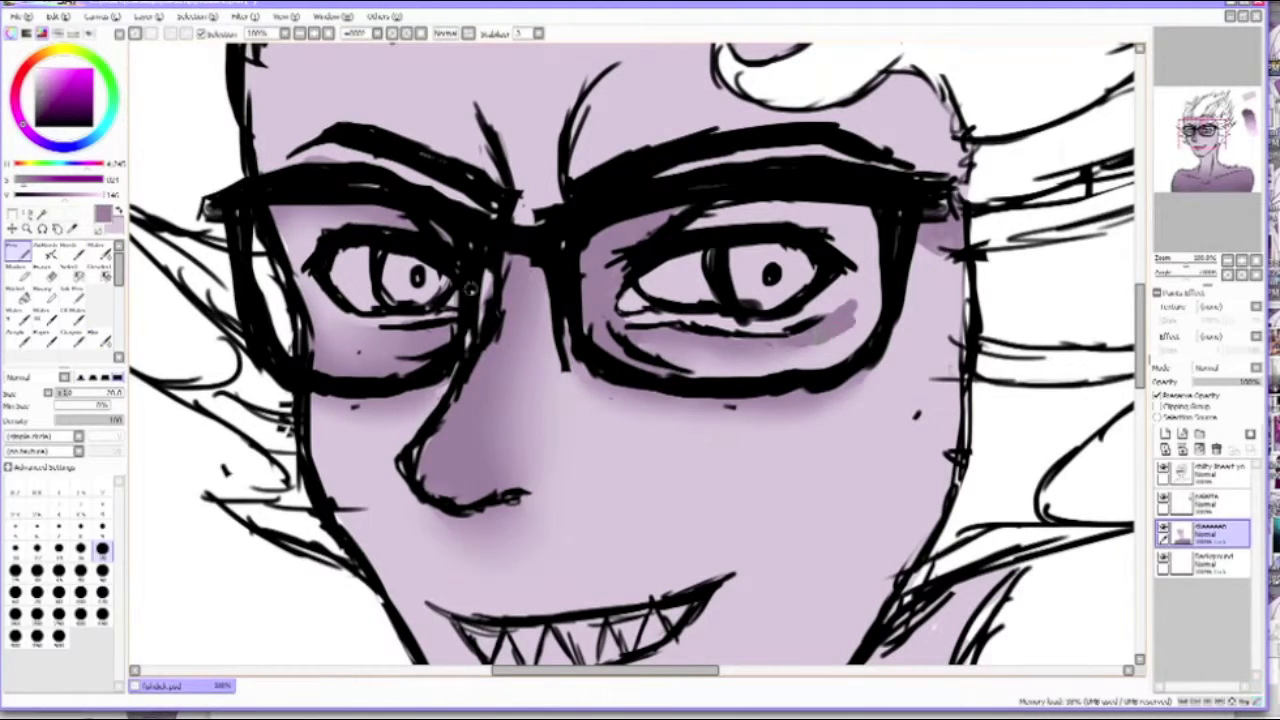
key(b)
Add darker purple bags beneath both eyes and blend them into the surrounding shading.
drag(640, 400, 525, 310)
key(bracketleft)
mouse_move(405, 625)
mouse_down()
mouse_move(375, 425)
mouse_move(570, 640)
mouse_up()
scroll(640, 360, up, 2)
scroll(640, 360, down, 3)
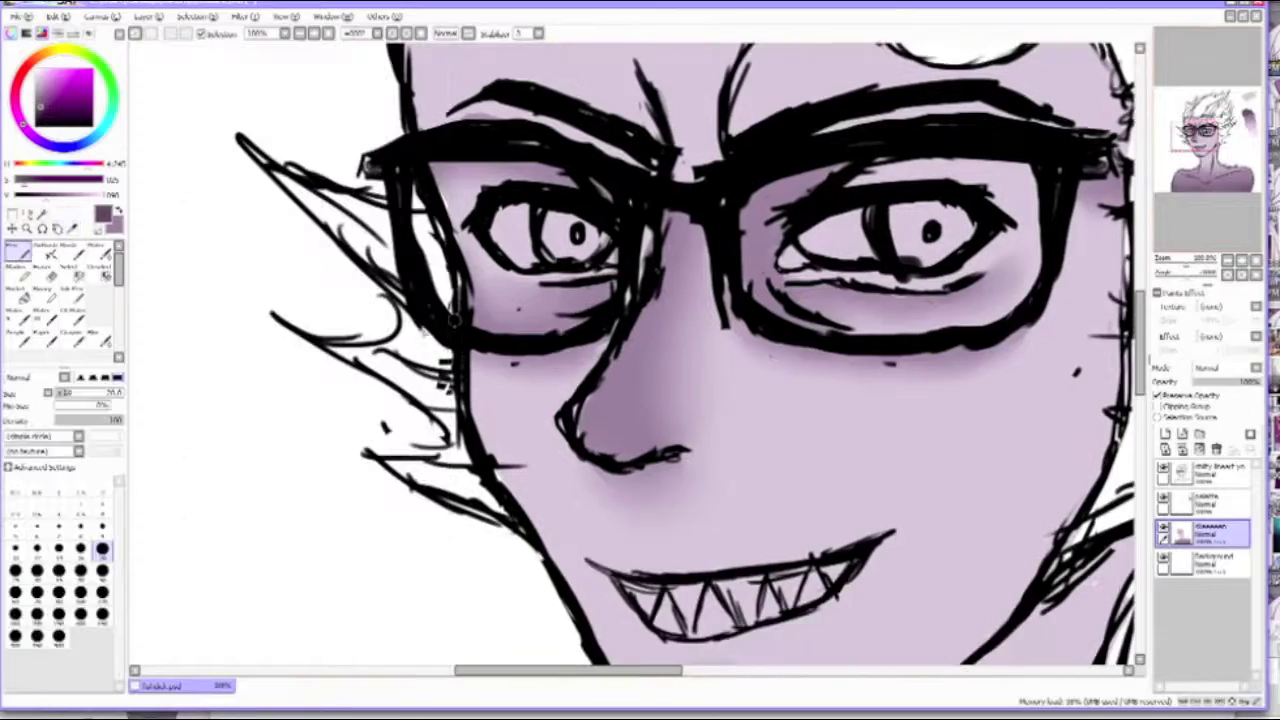
scroll(690, 474, up, 1)
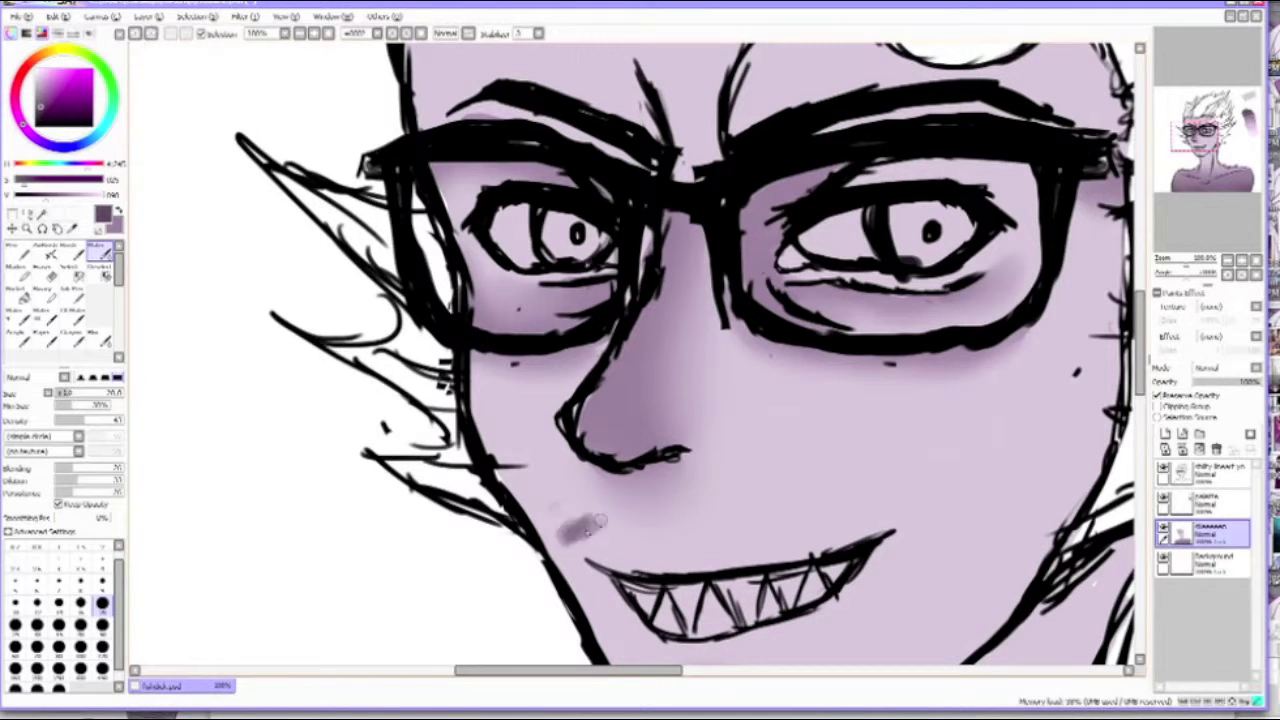
drag(605, 290, 520, 322)
mouse_move(780, 292)
mouse_down()
mouse_move(990, 298)
mouse_move(800, 315)
mouse_up()
key(e)
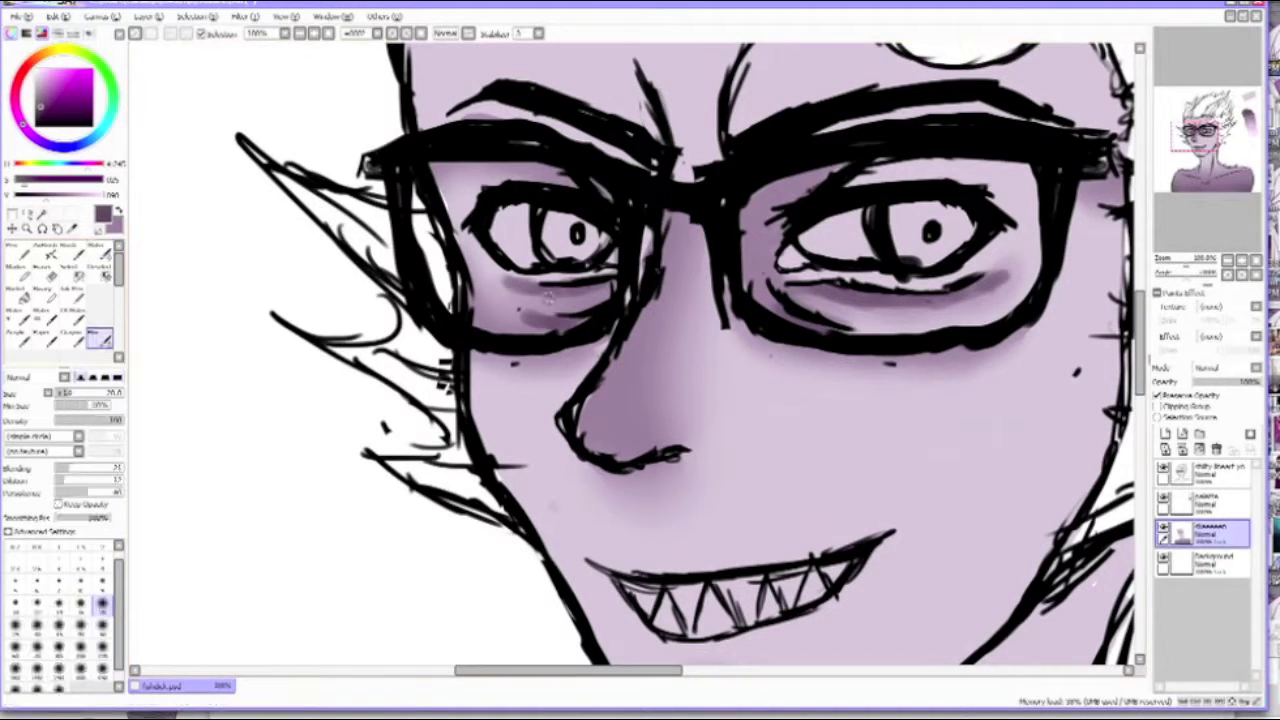
Deepen the shadows around the nostril and along the lower rim of the glasses with dark purple, and blend them.
scroll(640, 360, down, 3)
scroll(640, 360, up, 3)
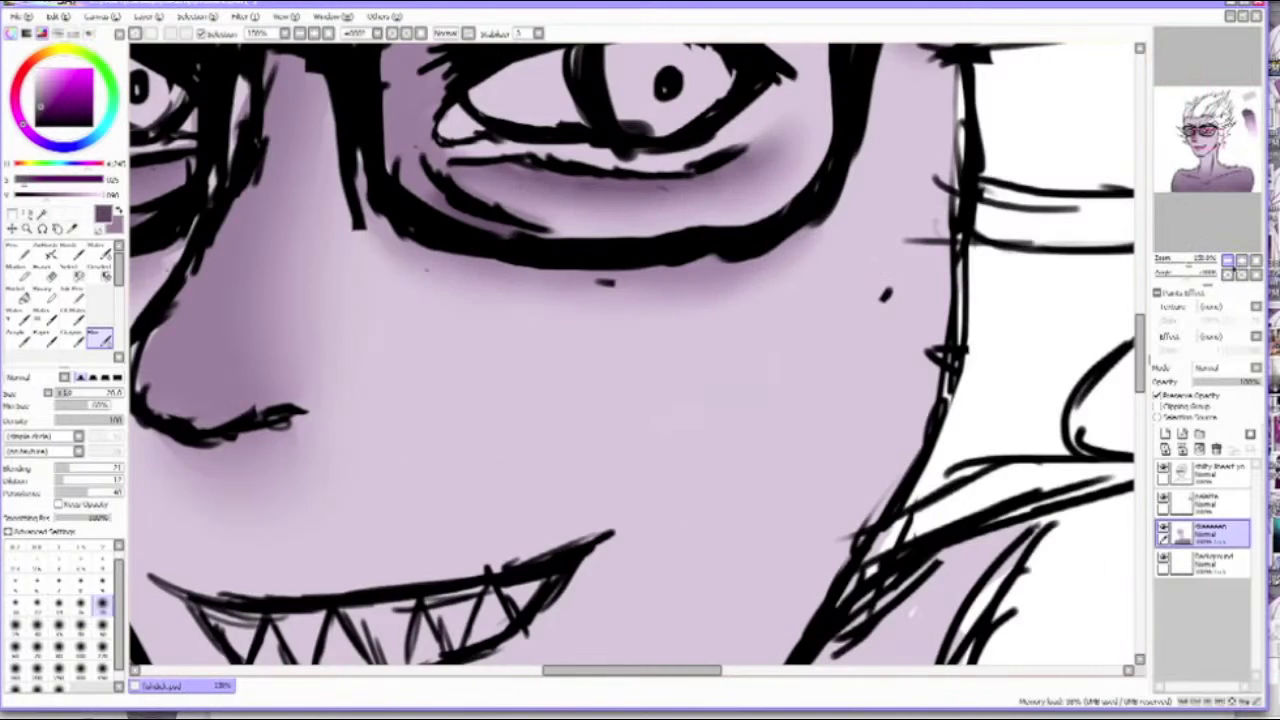
scroll(640, 360, down, 2)
key(b)
scroll(428, 402, up, 1)
drag(426, 402, 475, 382)
drag(390, 410, 468, 382)
drag(680, 312, 365, 315)
key(e)
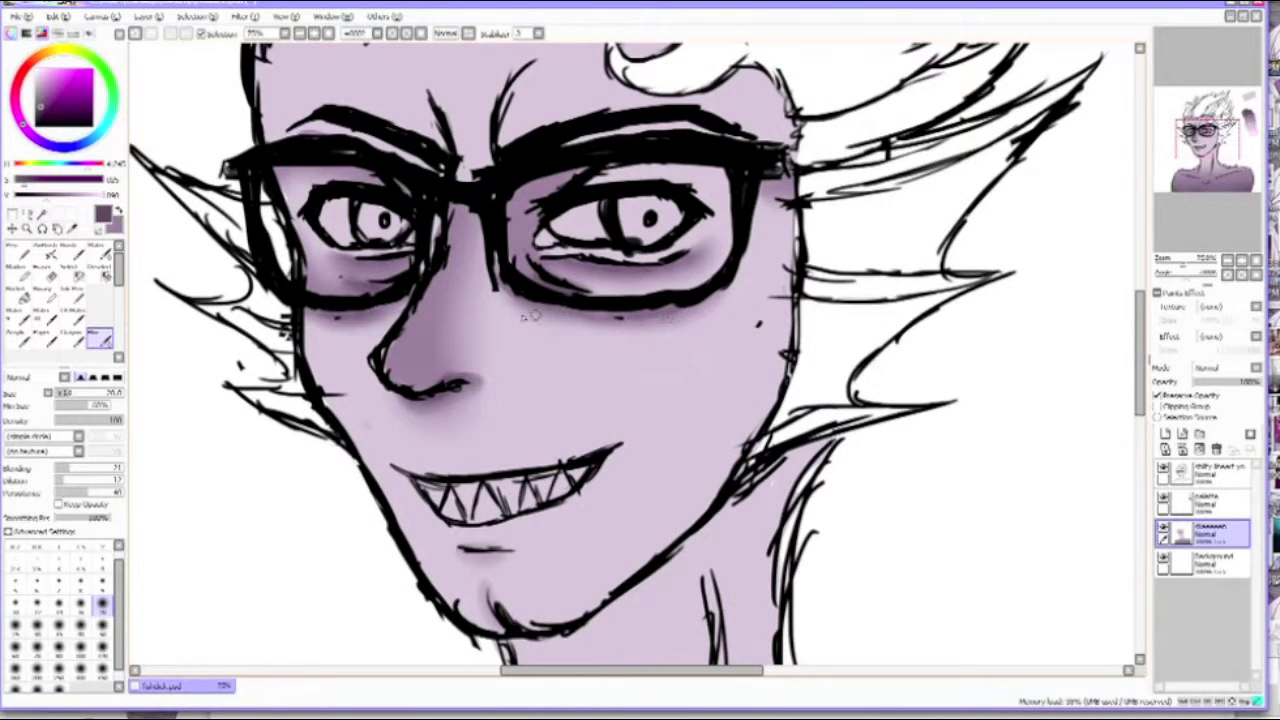
Shade the upper and lower lips around the toothy grin with dark purple and blend the strokes.
scroll(530, 315, up, 3)
scroll(530, 315, down, 4)
key(b)
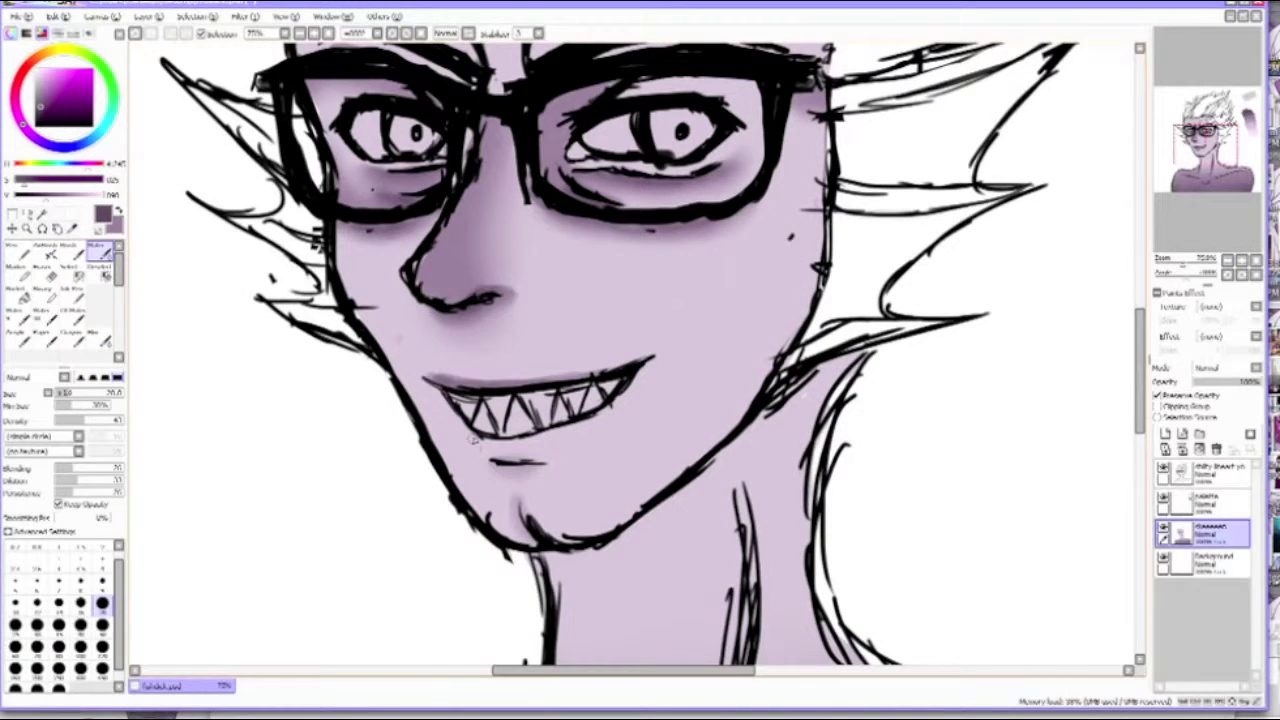
drag(473, 440, 600, 420)
key(e)
drag(447, 379, 558, 386)
Tint the tip of the nose with a saturated purple.
alt+click(632, 410)
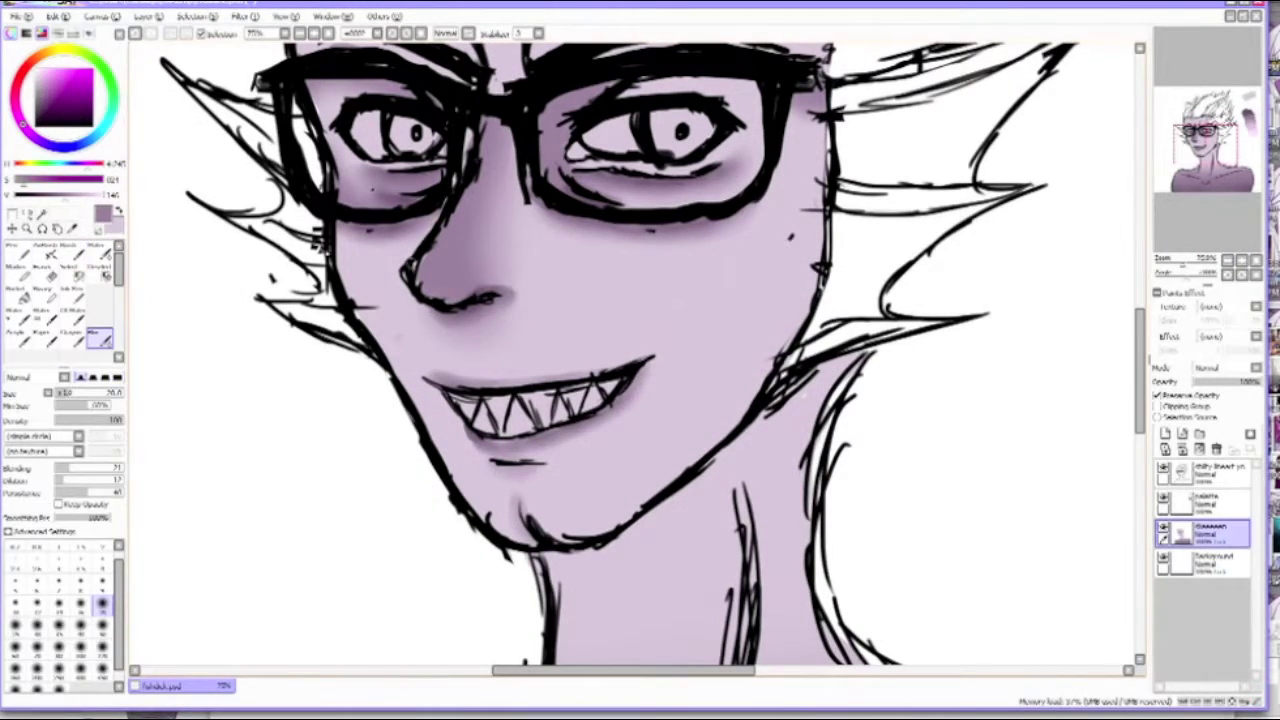
key(b)
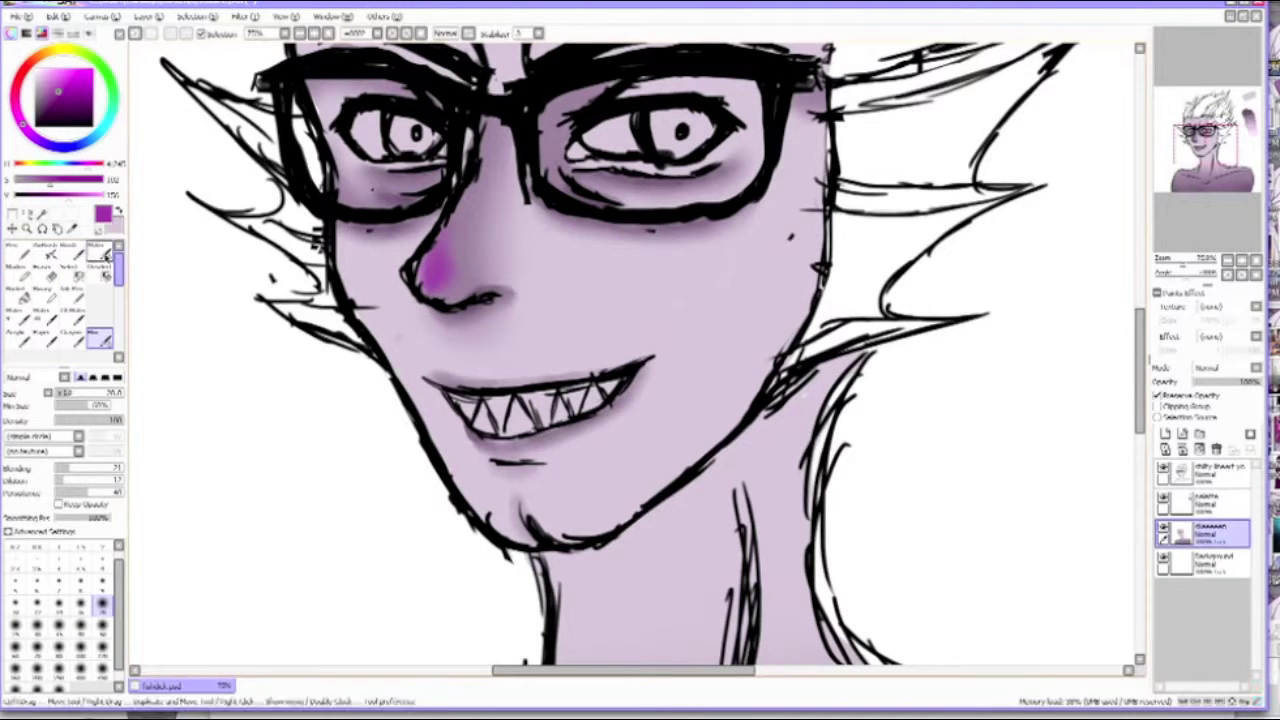
click(10, 268)
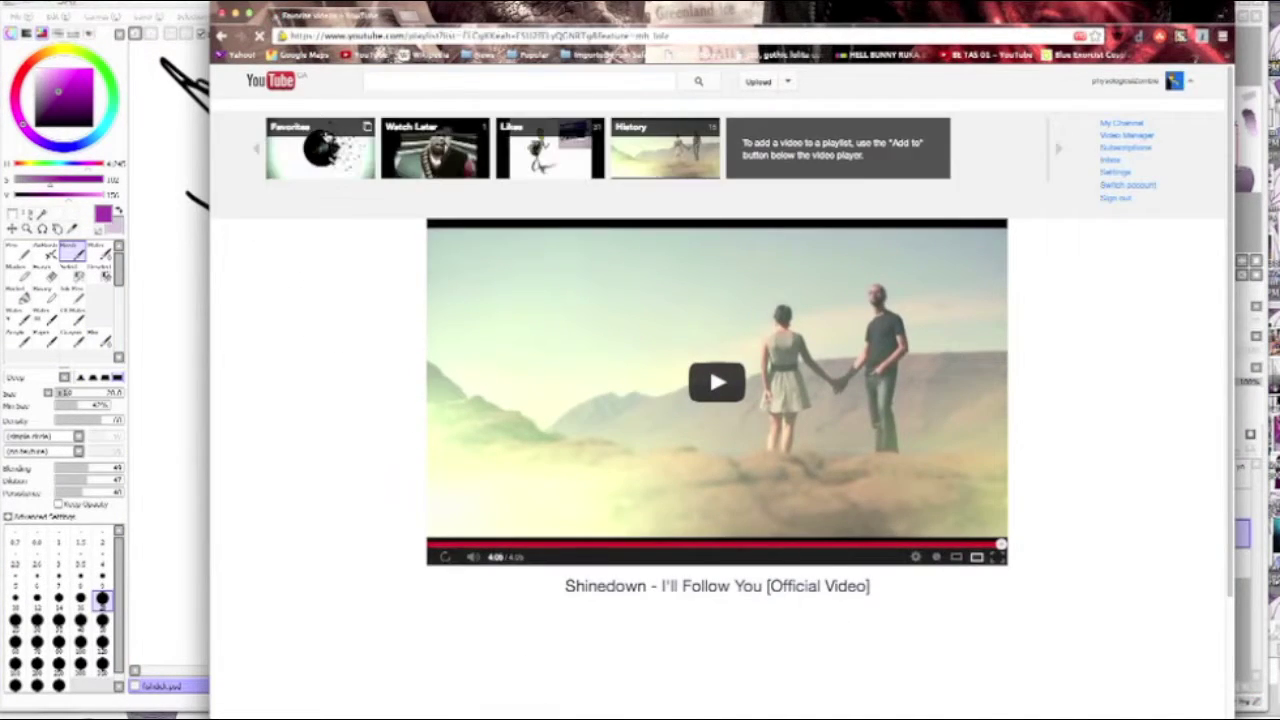
Open a video from the Favorites playlist on YouTube.
click(320, 148)
scroll(430, 300, down, 10)
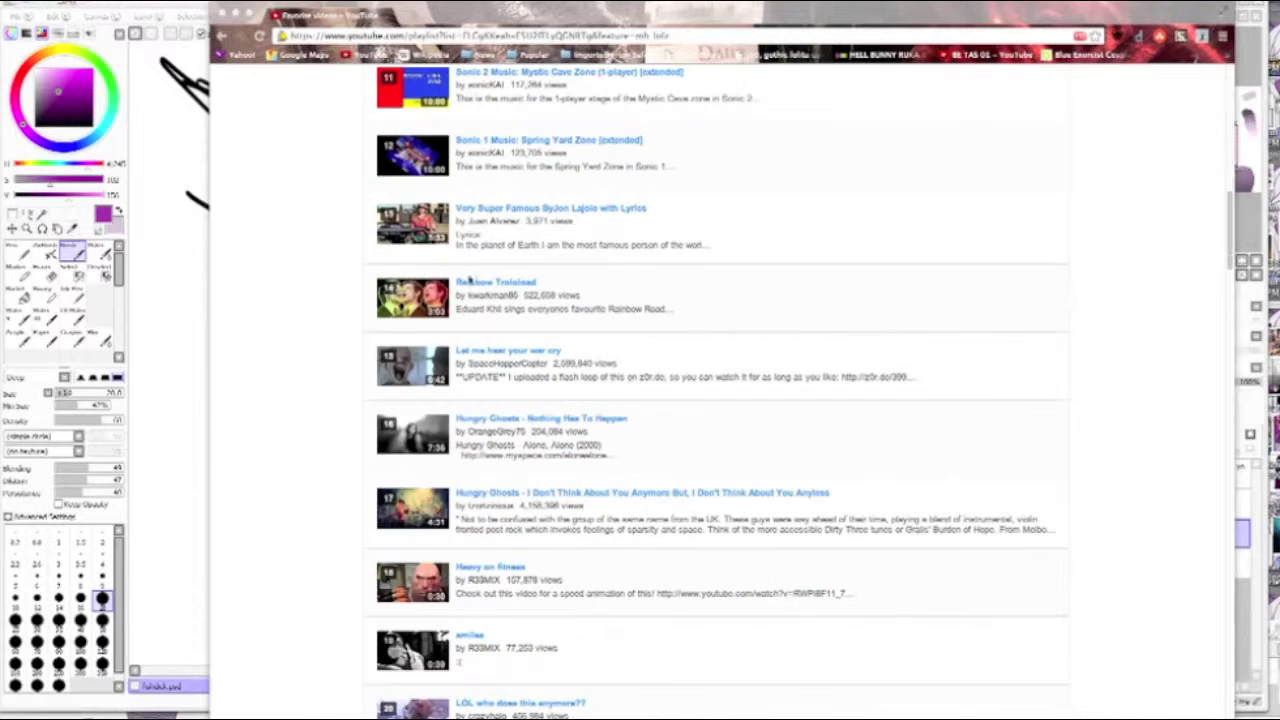
click(432, 300)
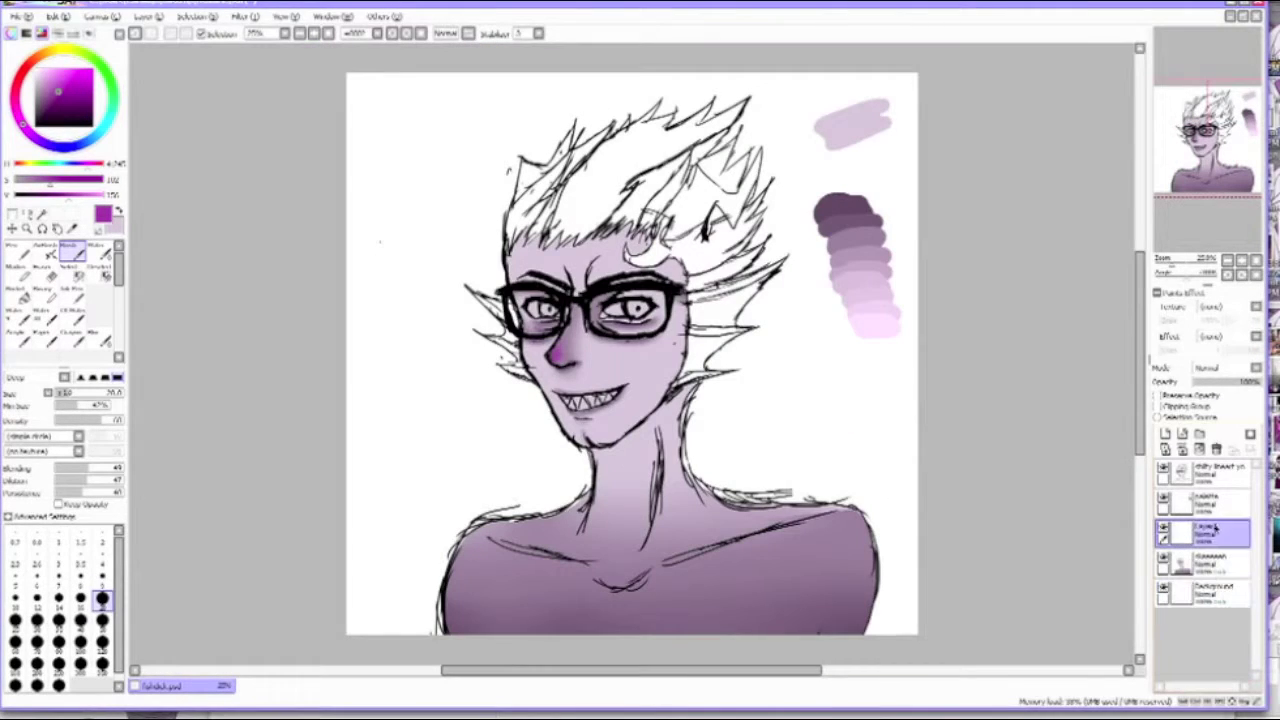
Move the new hair layer beneath the skin layer and start colouring the side hair and front locks dark purple.
drag(1205, 532, 1205, 562)
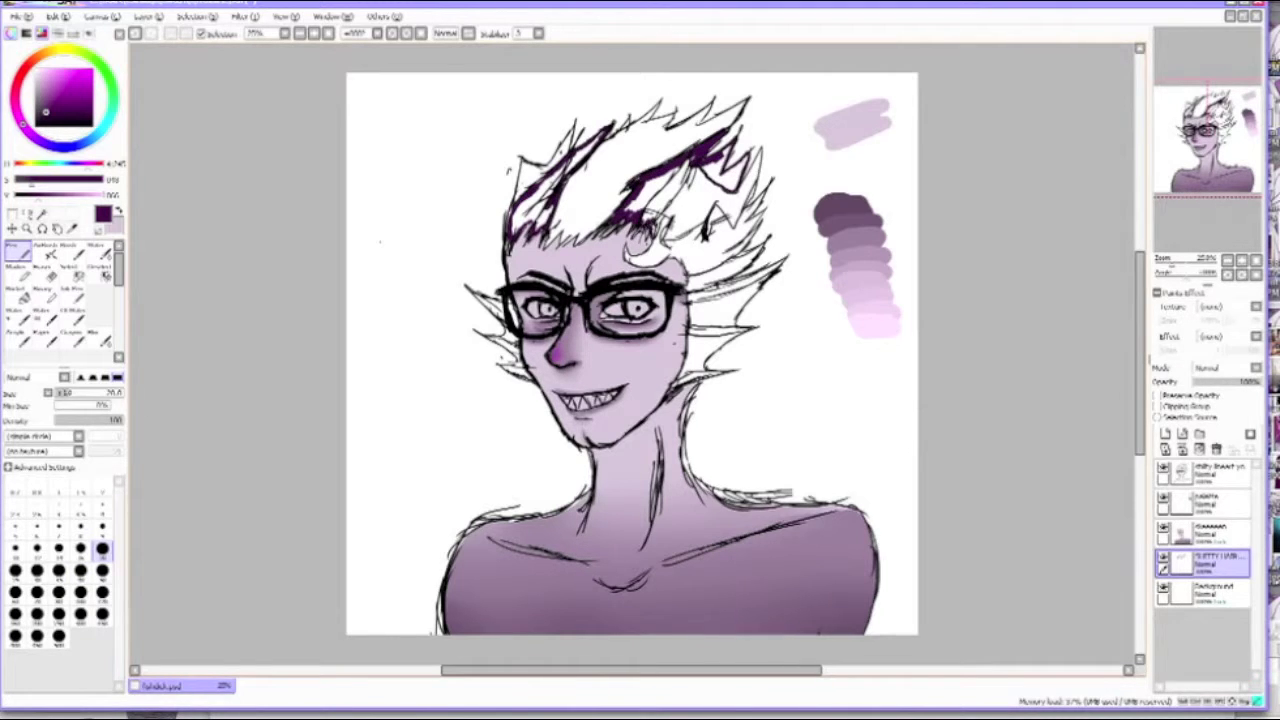
key(ctrl+plus)
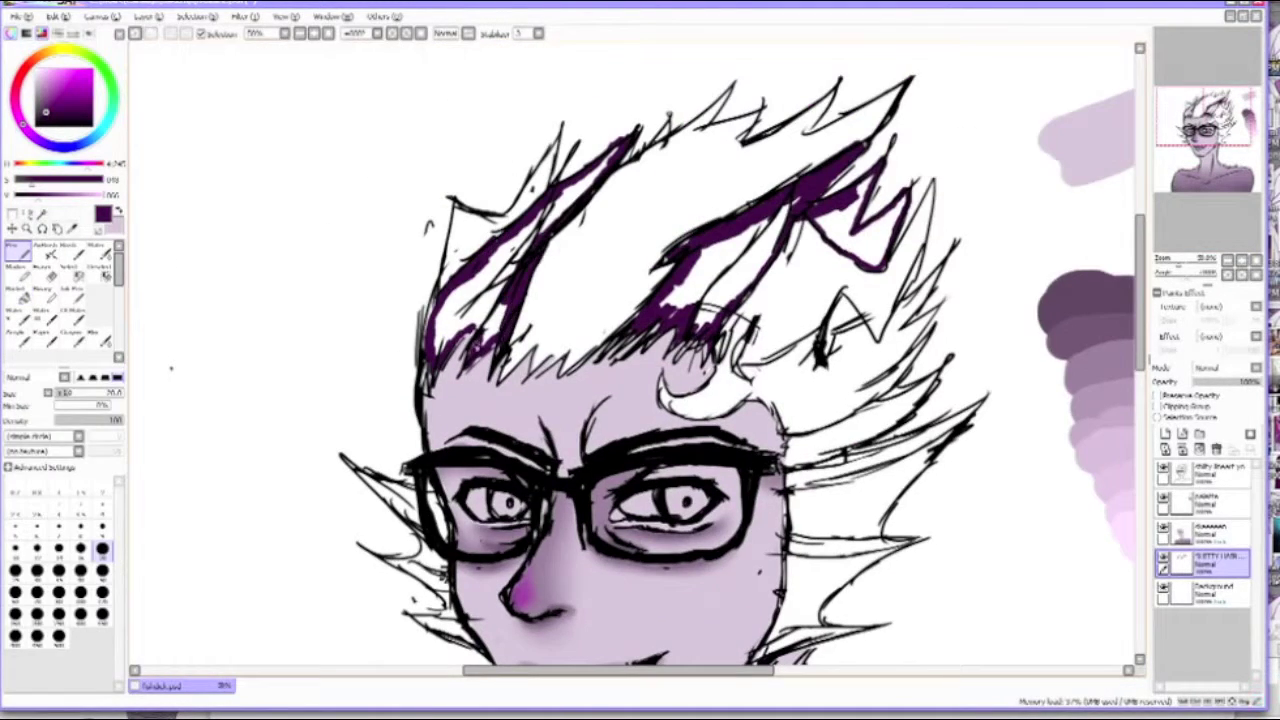
key(ctrl+minus)
key(ctrl+plus)
key(ctrl+plus)
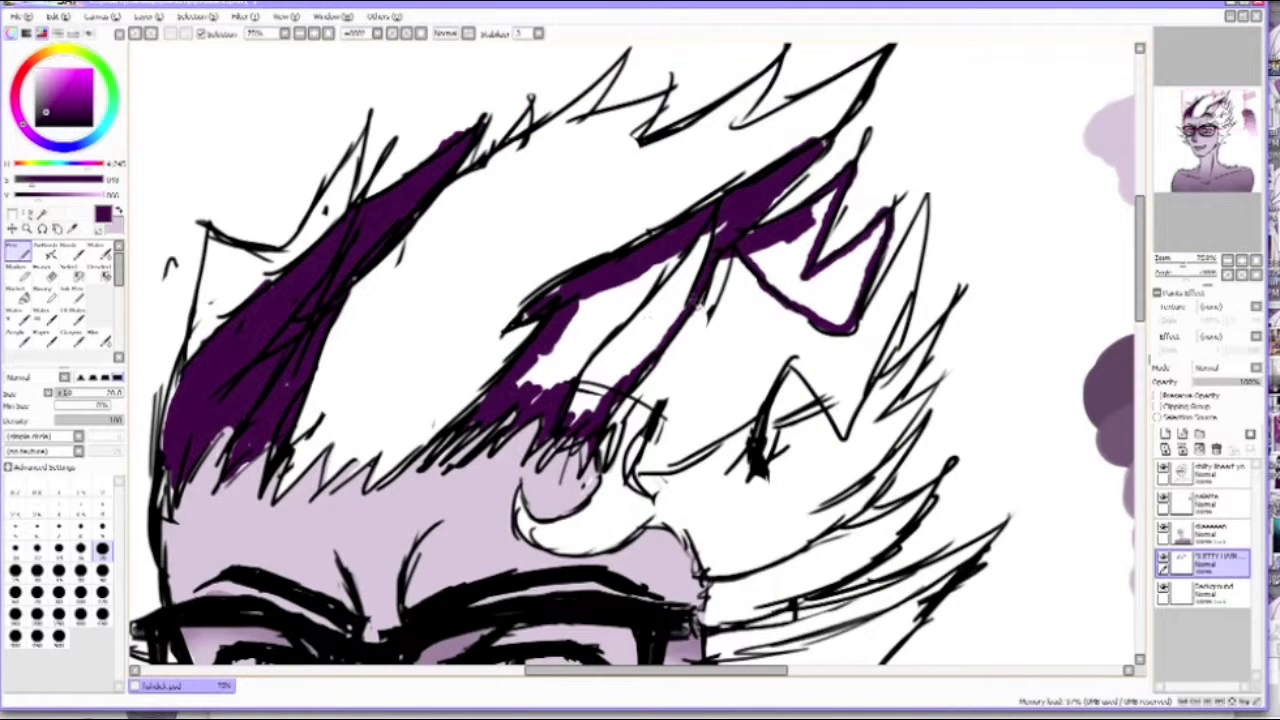
Outline and fill the central hair lock and its jagged upper tips with dark purple.
drag(716, 258, 612, 432)
drag(492, 400, 560, 400)
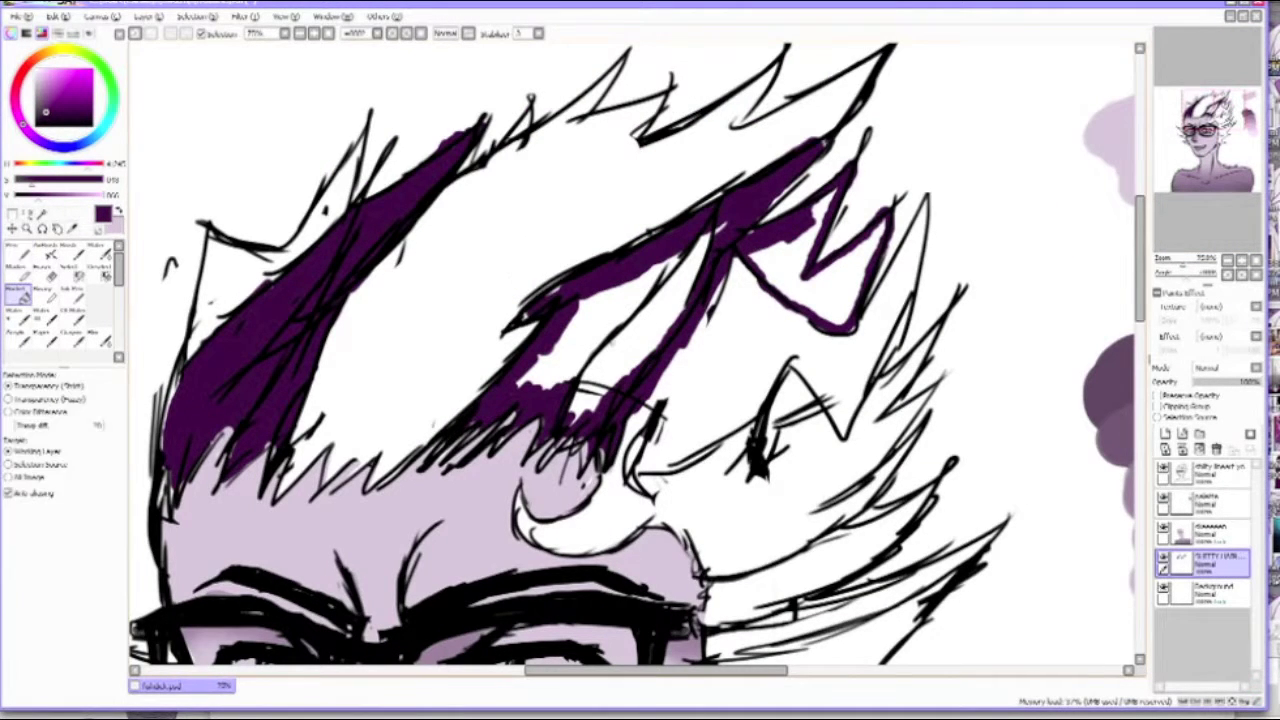
drag(700, 240, 580, 400)
drag(860, 220, 760, 280)
Outline and fill the spiky hair at the side of the head and the forehead curl with dark purple.
mouse_move(640, 480)
mouse_down()
mouse_move(755, 370)
mouse_move(800, 415)
mouse_up()
scroll(615, 359, down, 5)
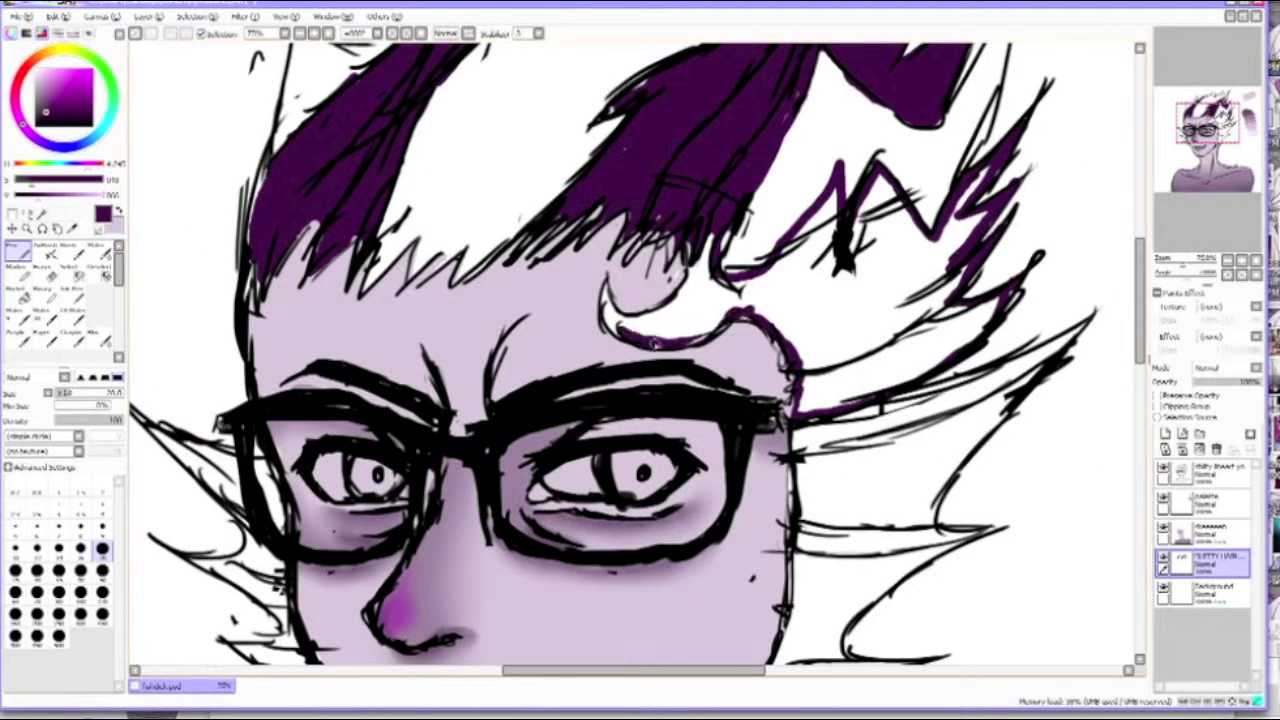
drag(605, 300, 680, 270)
drag(960, 200, 680, 380)
scroll(615, 359, up, 5)
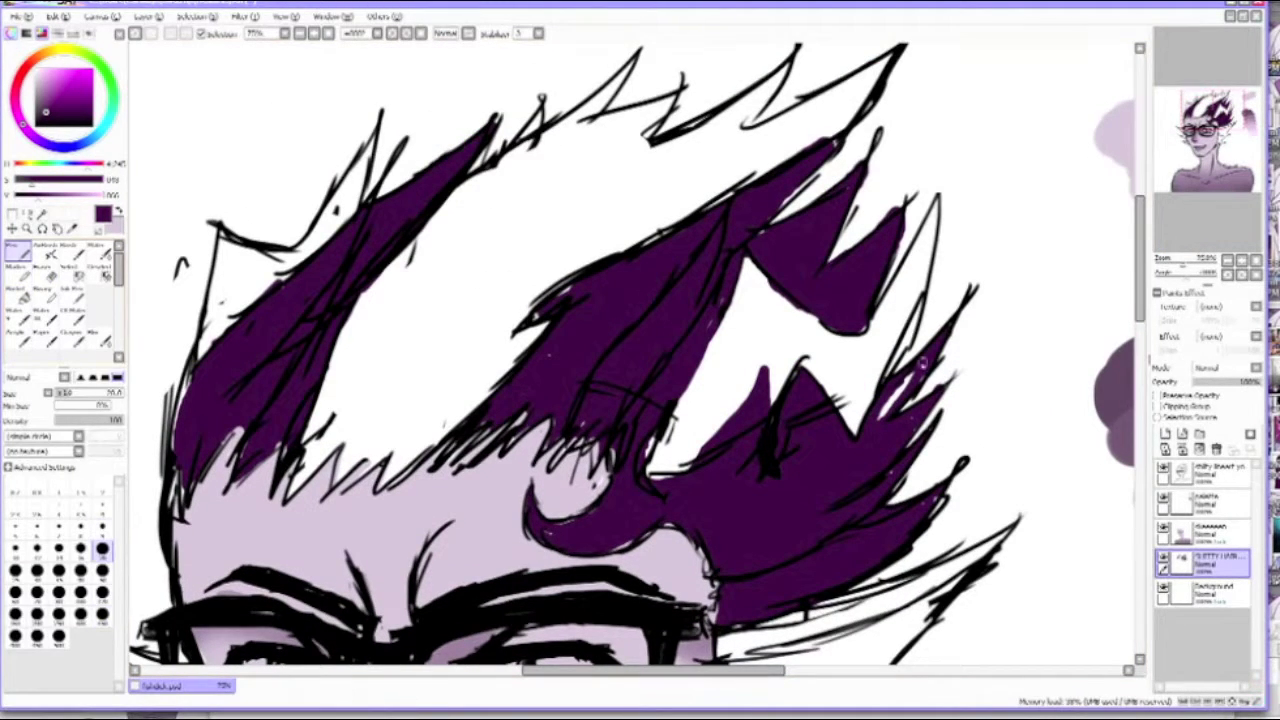
Clean up the colour edges around the hairline and forehead curl with the Eraser on the hair and skin layers.
key(e)
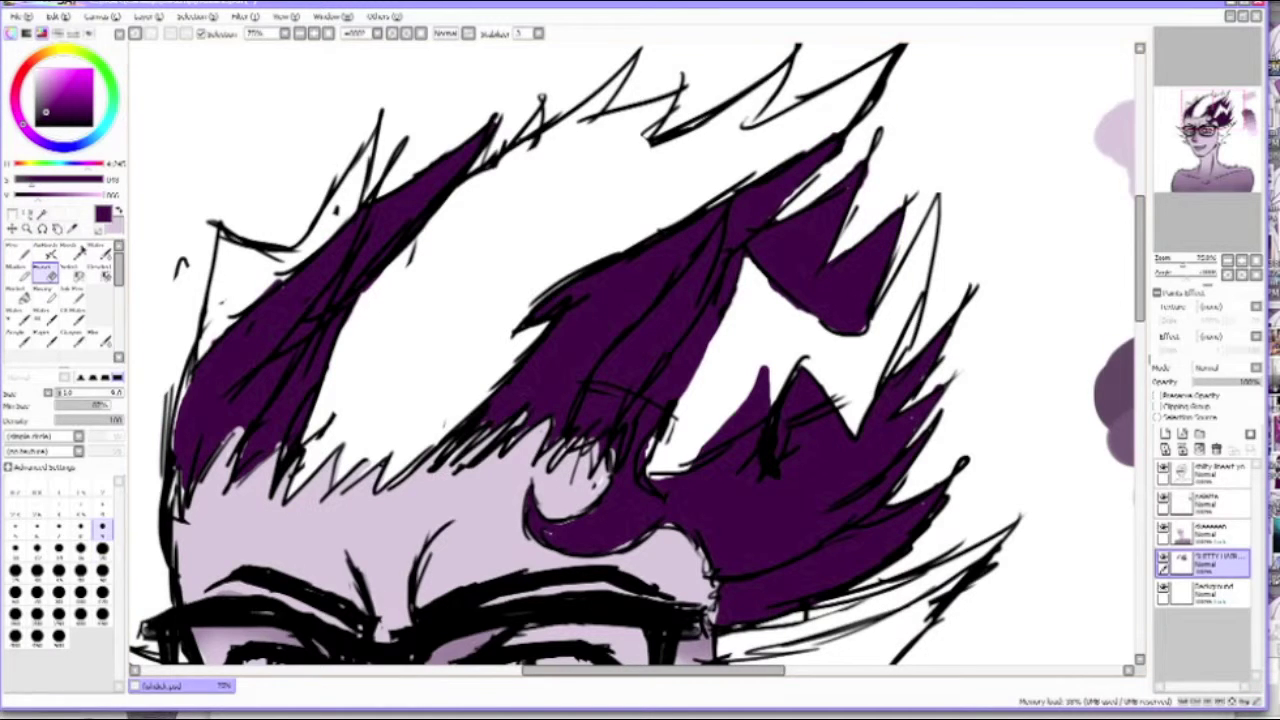
scroll(632, 358, left, 5)
click(1210, 530)
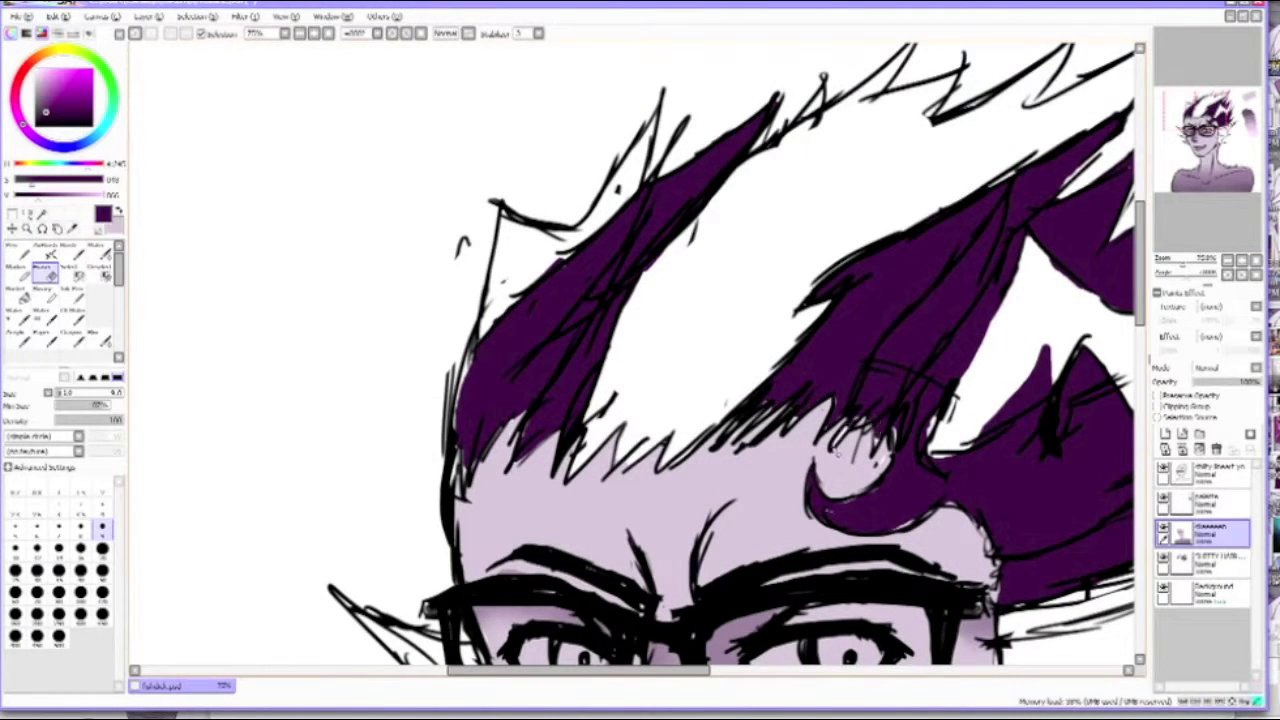
key(n)
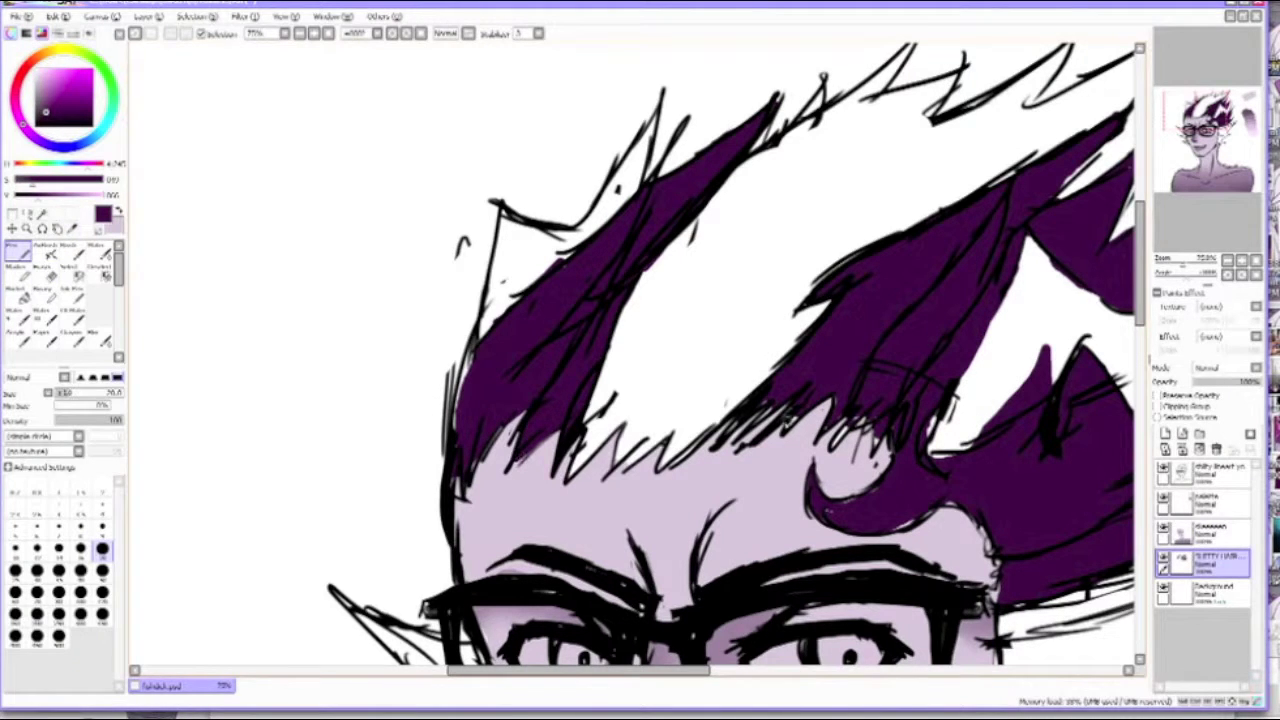
Adjust the hue and saturation of the dark purple hair layer.
key(ctrl+minus)
key(ctrl+u)
drag(168, 217, 255, 207)
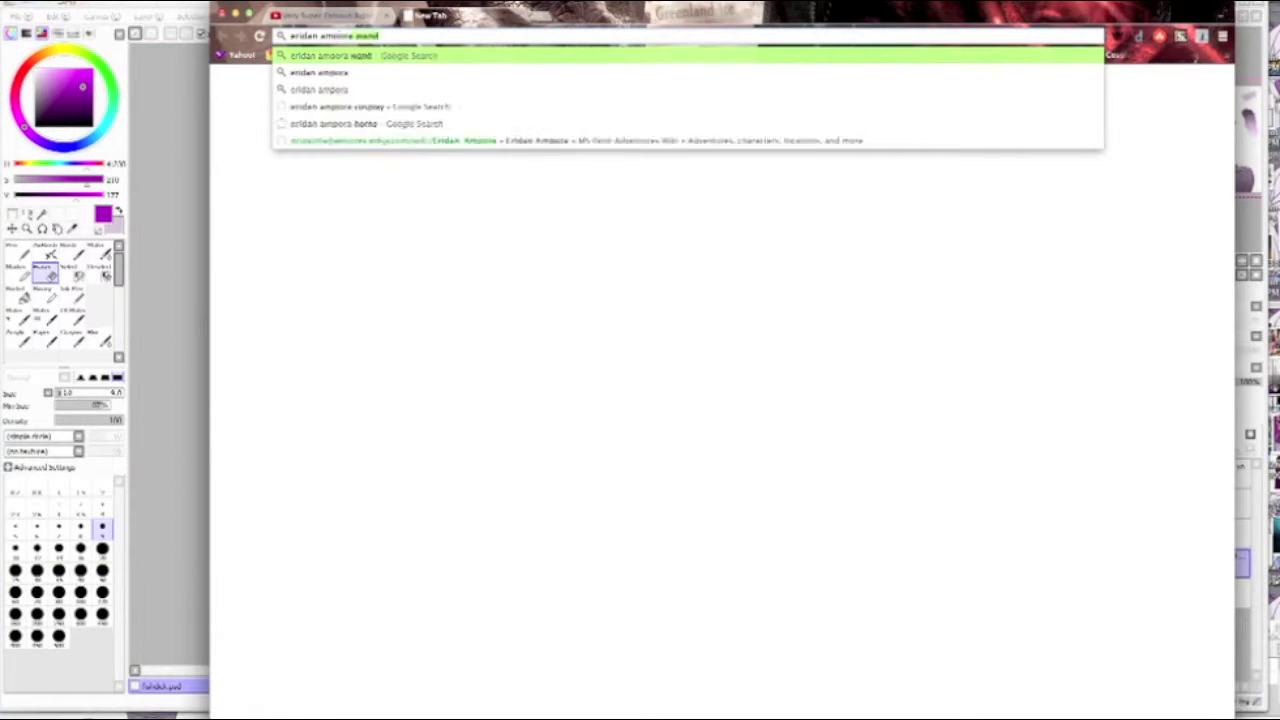
Search the web for "eridan ampora wand" in the browser.
key(Return)
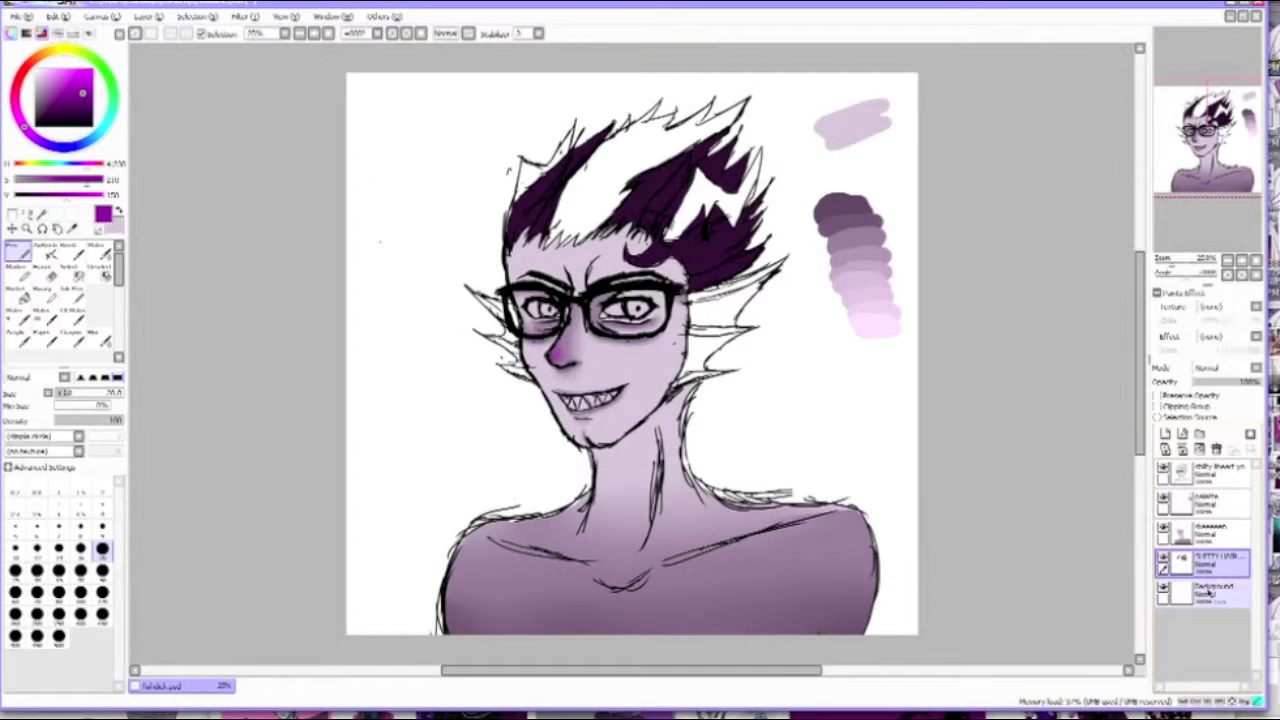
Outline the central hair streak in bright purple on a new layer beneath the dark hair, and fill it using brush size 50.
drag(730, 122, 635, 162)
drag(605, 145, 557, 225)
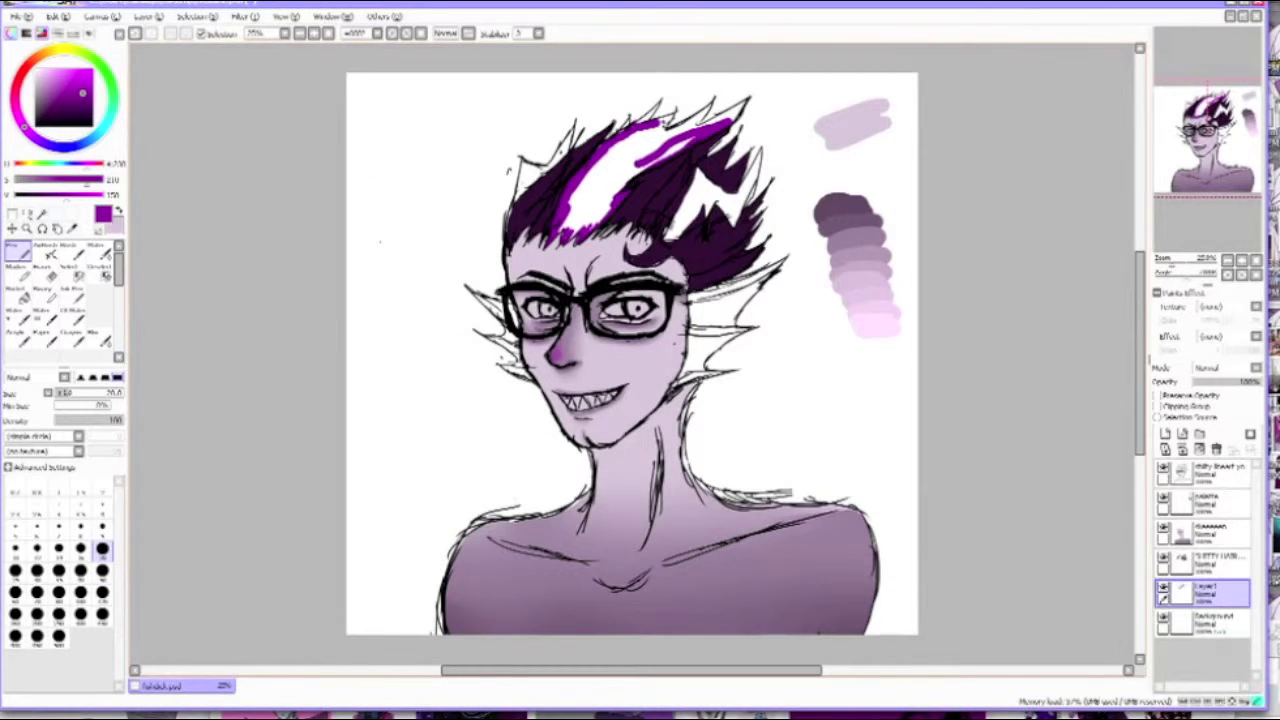
click(102, 571)
drag(700, 130, 580, 215)
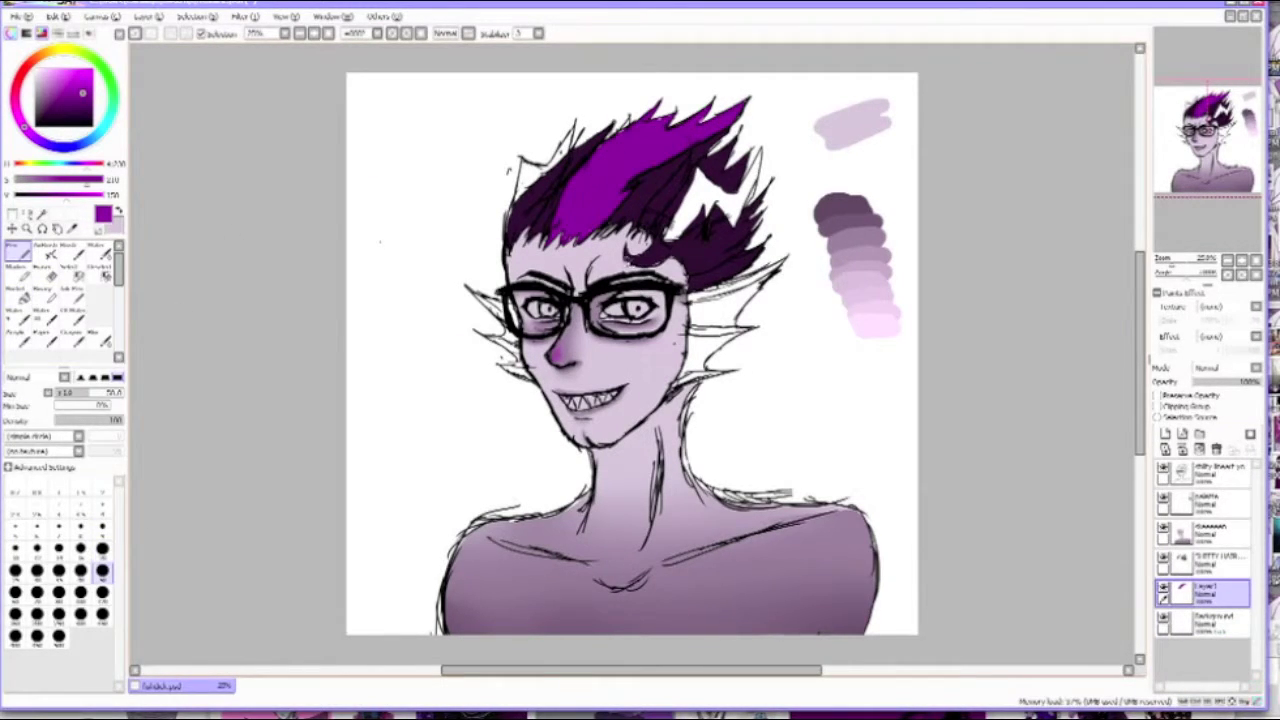
Lower the saturation of the dark purple hair layer.
key(ctrl+u)
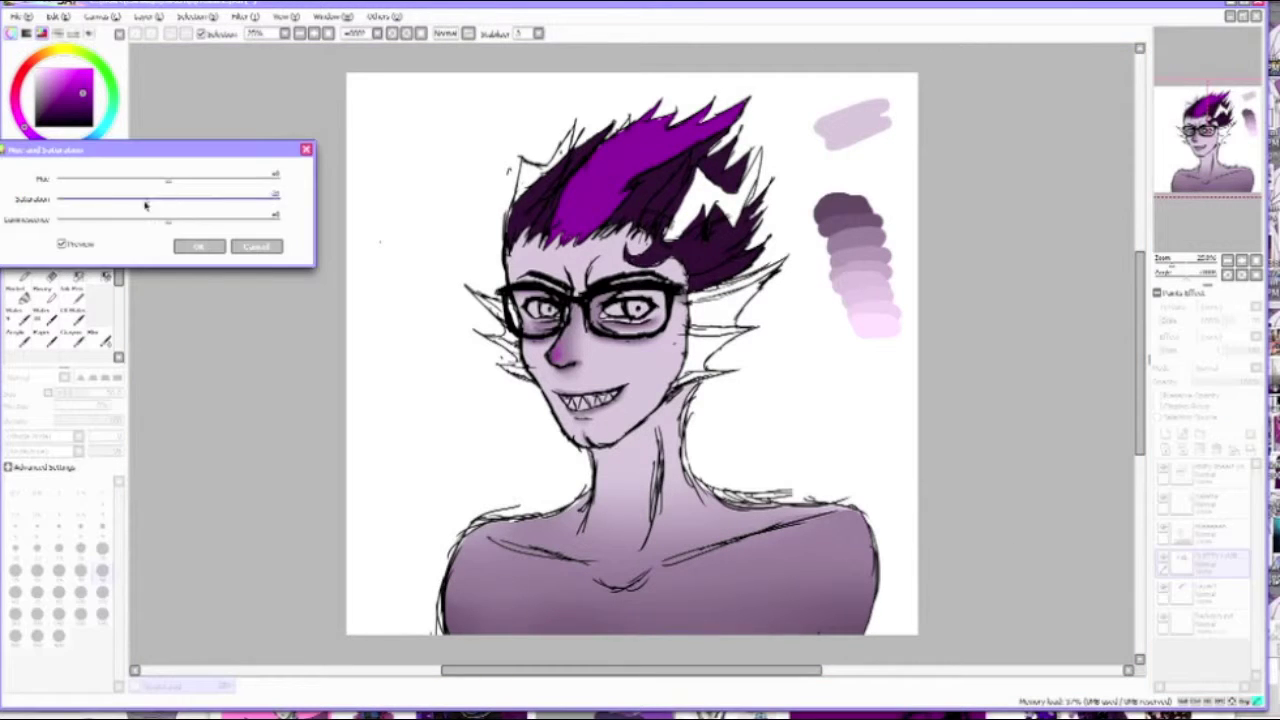
click(194, 247)
Shade the forehead beneath the hairline and curl in muted purple on the skin layer, and soften the shading with Blur.
scroll(1093, 261, up, 5)
click(1205, 530)
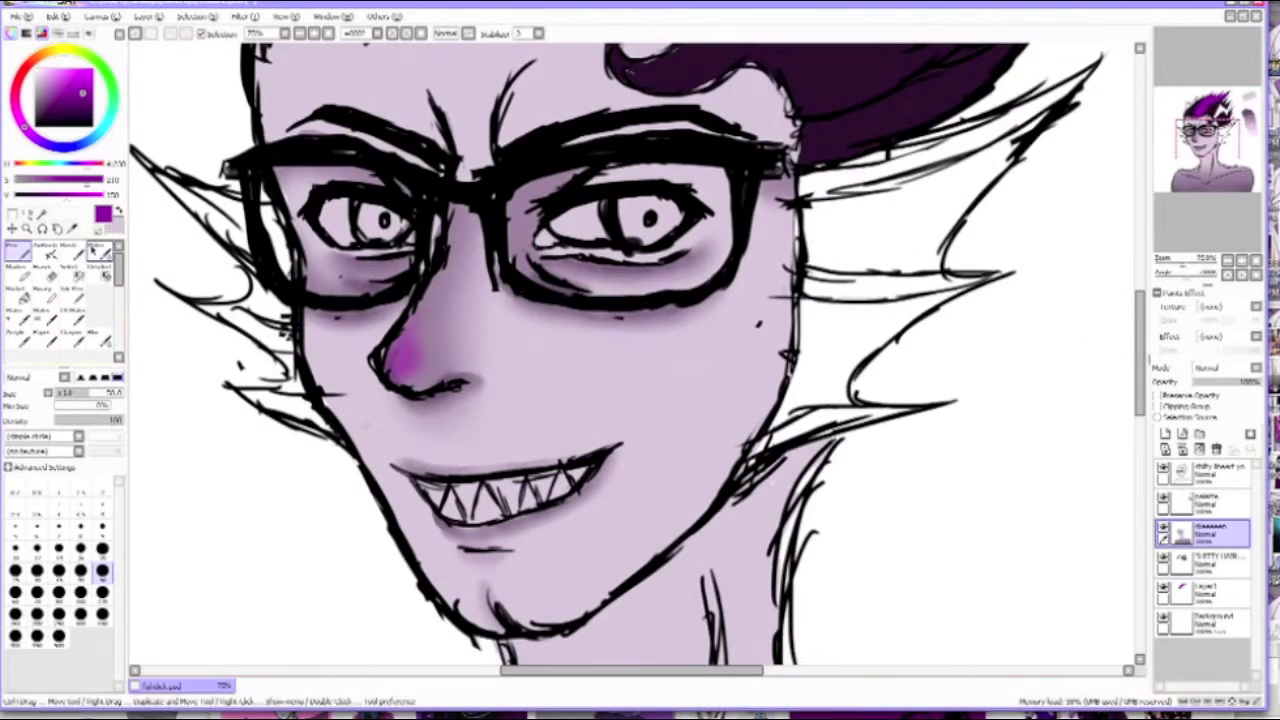
scroll(640, 360, down, 3)
scroll(640, 360, up, 5)
mouse_move(250, 215)
mouse_down()
mouse_move(330, 100)
mouse_move(620, 120)
mouse_move(760, 210)
mouse_move(831, 234)
mouse_move(700, 100)
mouse_move(330, 135)
mouse_up()
key(w)
mouse_move(575, 230)
mouse_down()
mouse_move(555, 340)
mouse_move(580, 215)
mouse_move(490, 360)
mouse_move(540, 332)
mouse_up()
key(b)
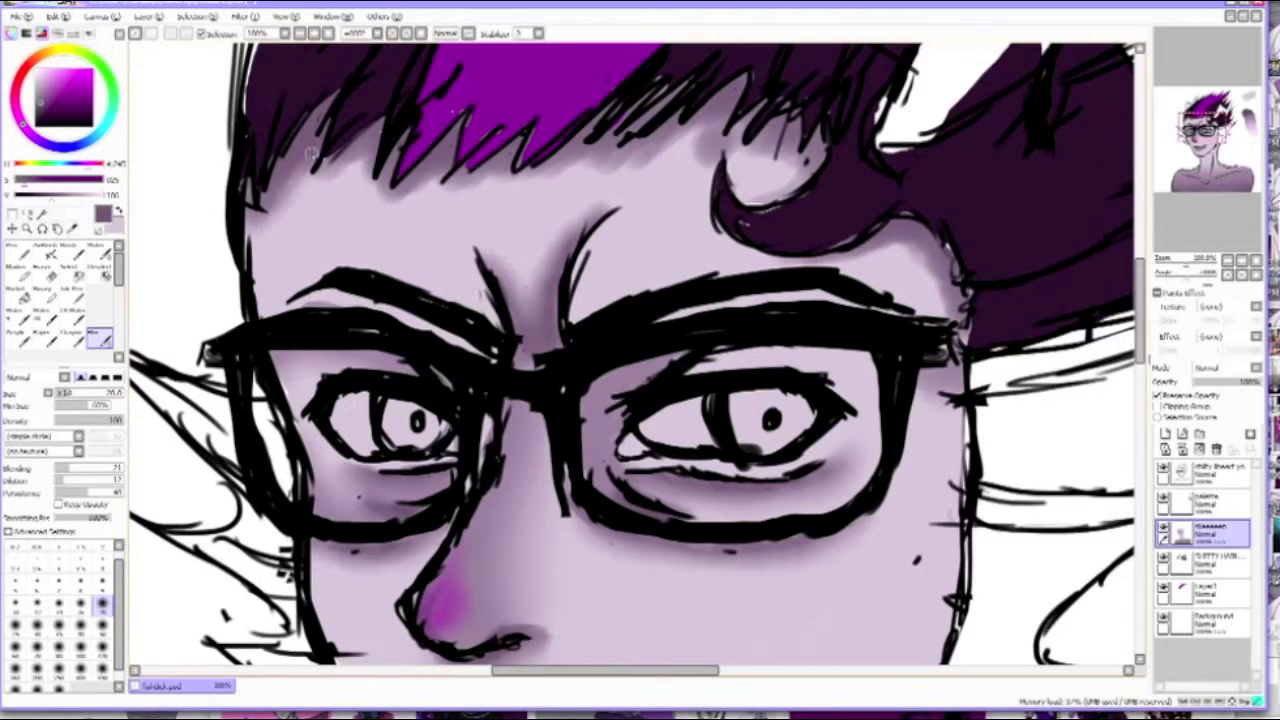
scroll(637, 358, down, 3)
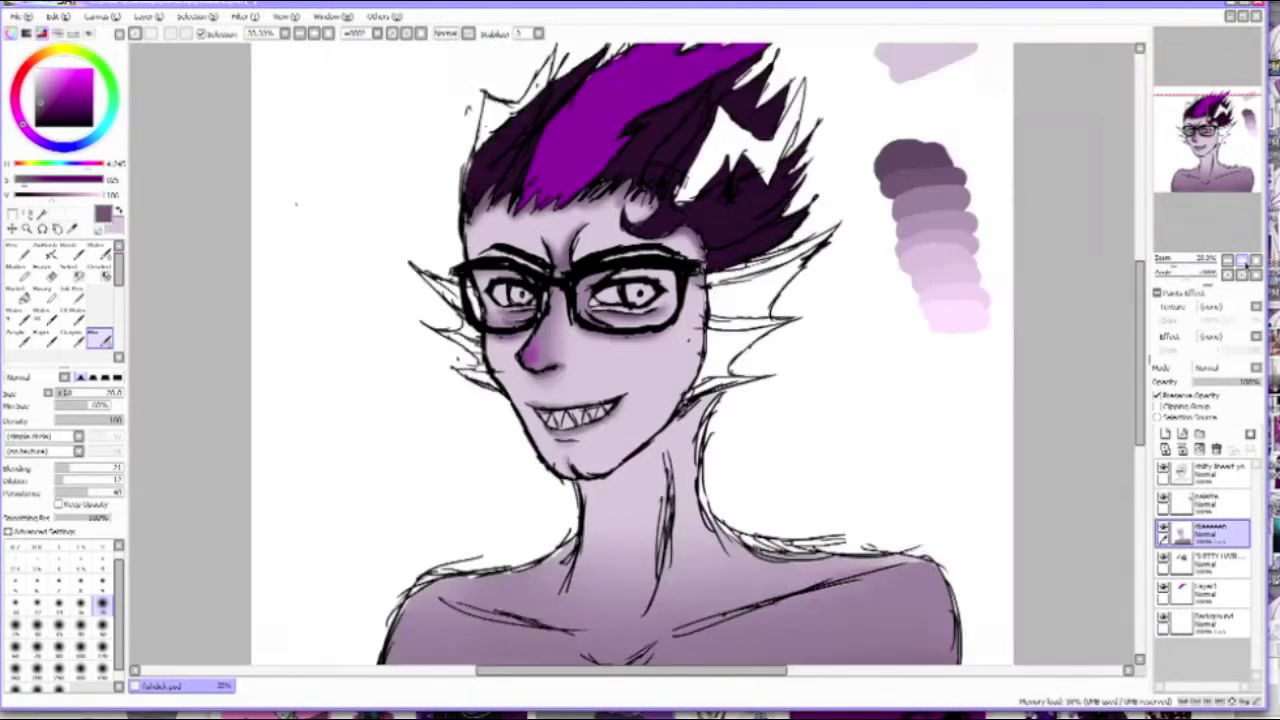
Paint the ear fins with mauve membranes and pale spines on a new layer beneath the skin, using Pen size 20.
scroll(637, 358, up, 1)
key(ctrl+shift+n)
key(w)
key(n)
drag(45, 194, 73, 197)
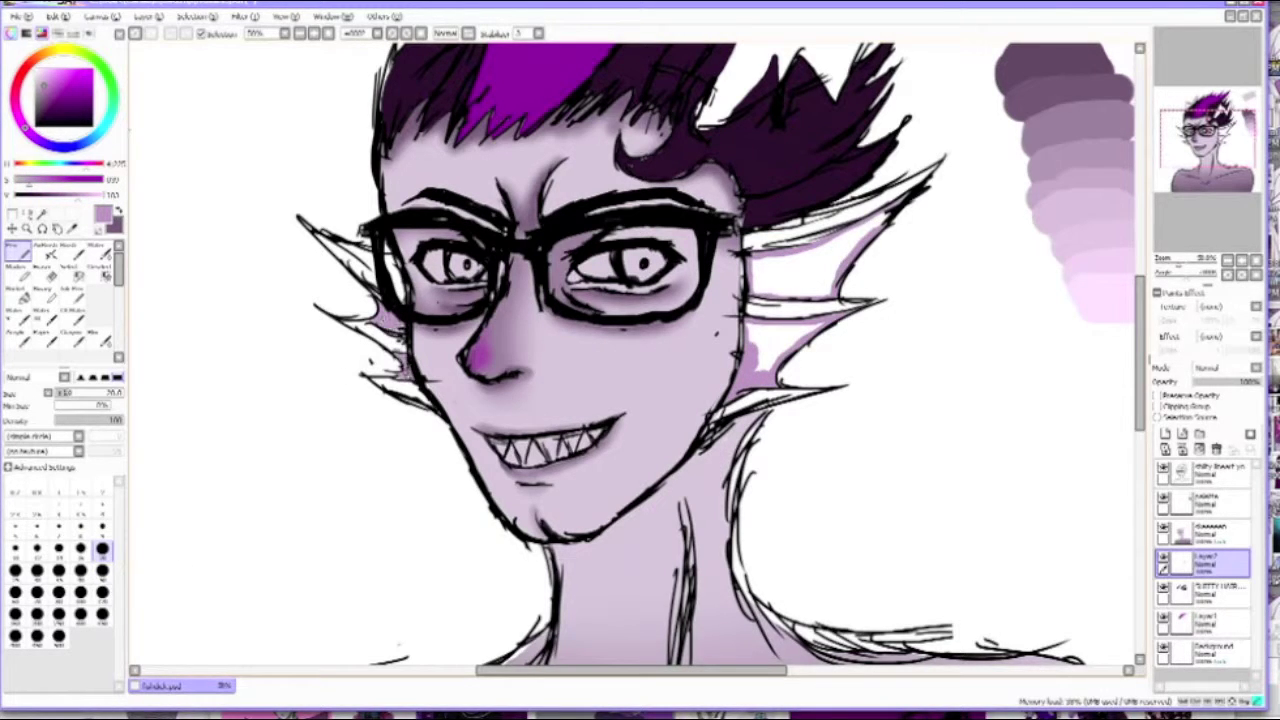
drag(760, 230, 830, 330)
scroll(637, 358, up, 1)
drag(760, 268, 805, 282)
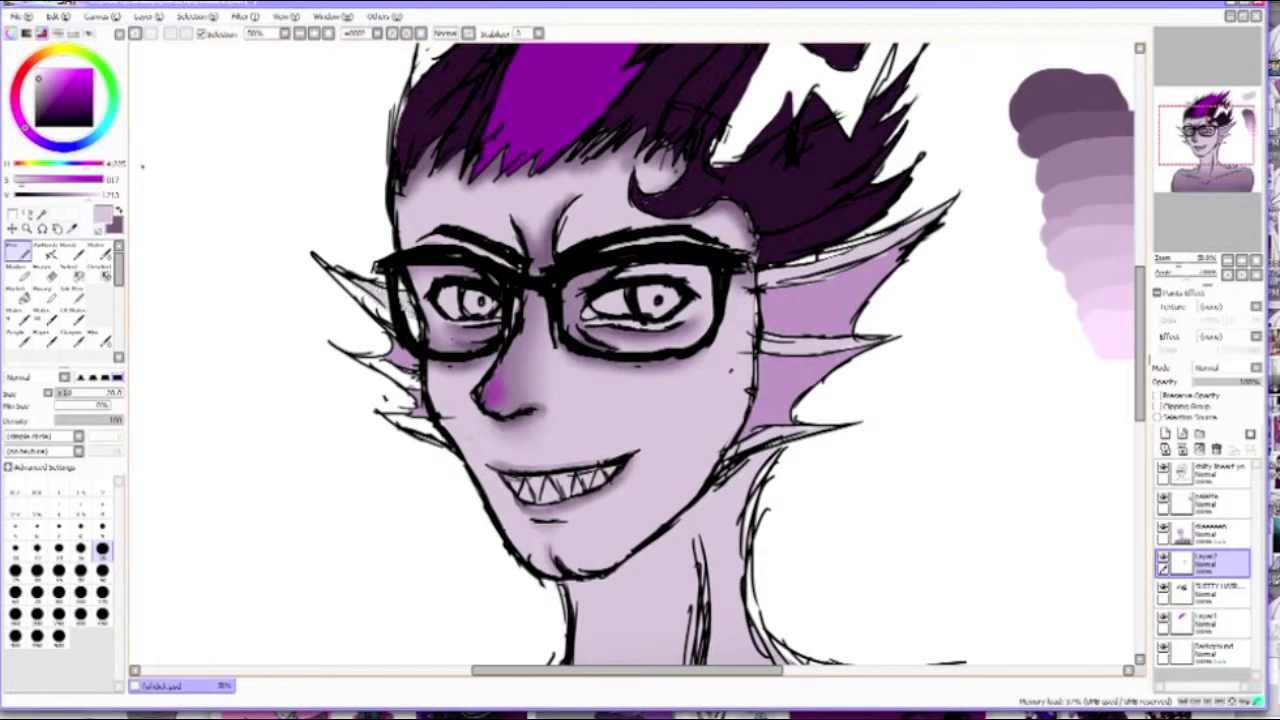
key(x)
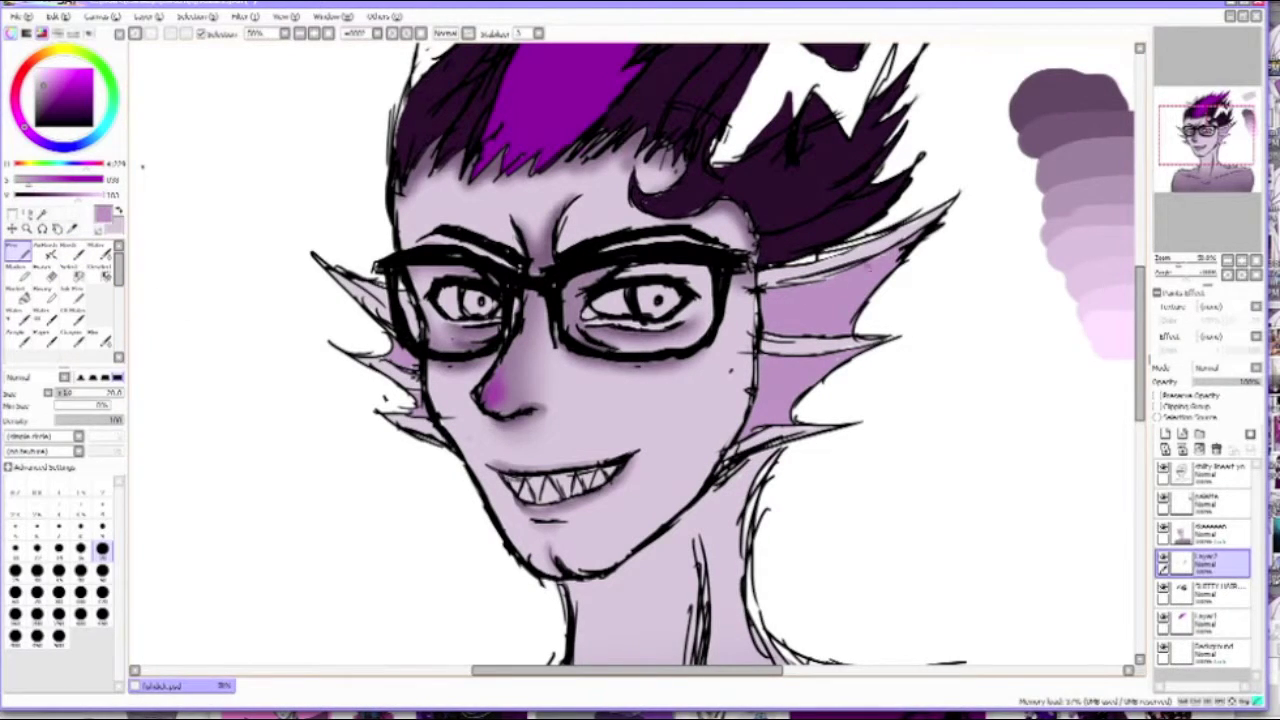
key(e)
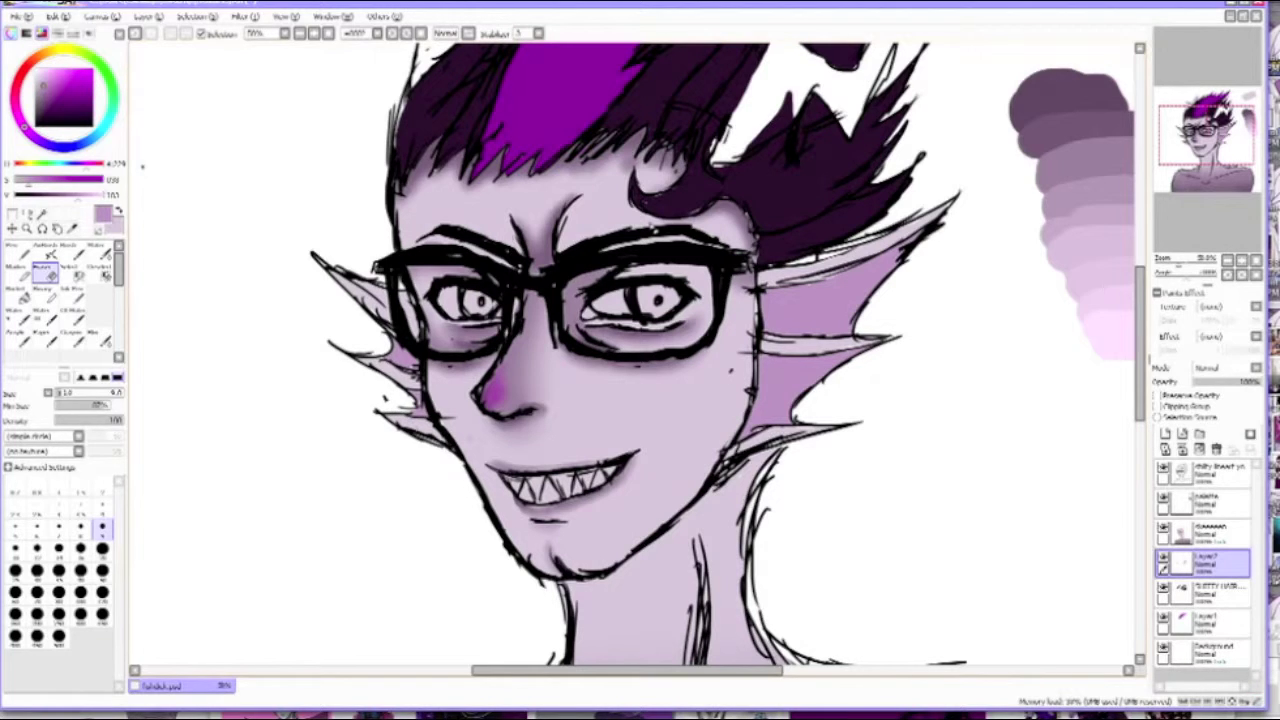
click(100, 338)
click(1205, 533)
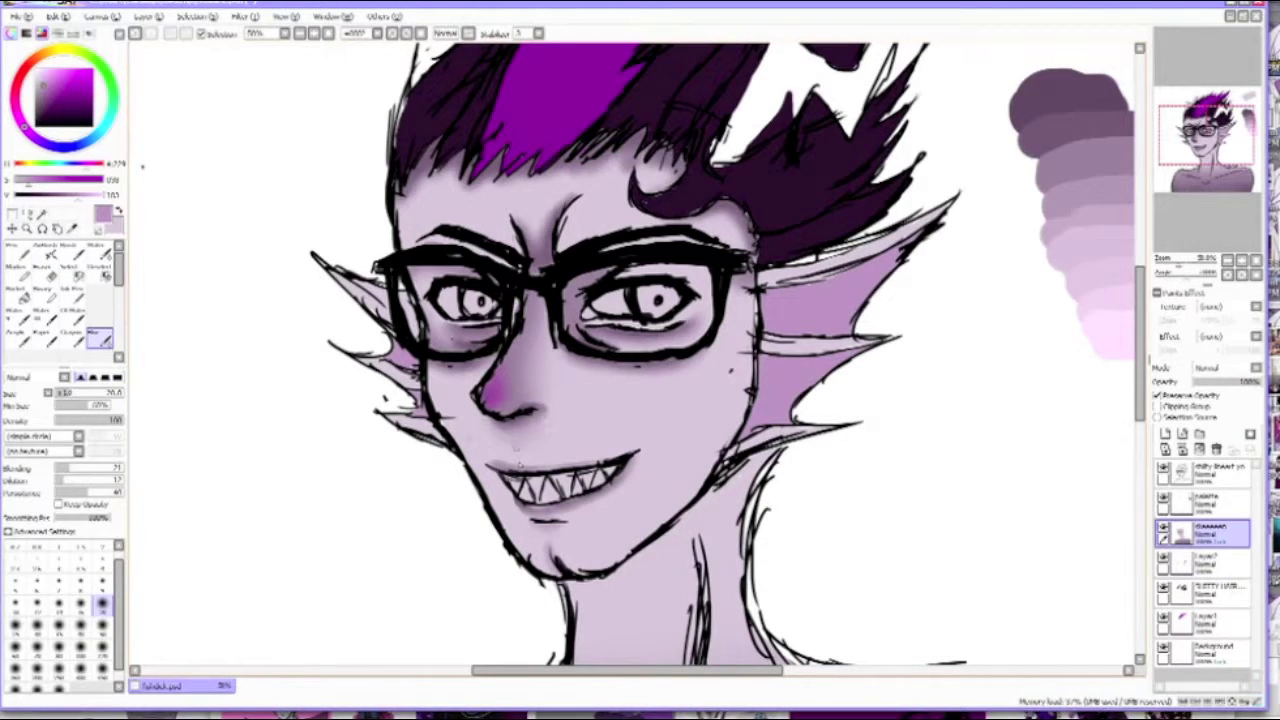
Paint bright purple tips on the spines of both ears' fins on the fin layer with the Water brush at size 50.
click(1205, 563)
click(97, 247)
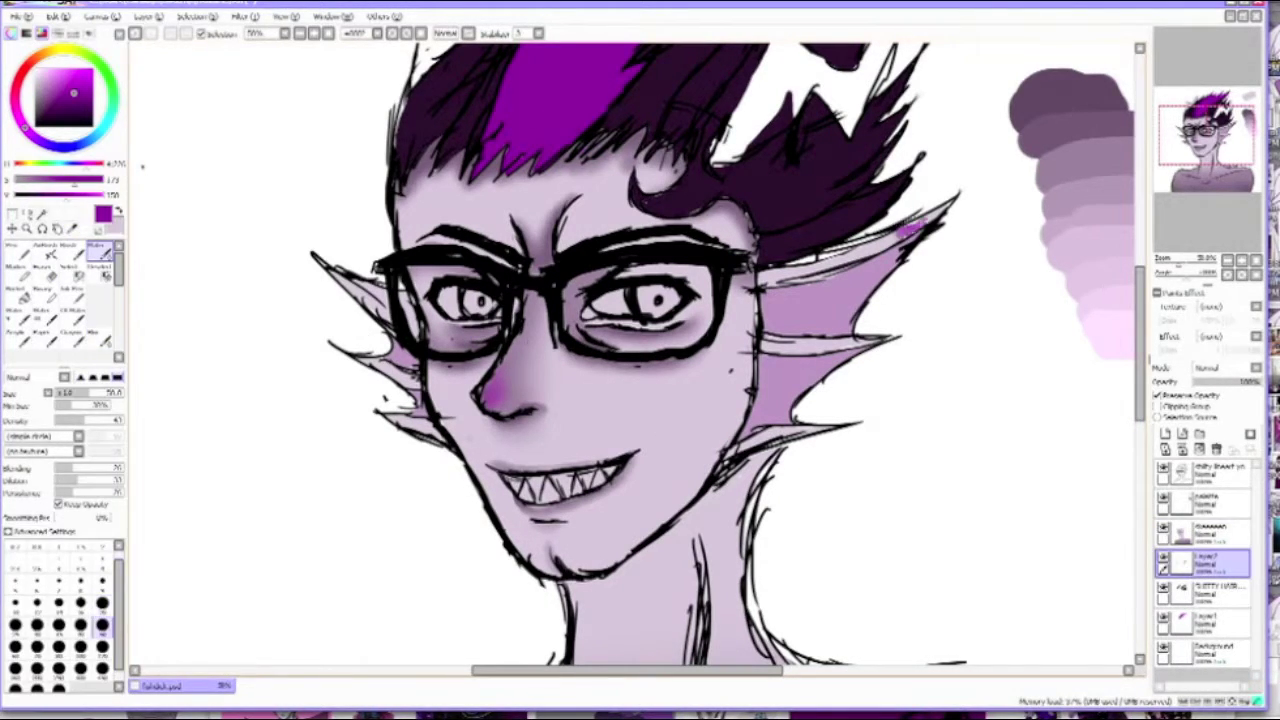
scroll(900, 220, up, 3)
drag(940, 196, 800, 300)
scroll(650, 245, up, 2)
drag(740, 225, 570, 250)
drag(615, 485, 405, 520)
click(1228, 260)
Blend the bright purple fin tips into the spines with the Blur tool at size 40.
key(b)
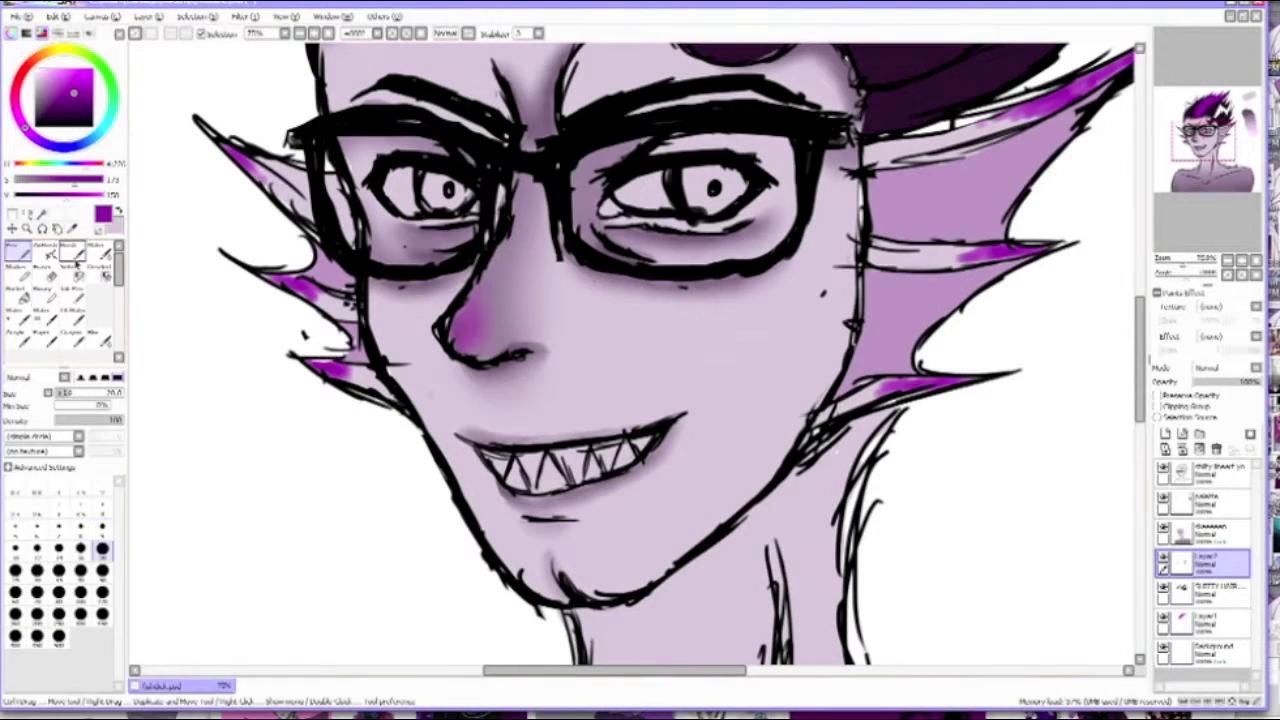
key(ctrl+minus)
key(ctrl+minus)
key(e)
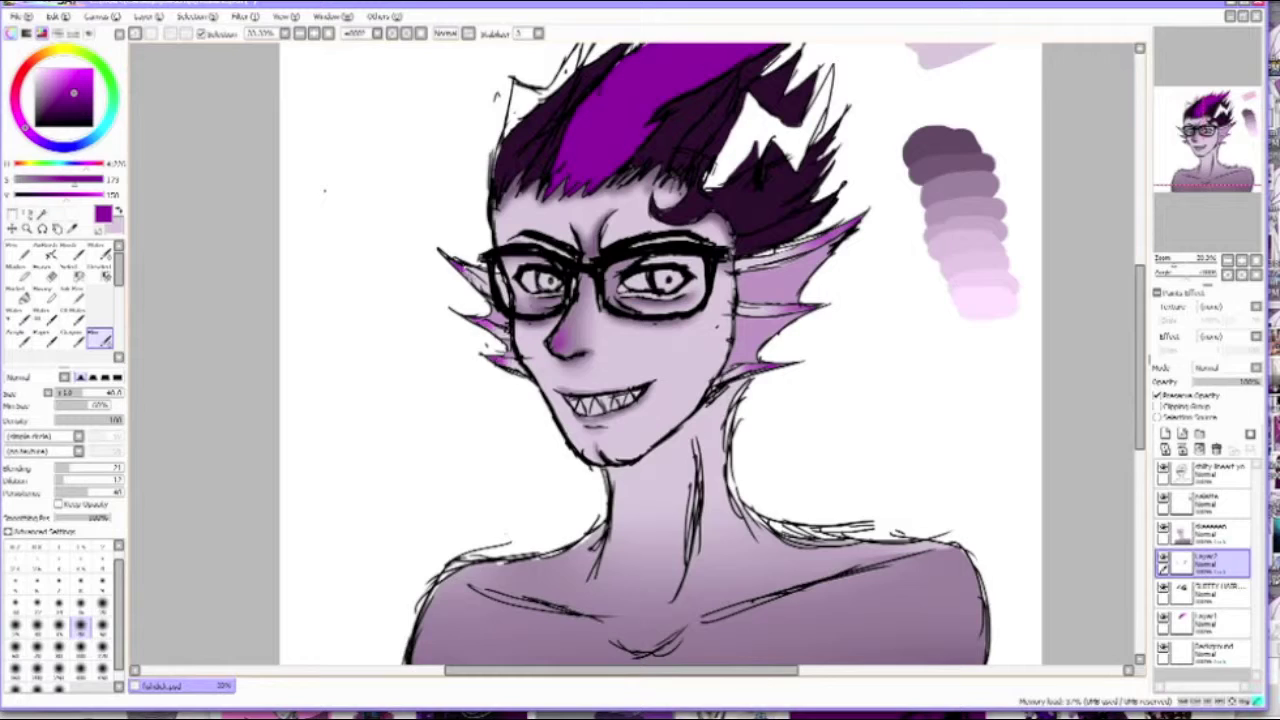
Shade the base of the upper ear fin beside the glasses with dark grey-purple from the palette, and blur it.
key(ctrl+plus)
key(ctrl+plus)
key(b)
drag(324, 190, 700, 400)
alt+click(771, 186)
drag(771, 186, 146, 106)
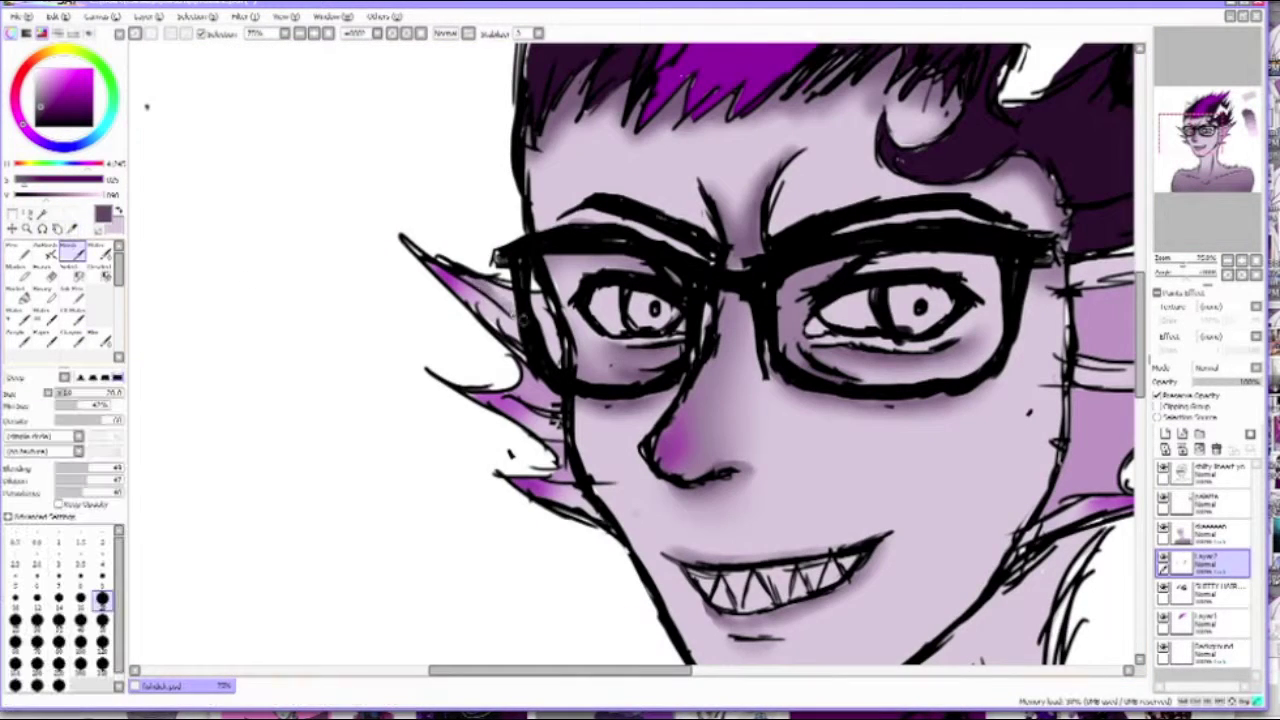
key(c)
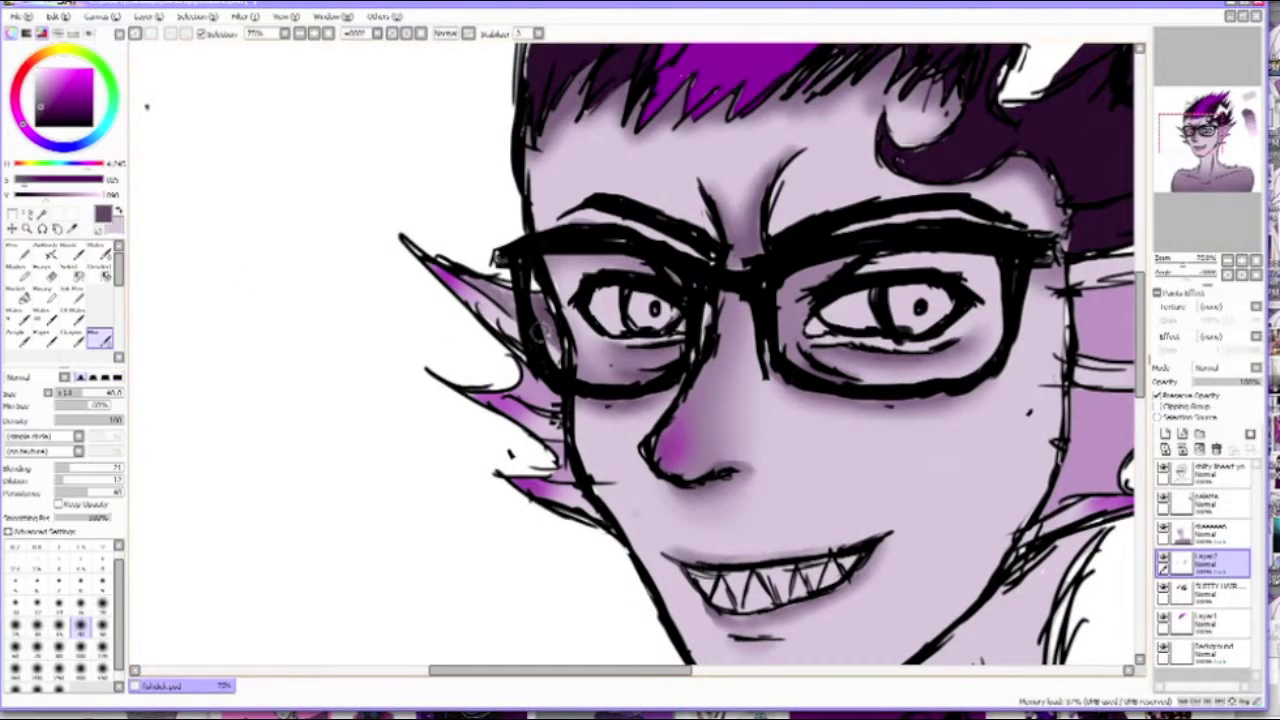
Switch to the browser, open the Neutral Milk Hotel video from the YouTube favourites playlist, and return to the painting.
key(alt+Tab)
key(ctrl+Tab)
scroll(751, 303, down, 5)
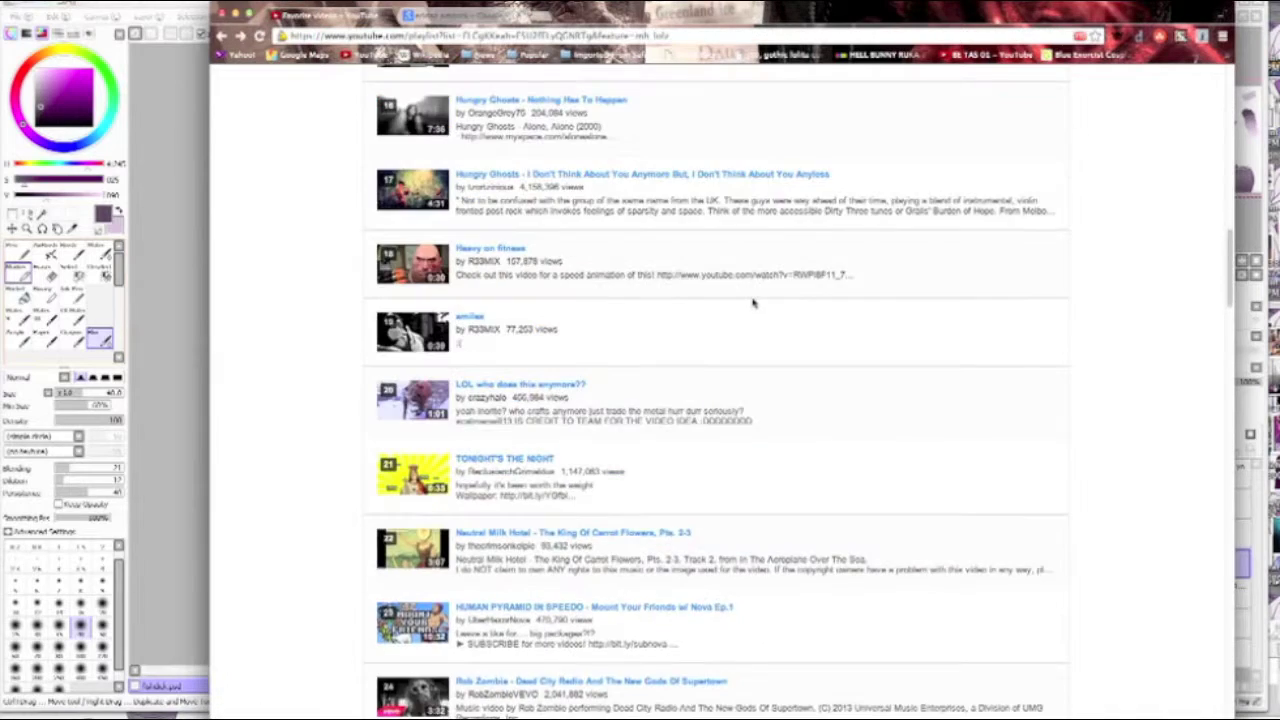
click(390, 524)
key(alt+Tab)
Shade the skin around the eyes and beneath the glasses frame with the Water brush at size 50, fading the lineart while painting.
key(ctrl+plus)
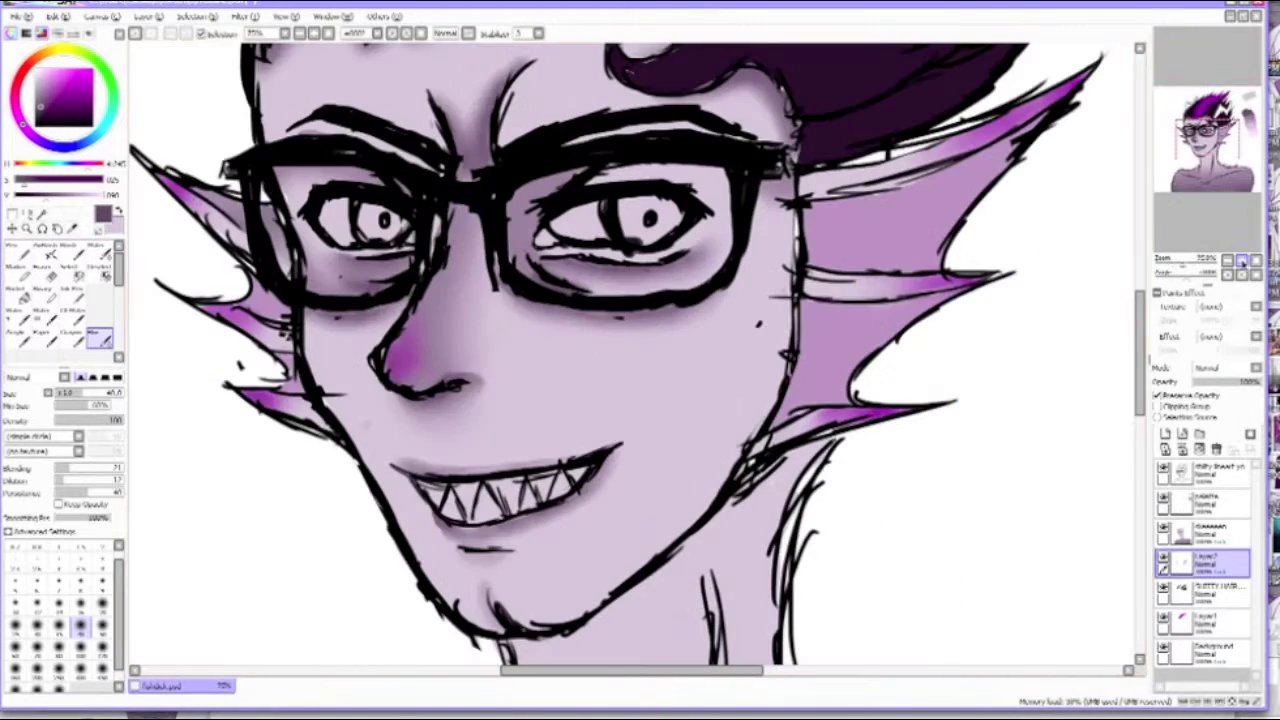
click(1210, 532)
click(1163, 470)
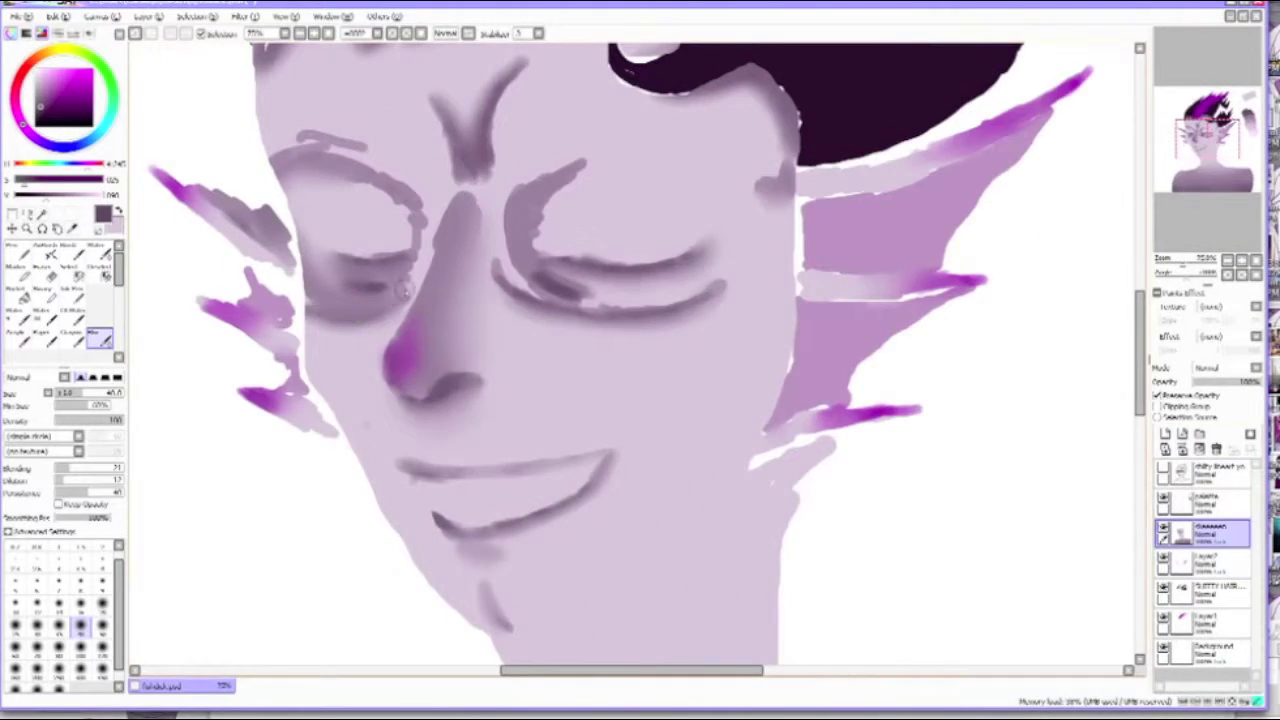
key(ctrl+z)
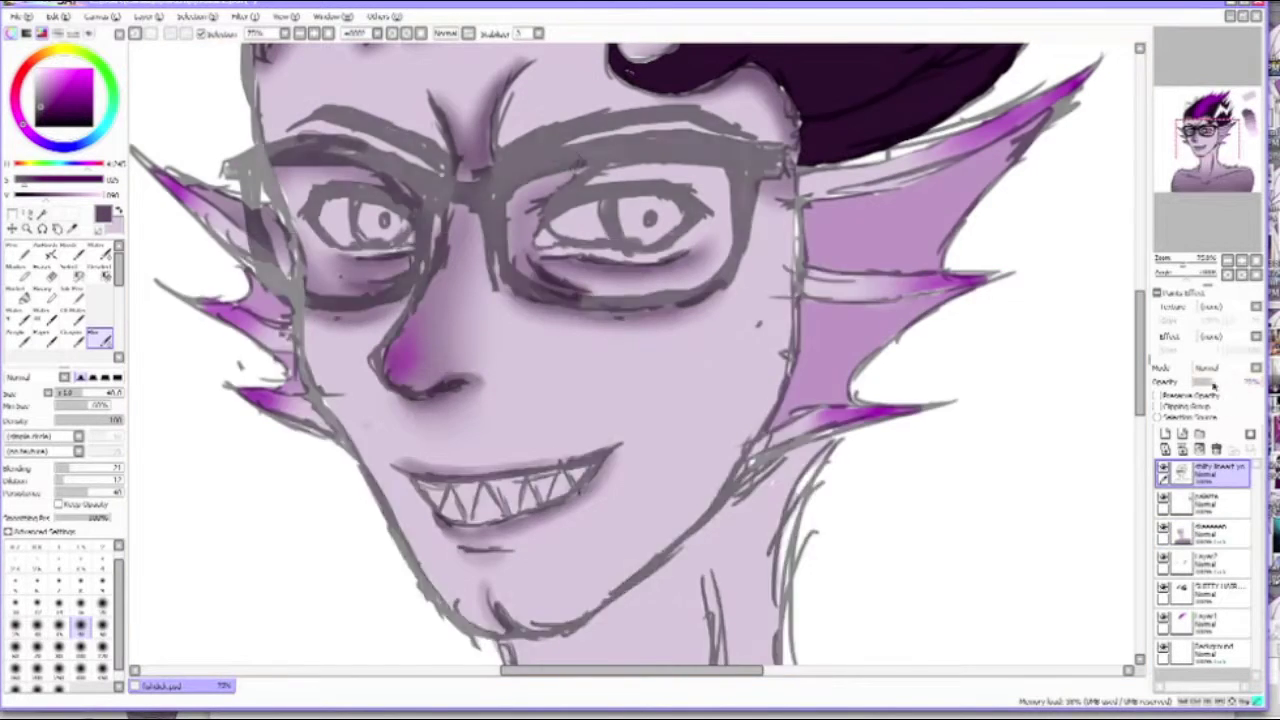
key(n)
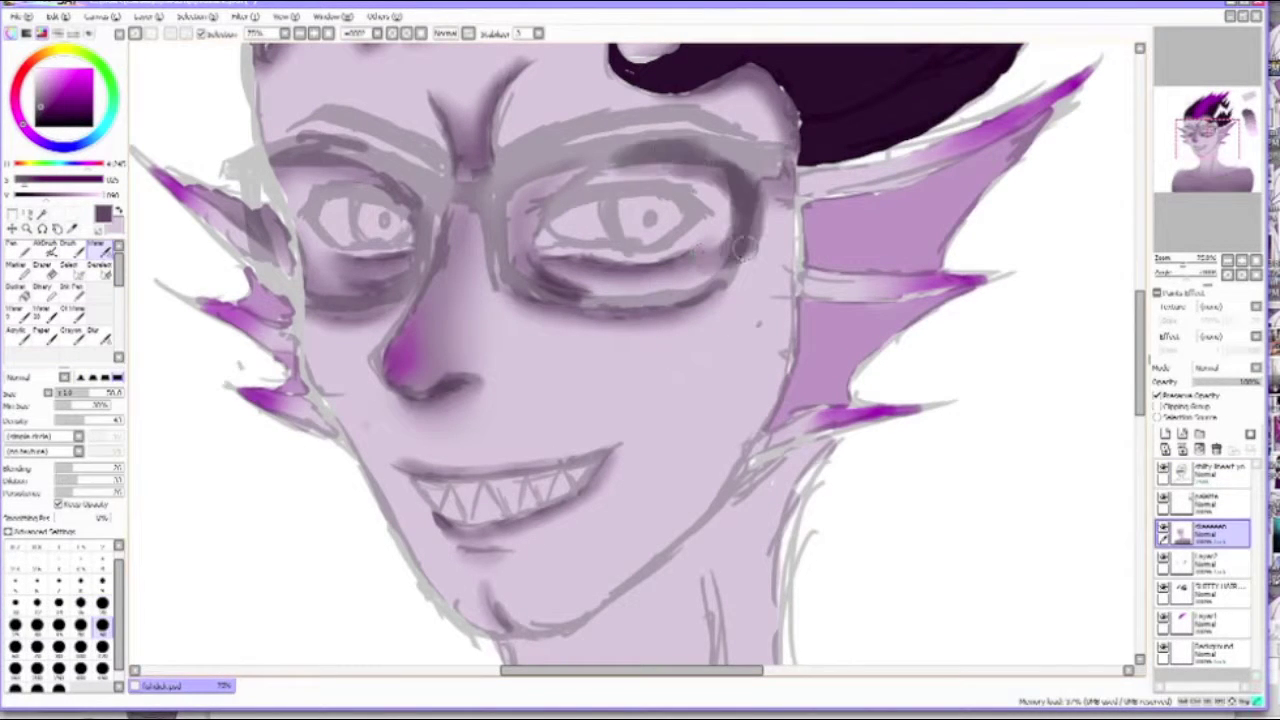
key(ctrl+z)
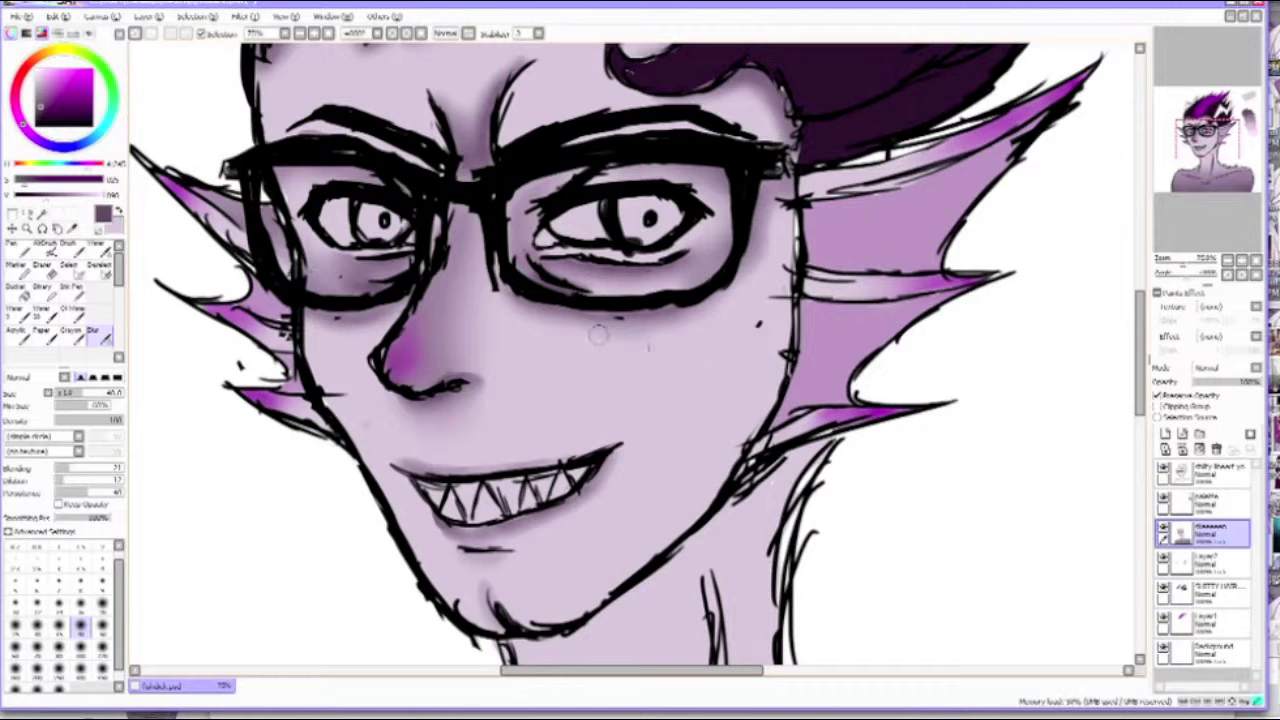
Paint a dark grey-purple shadow under the jaw and down the side of the neck on the skin layer.
scroll(640, 360, down, 5)
drag(600, 470, 860, 250)
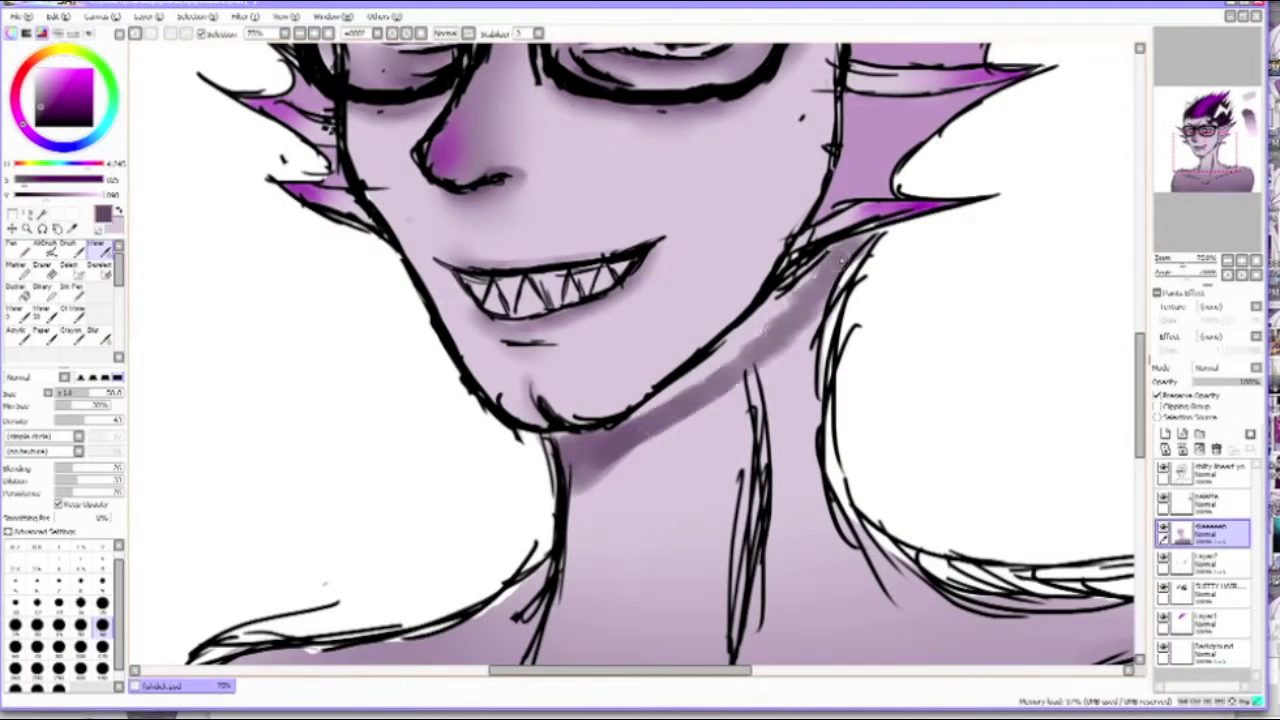
drag(580, 500, 860, 260)
drag(775, 355, 752, 657)
Paint dark grey-purple shading along both collarbones and around the notch at the base of the neck.
scroll(752, 657, down, 5)
drag(736, 400, 660, 495)
drag(200, 425, 500, 525)
mouse_move(160, 450)
mouse_down()
mouse_move(550, 560)
mouse_move(530, 590)
mouse_up()
drag(500, 570, 670, 588)
mouse_move(704, 540)
mouse_down()
mouse_move(960, 430)
mouse_move(1080, 400)
mouse_up()
Blend the neck and collarbone shadows smoothly into the skin with the Blur tool.
key(minus)
key(minus)
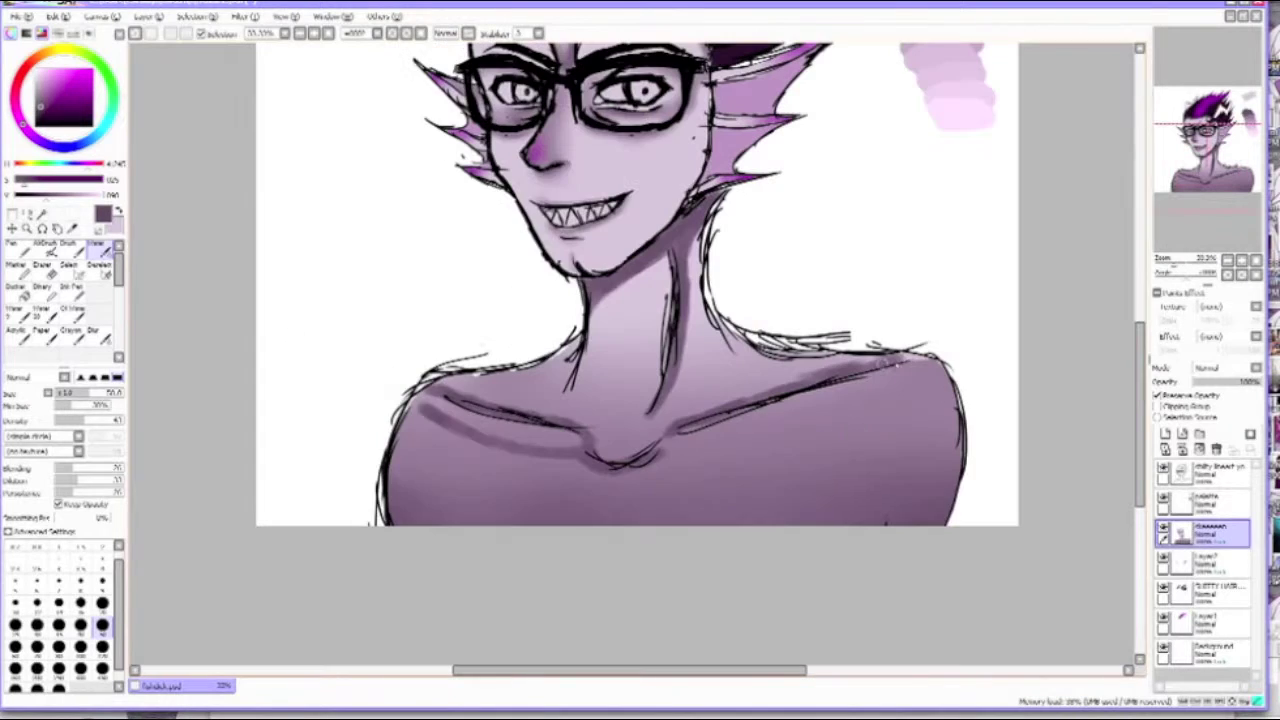
drag(754, 432, 918, 352)
key(b)
mouse_move(510, 398)
mouse_down()
mouse_move(671, 472)
mouse_move(895, 385)
mouse_move(686, 380)
mouse_move(718, 347)
mouse_up()
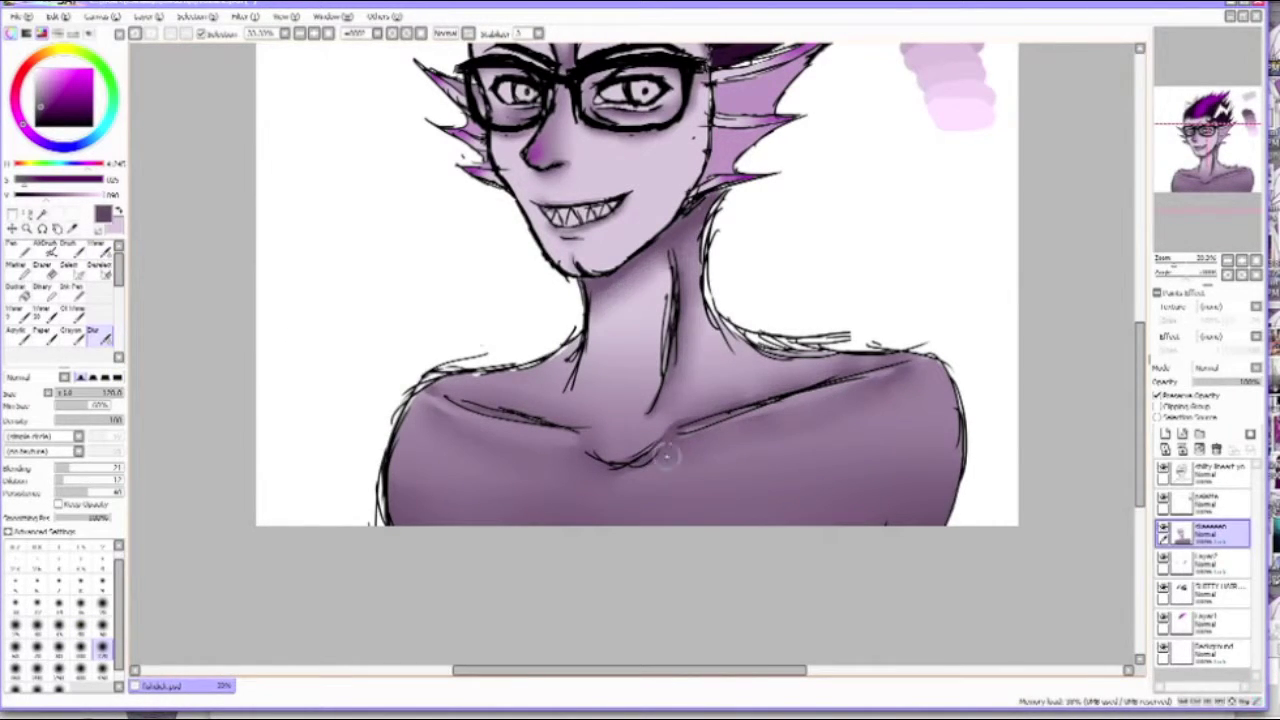
drag(615, 333, 580, 453)
Shade the cheek beside the jaw with a mauve picked from the palette swatches, and blur it.
alt+click(869, 90)
key(b)
drag(631, 290, 620, 336)
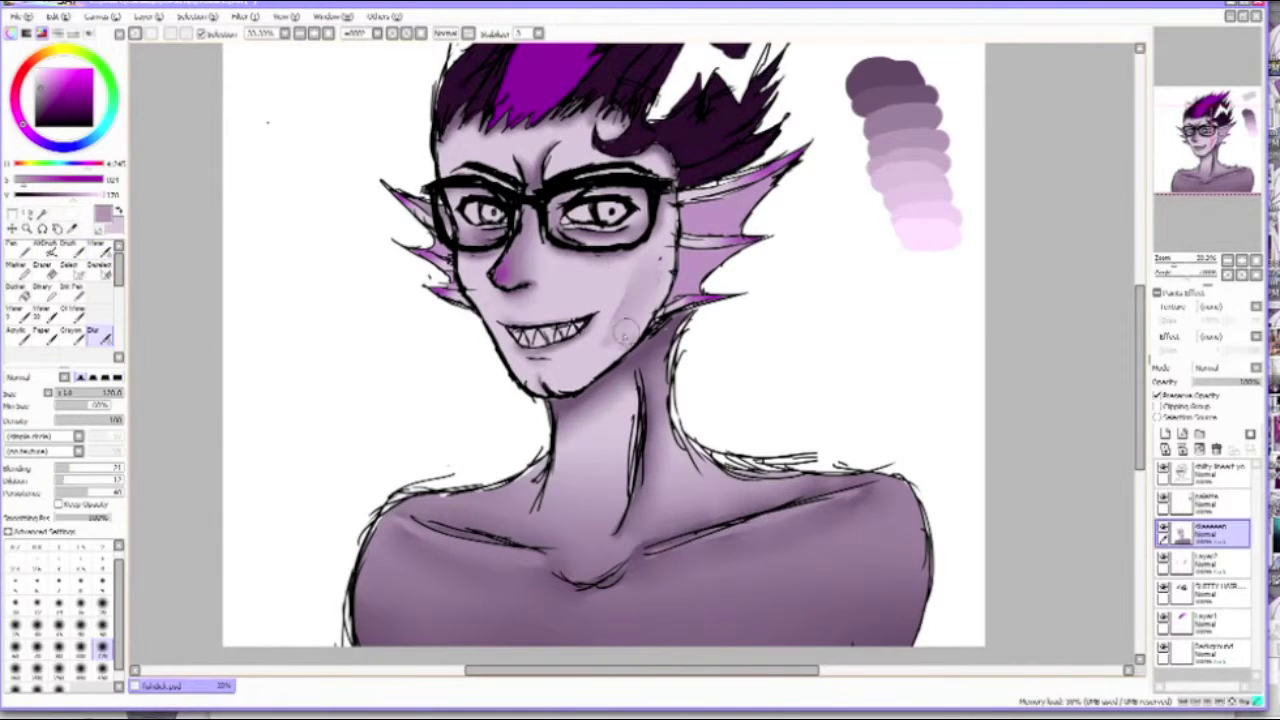
Deepen the cheekbone shadow with a darker grey-purple using the Water brush at size 20, and soften it with Blur.
key(w)
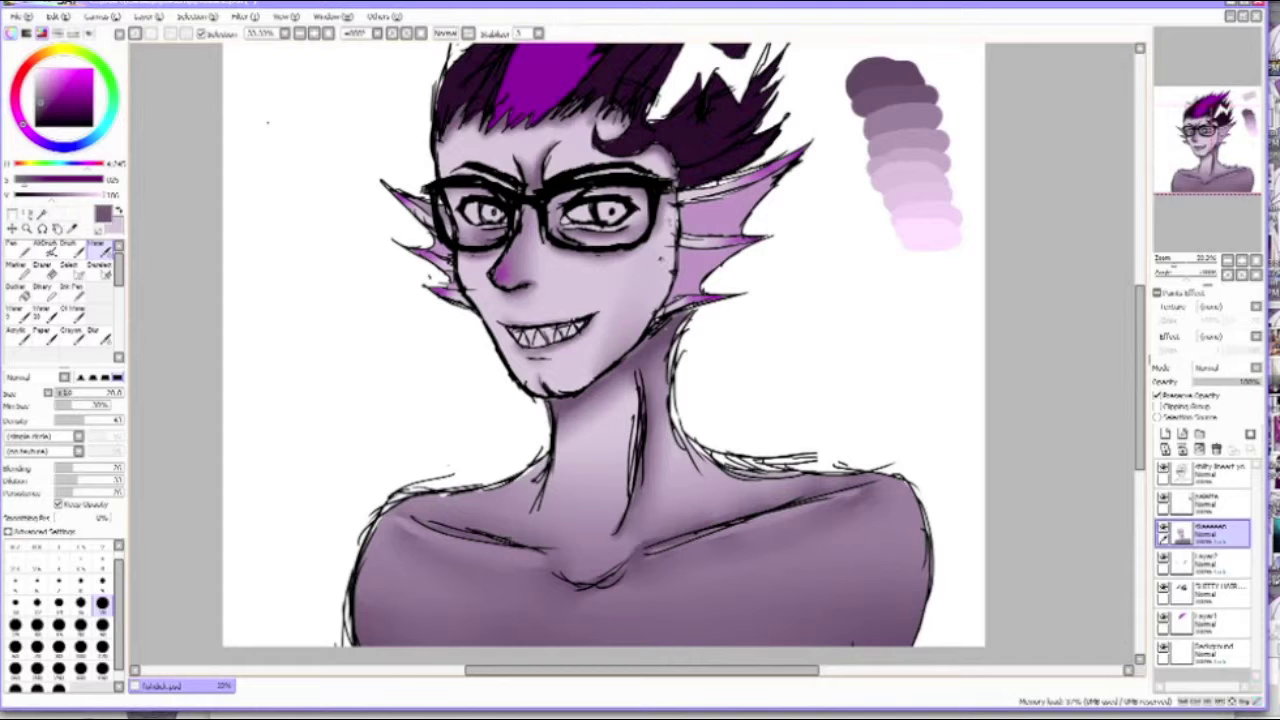
scroll(690, 330, up, 3)
mouse_move(676, 445)
mouse_down()
mouse_move(735, 335)
mouse_move(718, 420)
mouse_up()
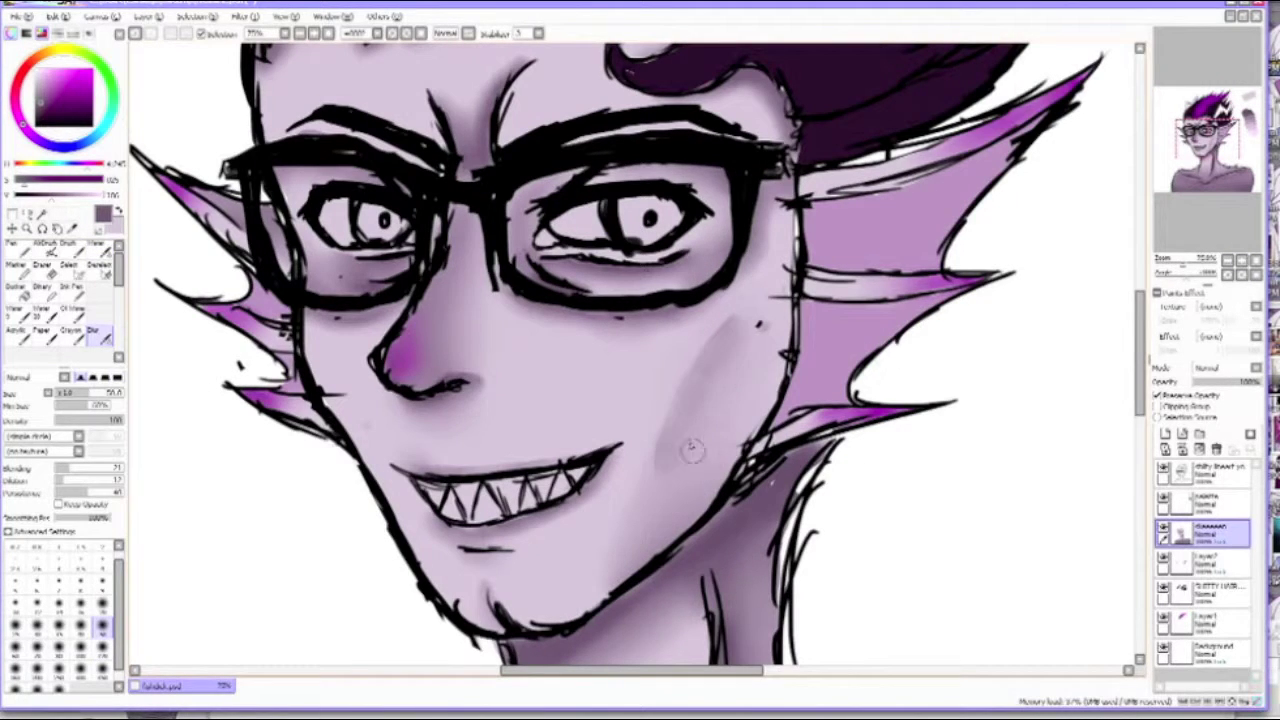
scroll(640, 360, down, 3)
Switch to the browser and search YouTube for "netural milk hotel aeroplane over the sea full album".
key(alt+Tab)
text(Netural Milk)
key(Down)
text(ae)
key(Down)
key(Return)
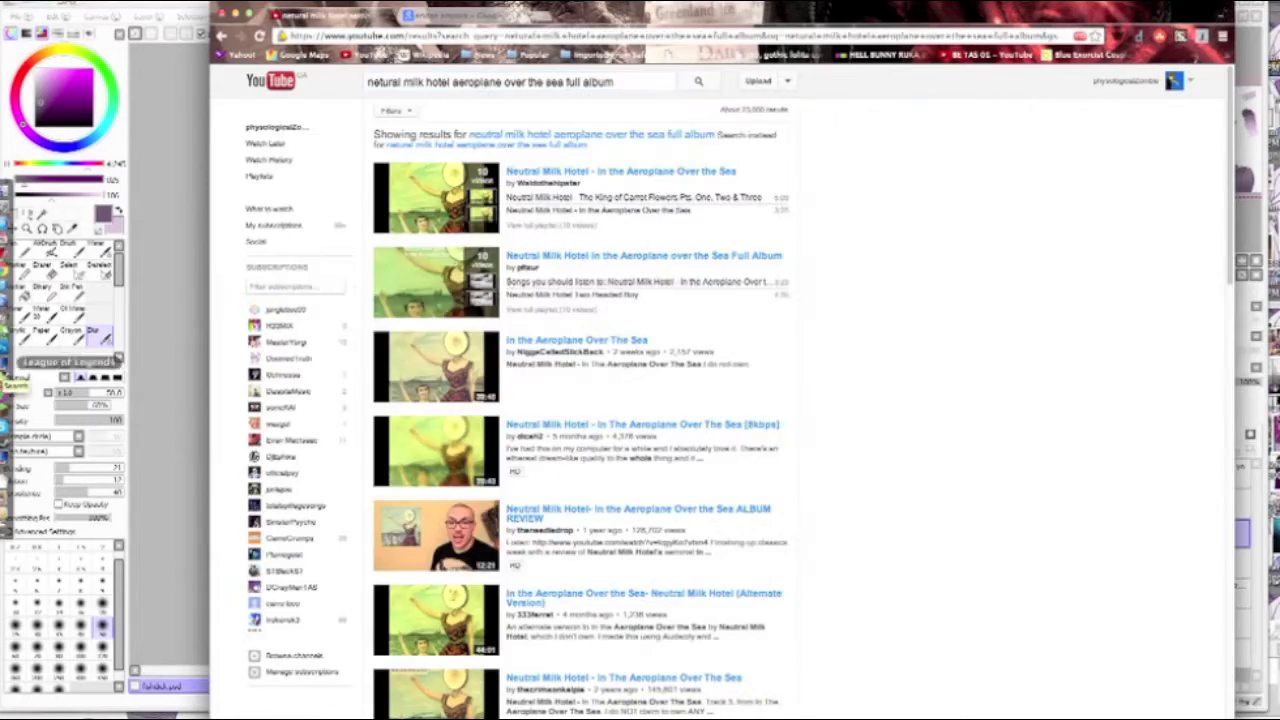
Open the video "In the Aeroplane Over The Sea" from the search results and return to the painting.
key(super+Tab)
scroll(368, 289, down, 5)
key(super+Tab)
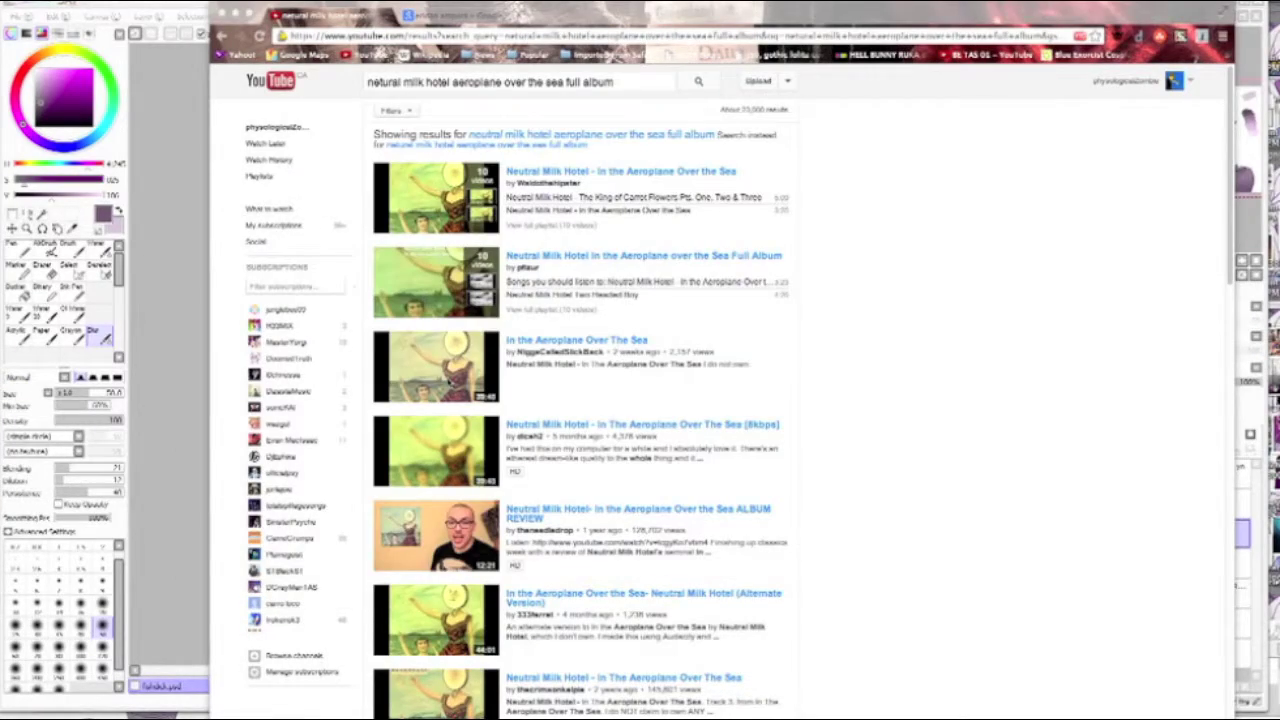
click(452, 364)
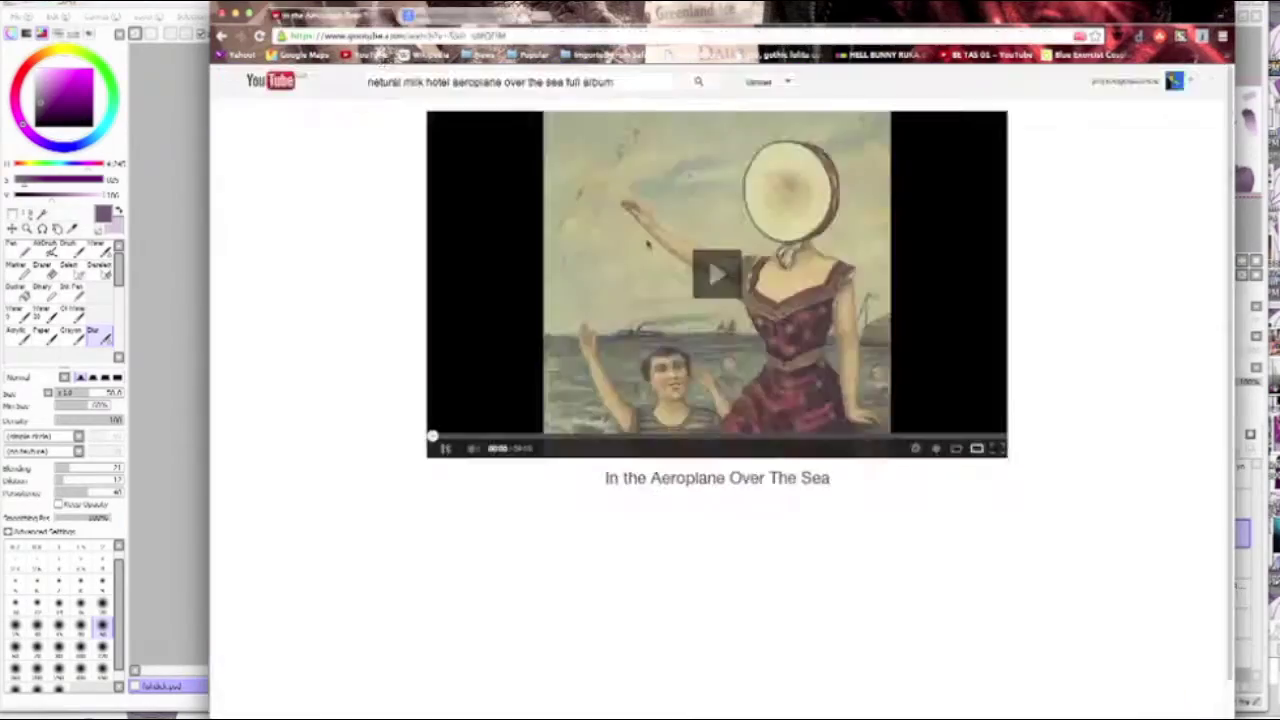
click(167, 228)
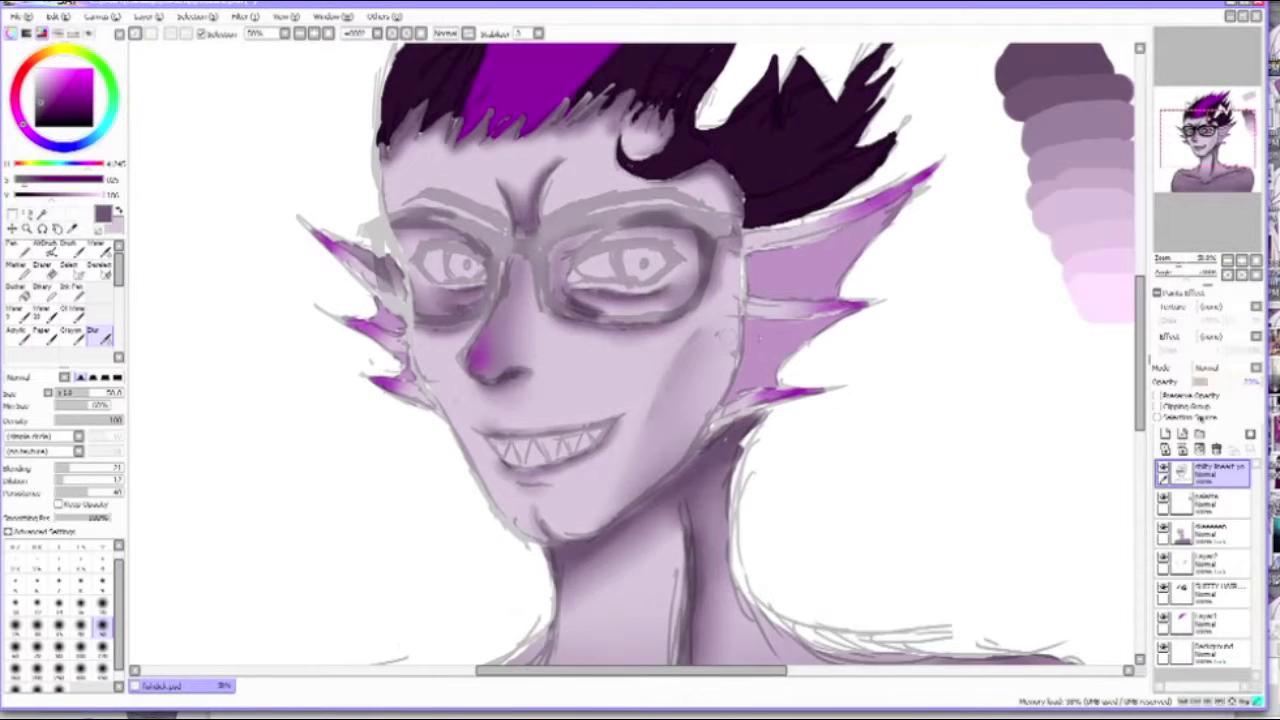
Merge the ear fin layer into the skin layer and rename the skin layer.
double_click(1210, 530)
key(Return)
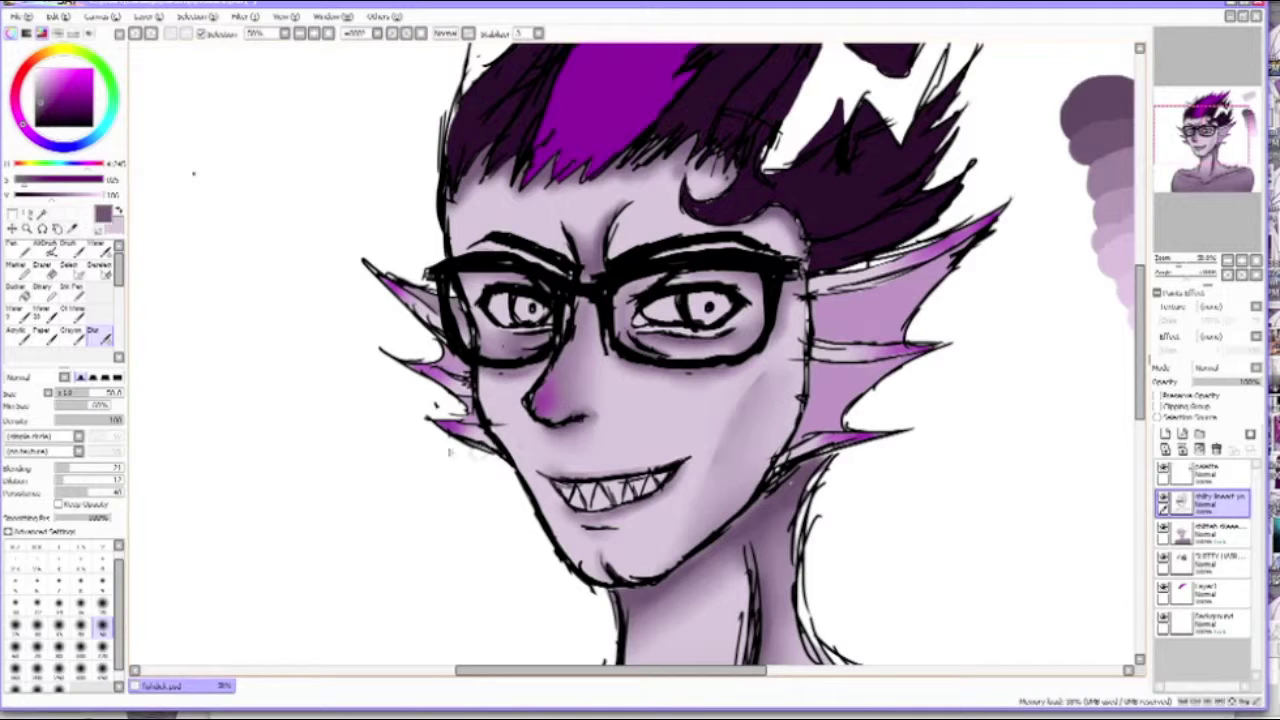
Erase stray sketch lines around the ear fins and reinforce the neck outline in black on the lineart layer with Pen size 14.
key(e)
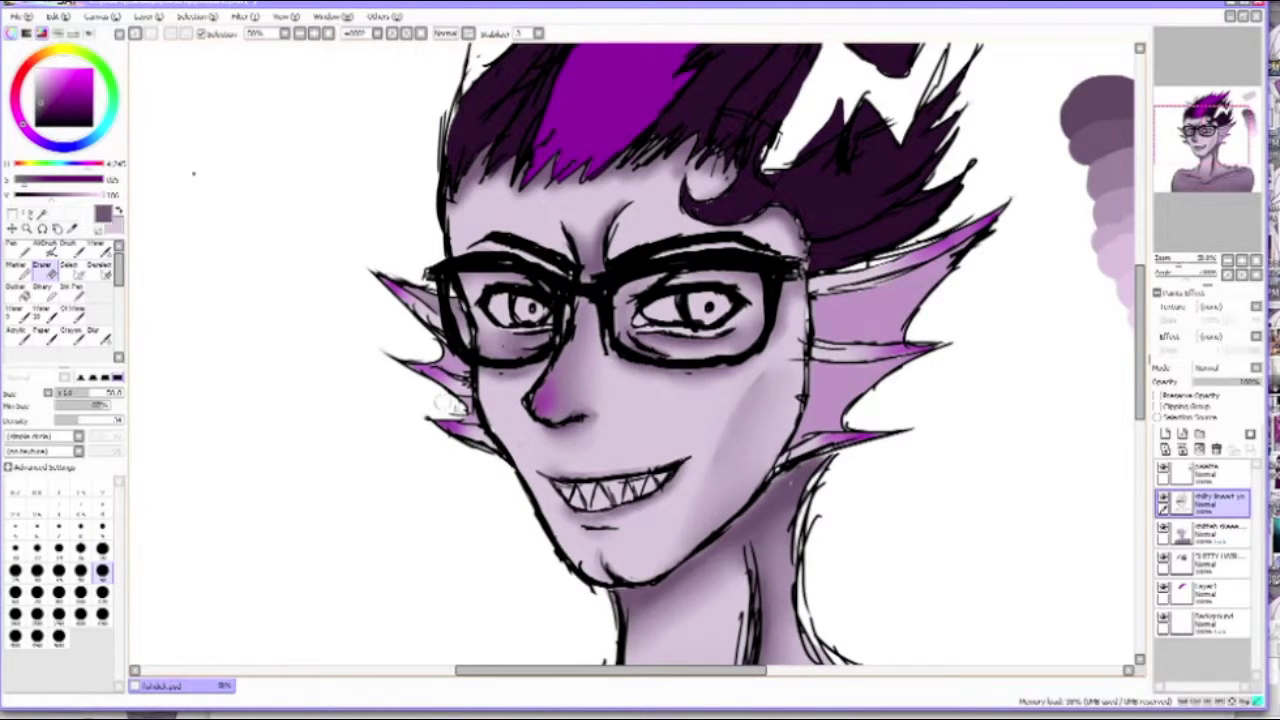
key(n)
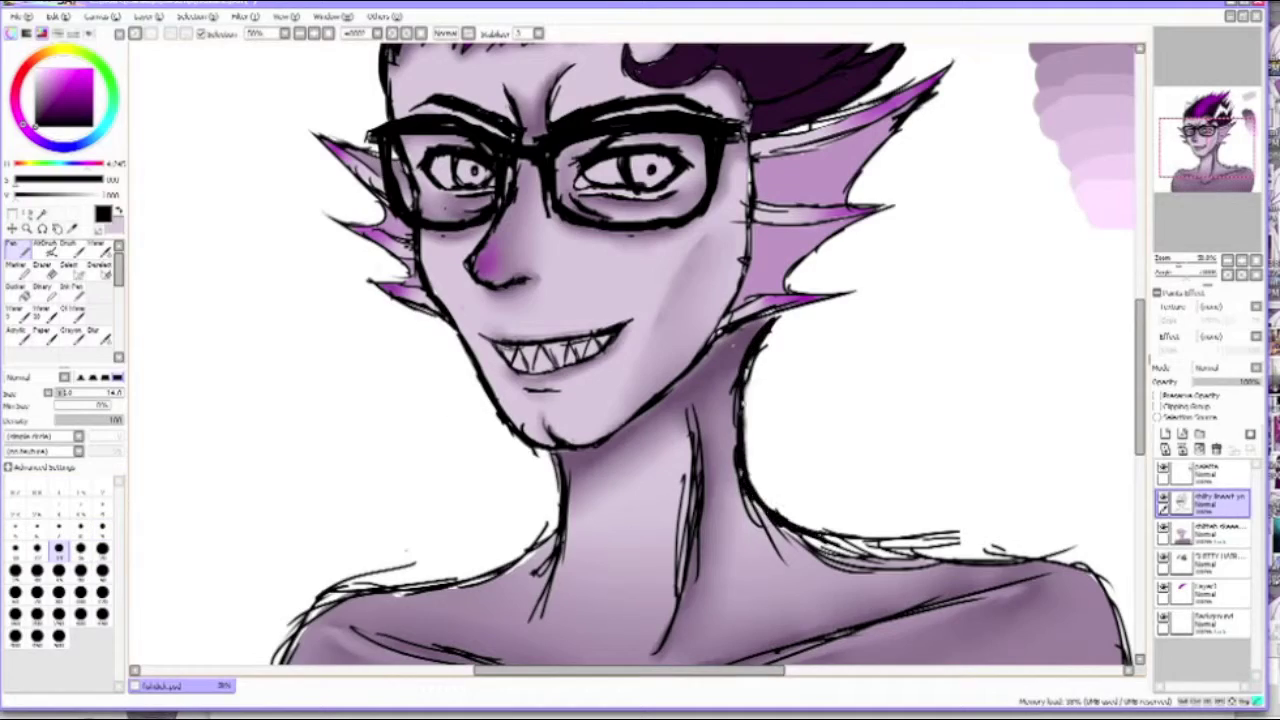
key(e)
Switch to the browser and look through the "eridan ampora" image results for reference.
key(alt+Tab)
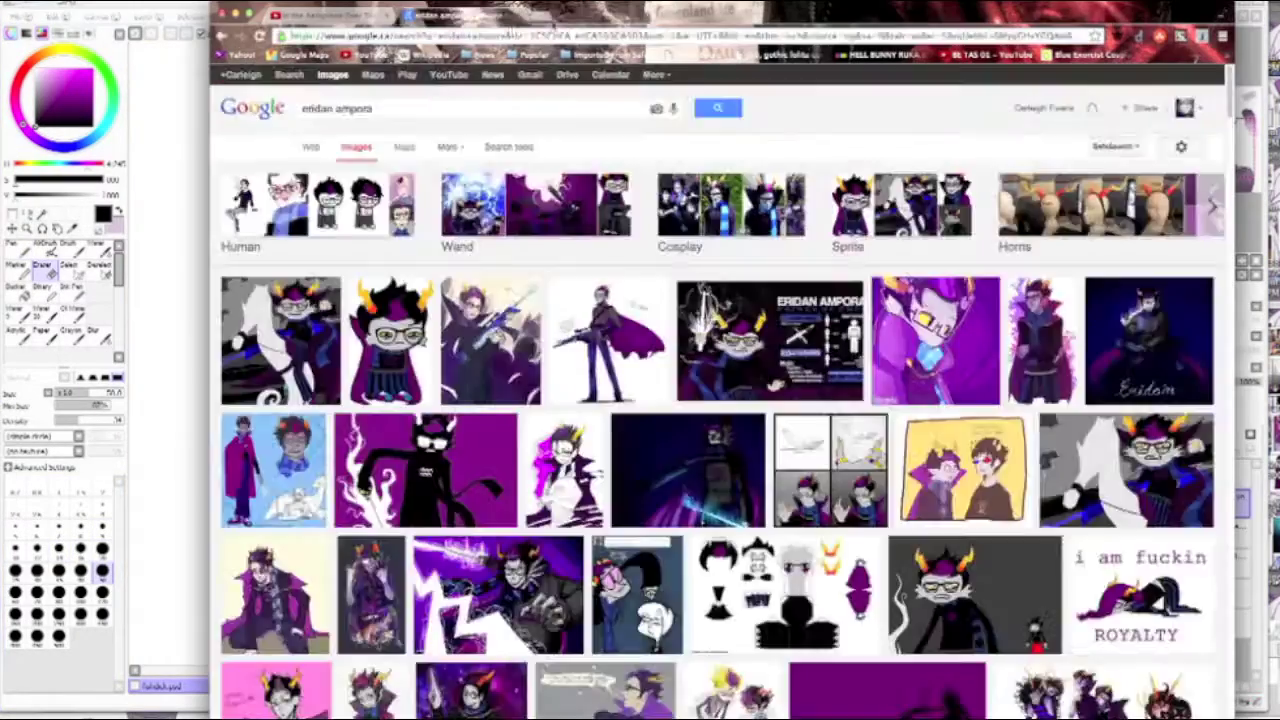
scroll(720, 390, down, 10)
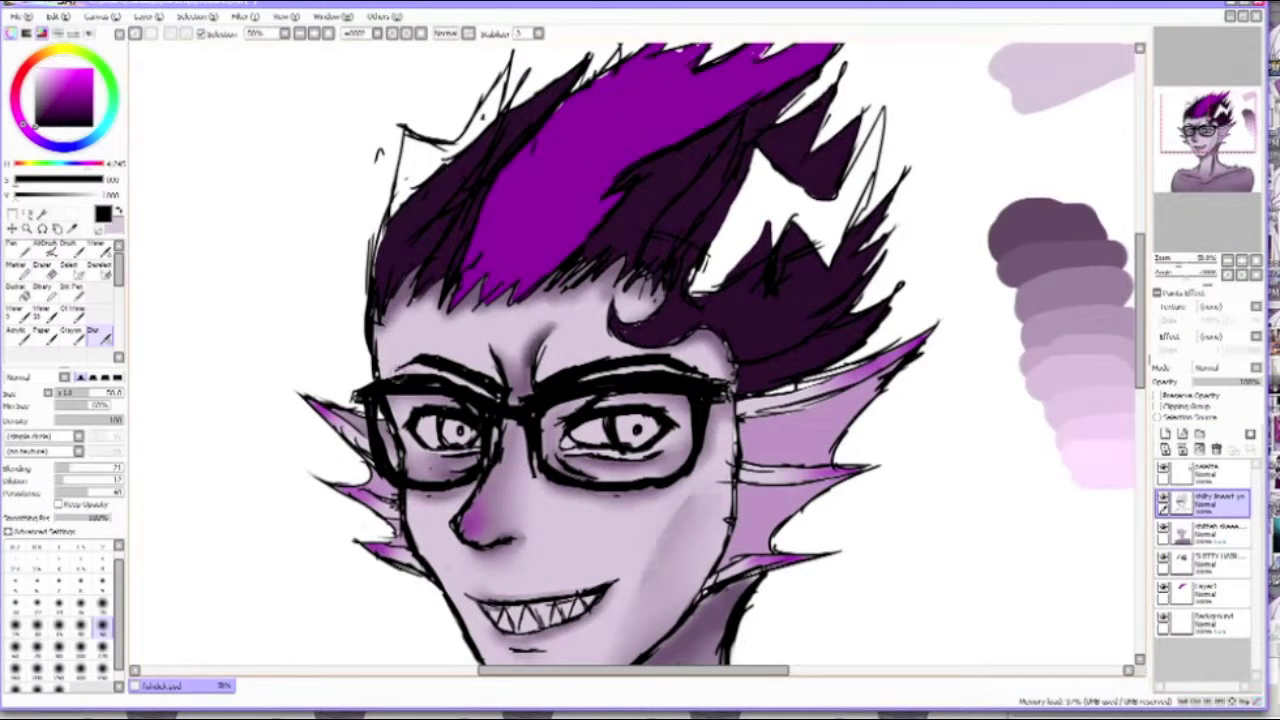
Shade the hollow between the neck and the shoulder in dark muted purple on the skin layer and blur the strokes smooth.
key(e)
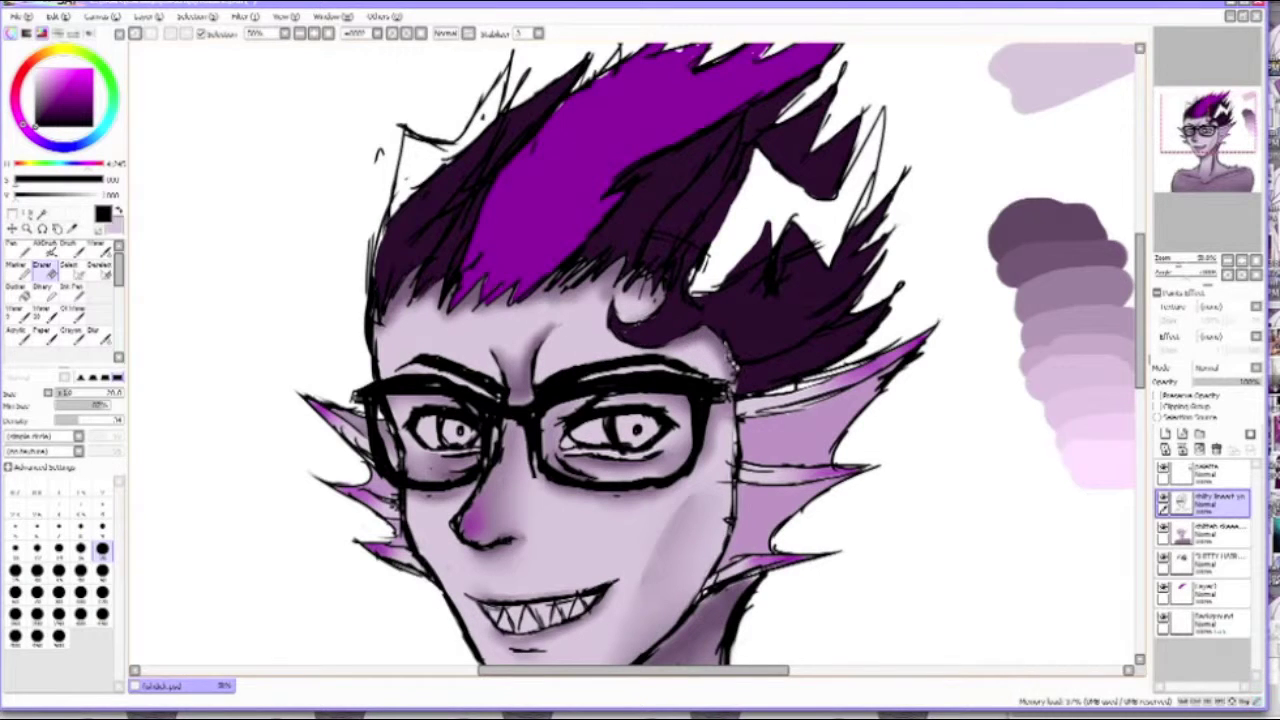
scroll(640, 360, down, 4)
scroll(640, 360, down, 2)
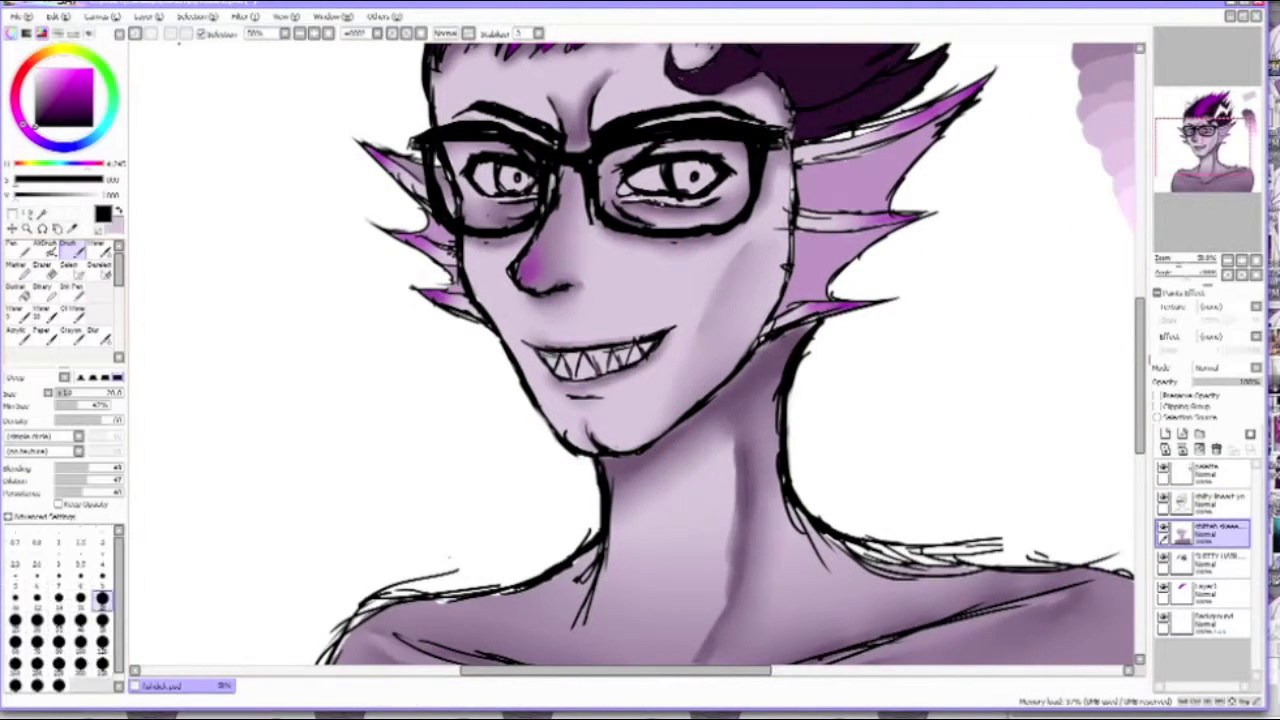
scroll(640, 360, up, 6)
scroll(640, 360, down, 8)
key(e)
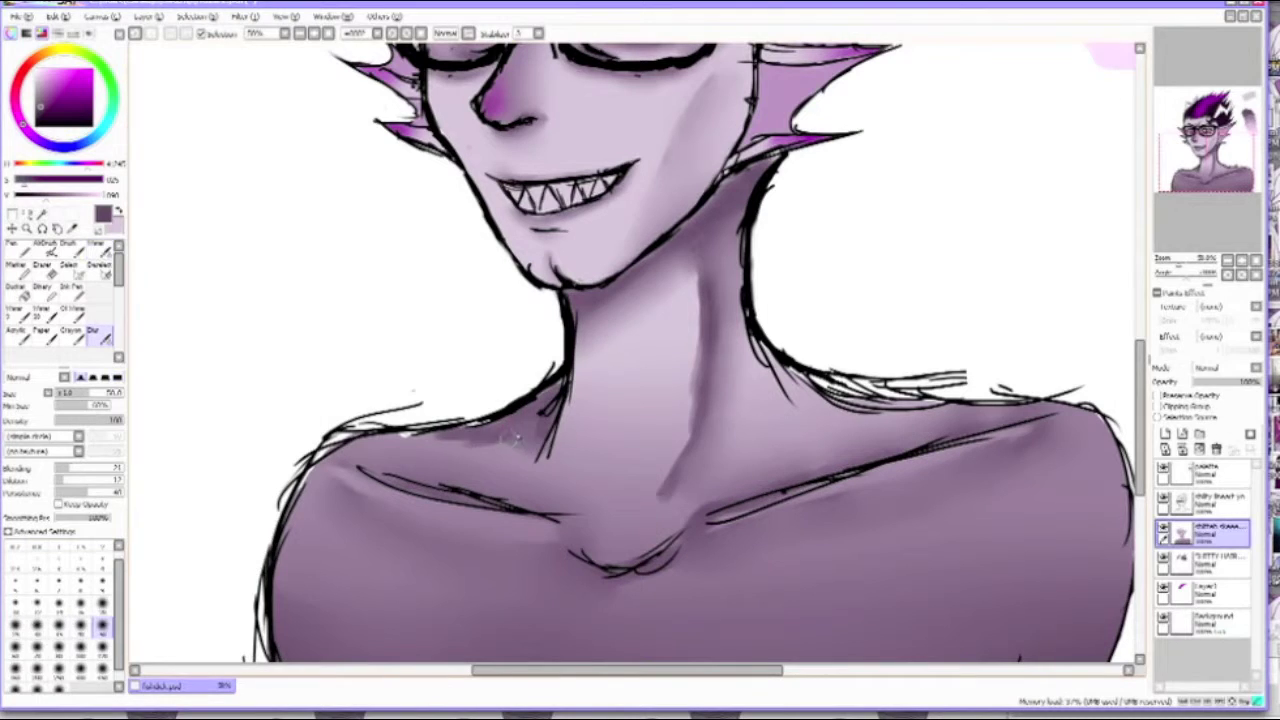
Erase stray sketch lines around the neck and shoulders on the lineart layer and reinforce the shoulder outline in black.
key(e)
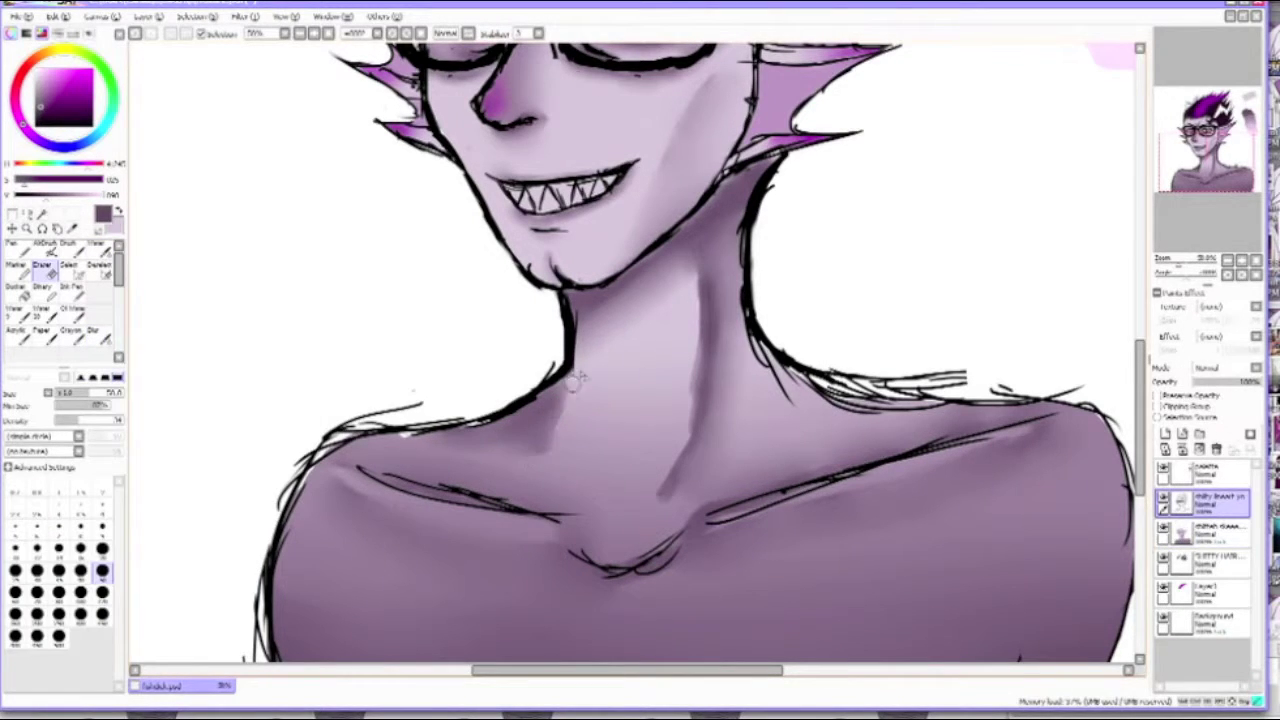
drag(252, 578, 300, 450)
mouse_move(960, 372)
mouse_down()
mouse_move(825, 385)
mouse_move(965, 372)
mouse_up()
key(n)
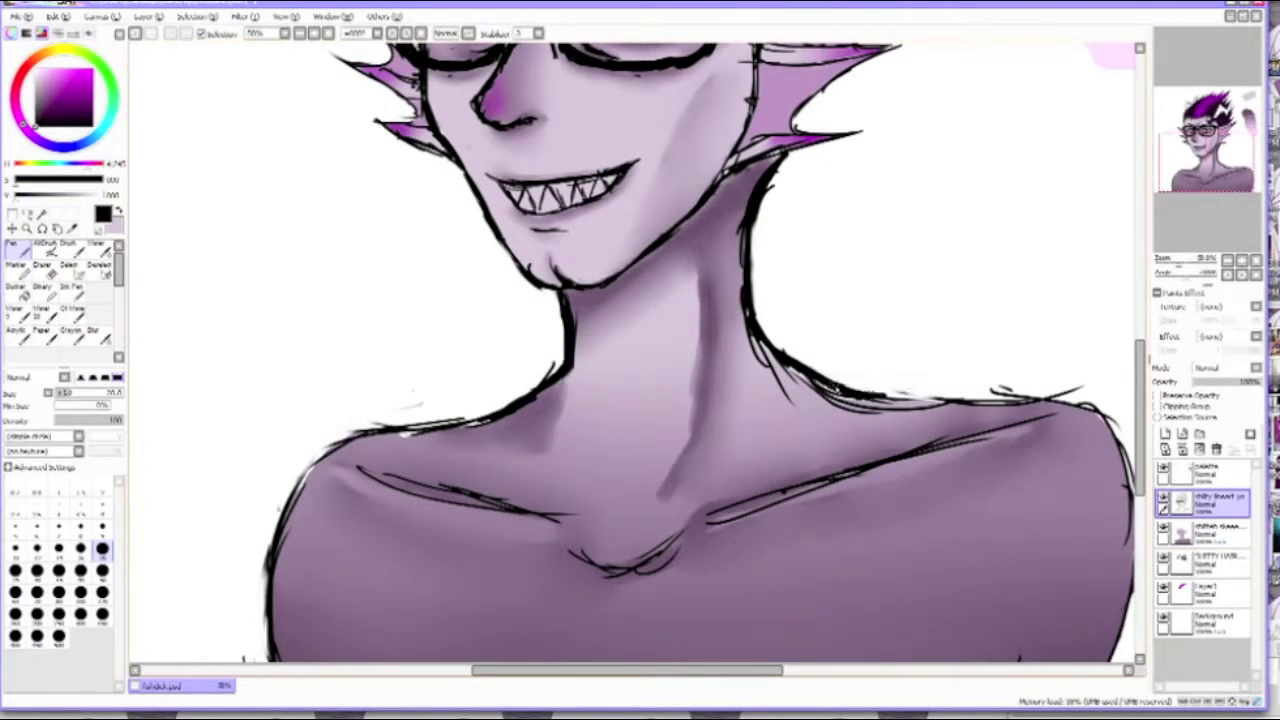
Switch to iTunes, play the artist WALK THE MOON, and delete duplicate tracks from the album.
key(alt+Tab)
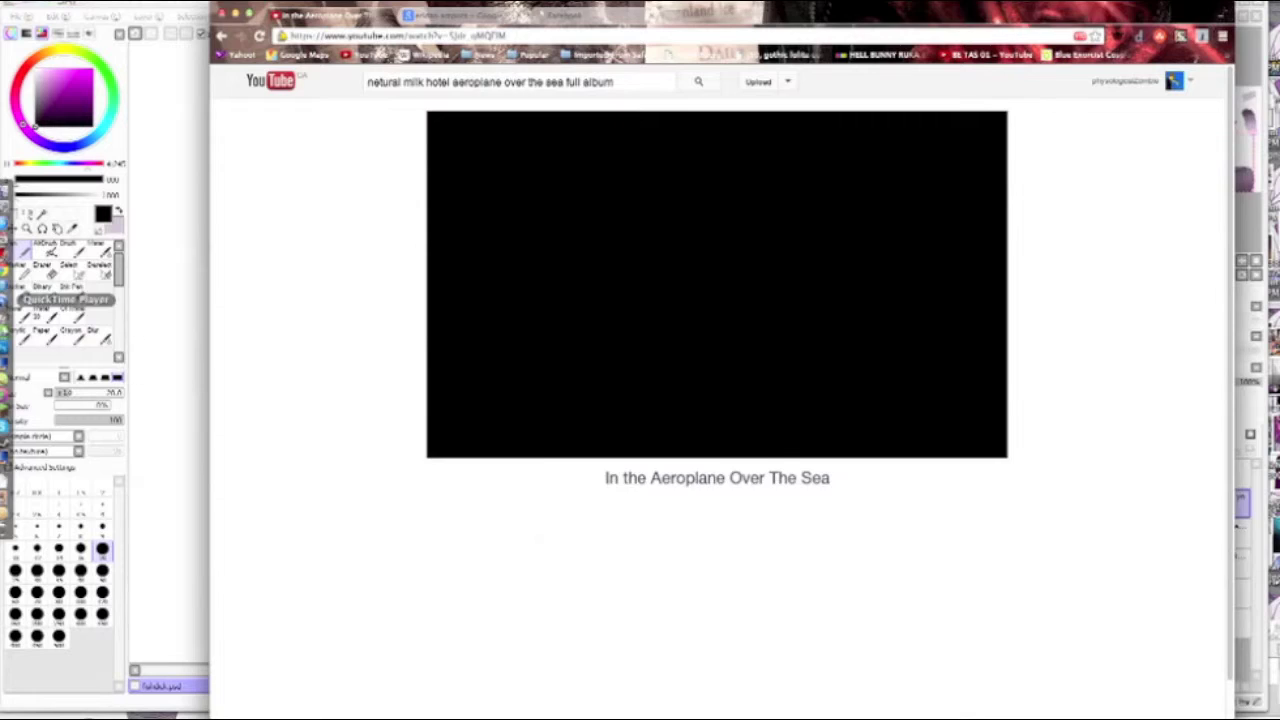
key(super+Tab)
scroll(325, 320, down, 12)
double_click(345, 356)
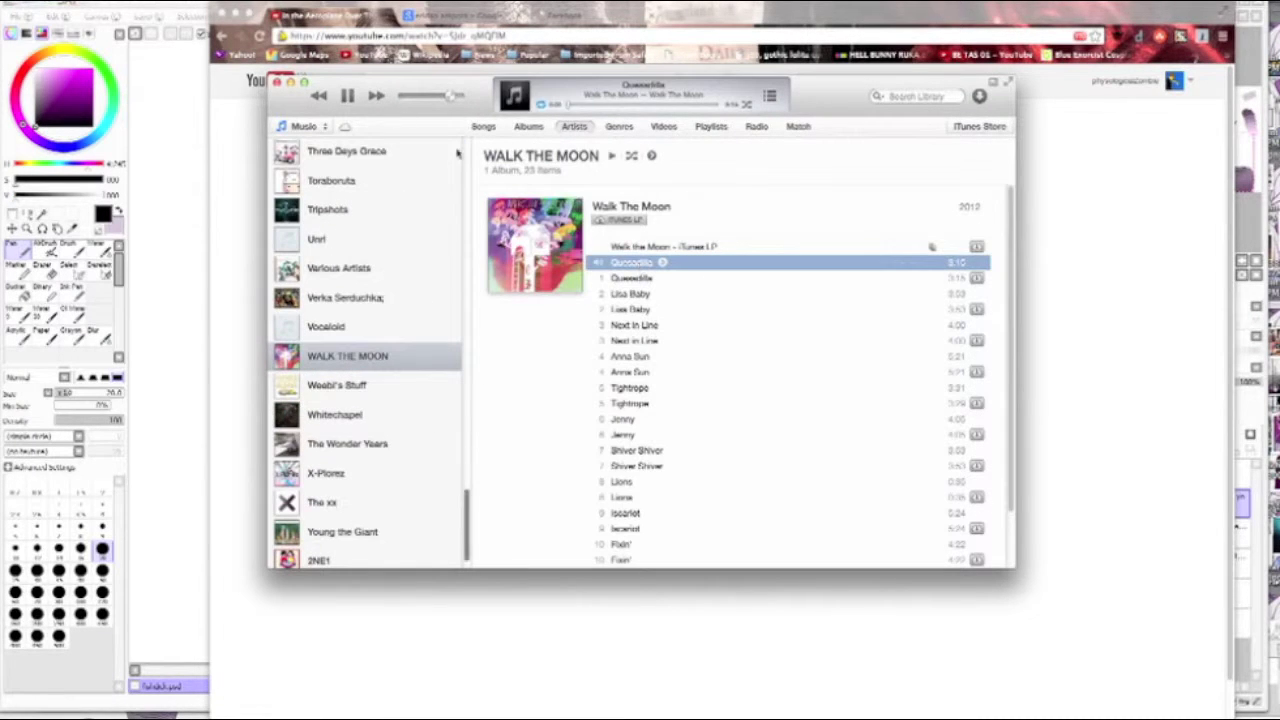
click(700, 340)
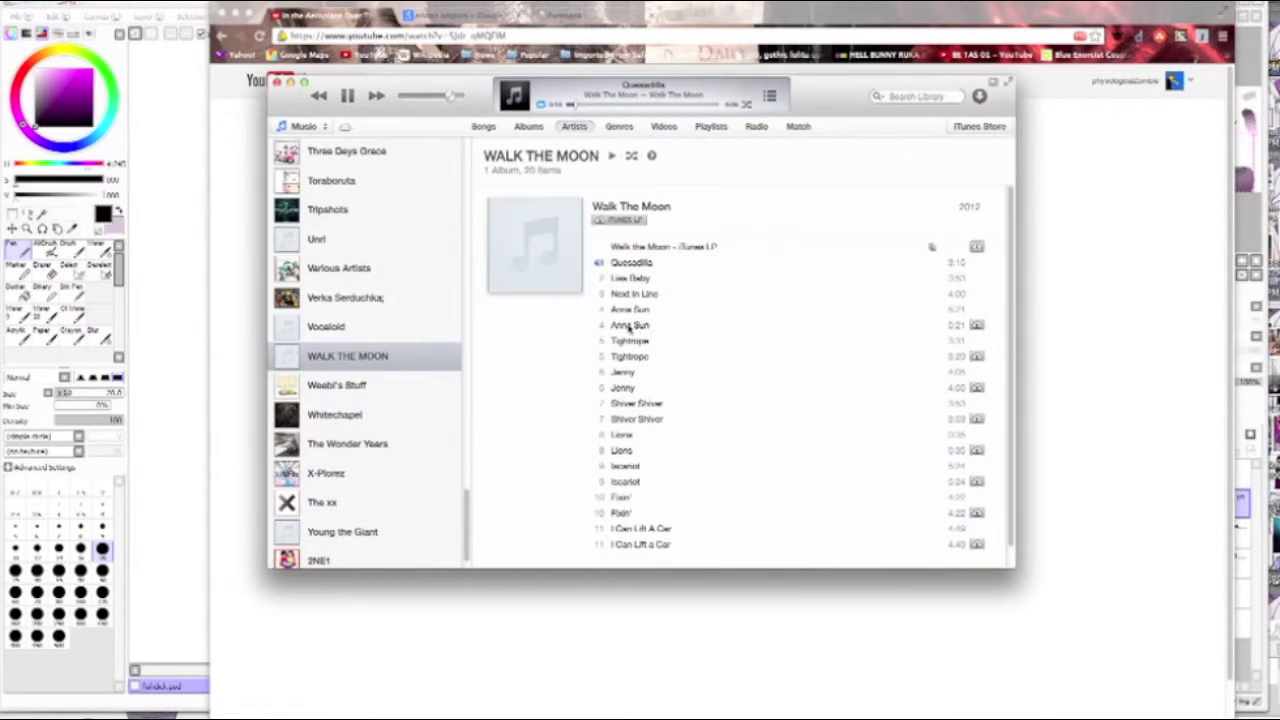
key(Delete)
click(778, 250)
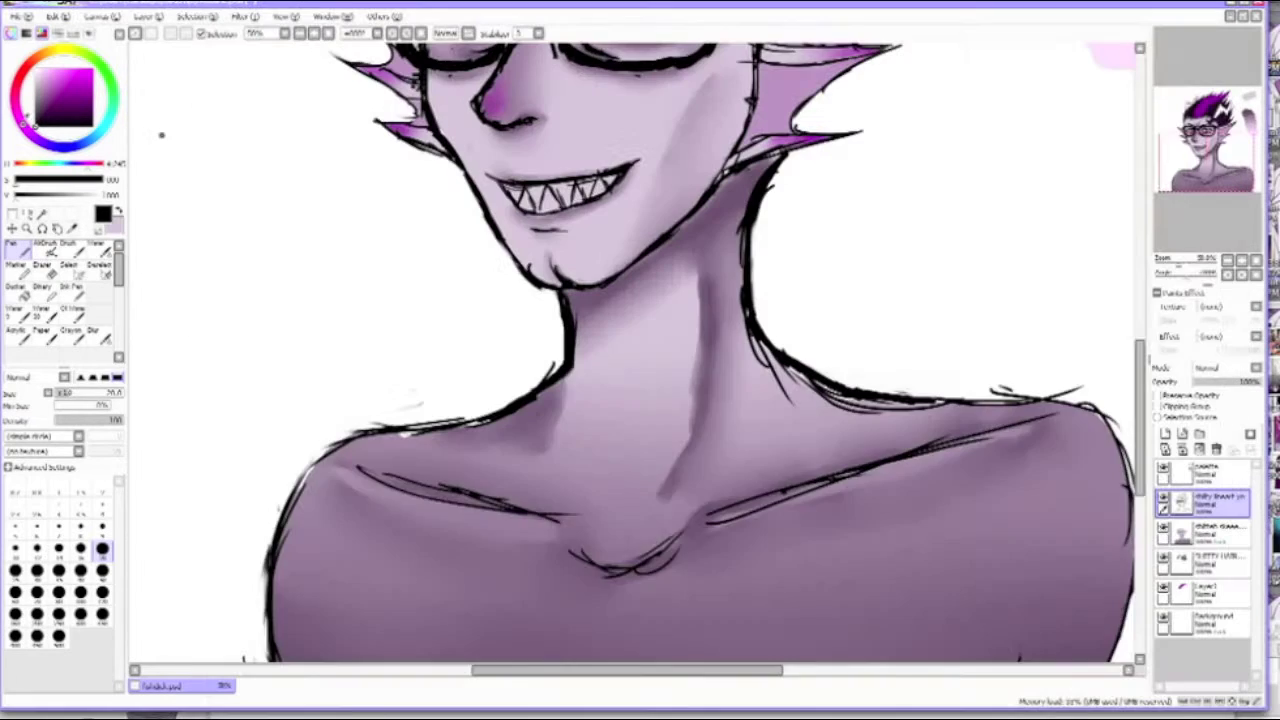
Lighten the line below the mouth with the Eraser on the lineart layer and blur the neck shading on the skin layer.
key(e)
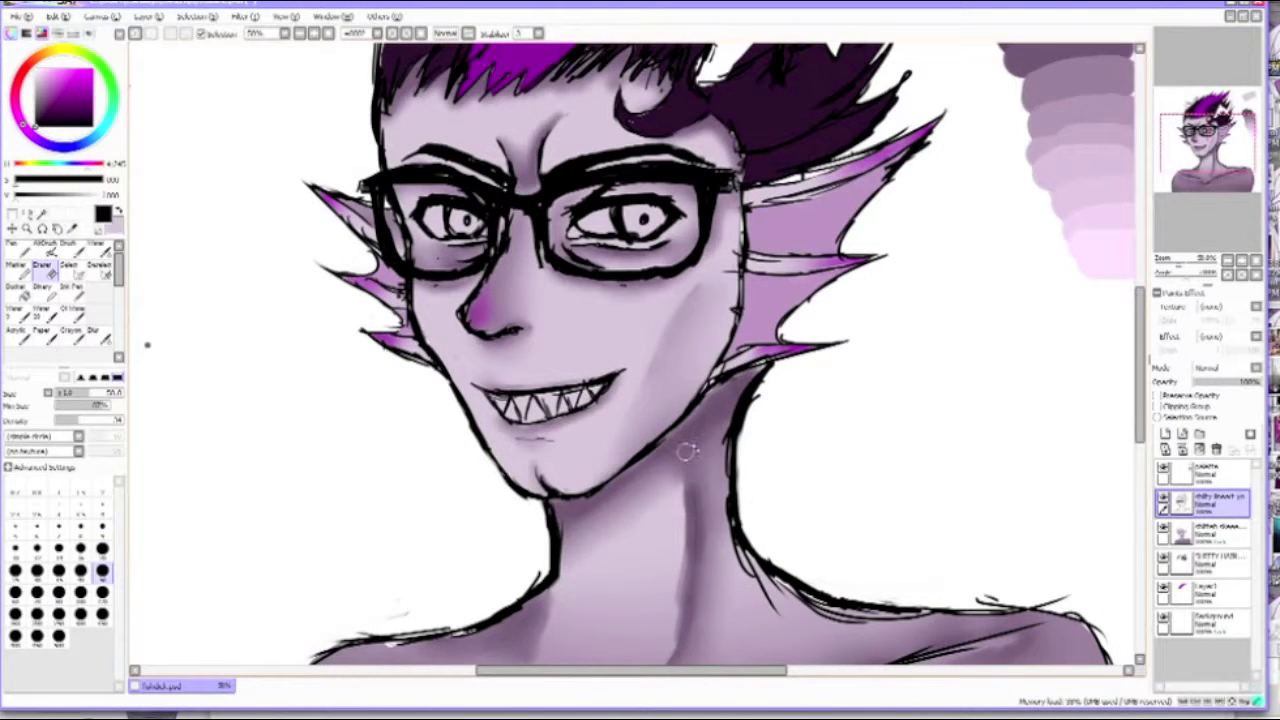
scroll(686, 452, down, 5)
scroll(686, 452, up, 5)
click(1205, 530)
click(98, 332)
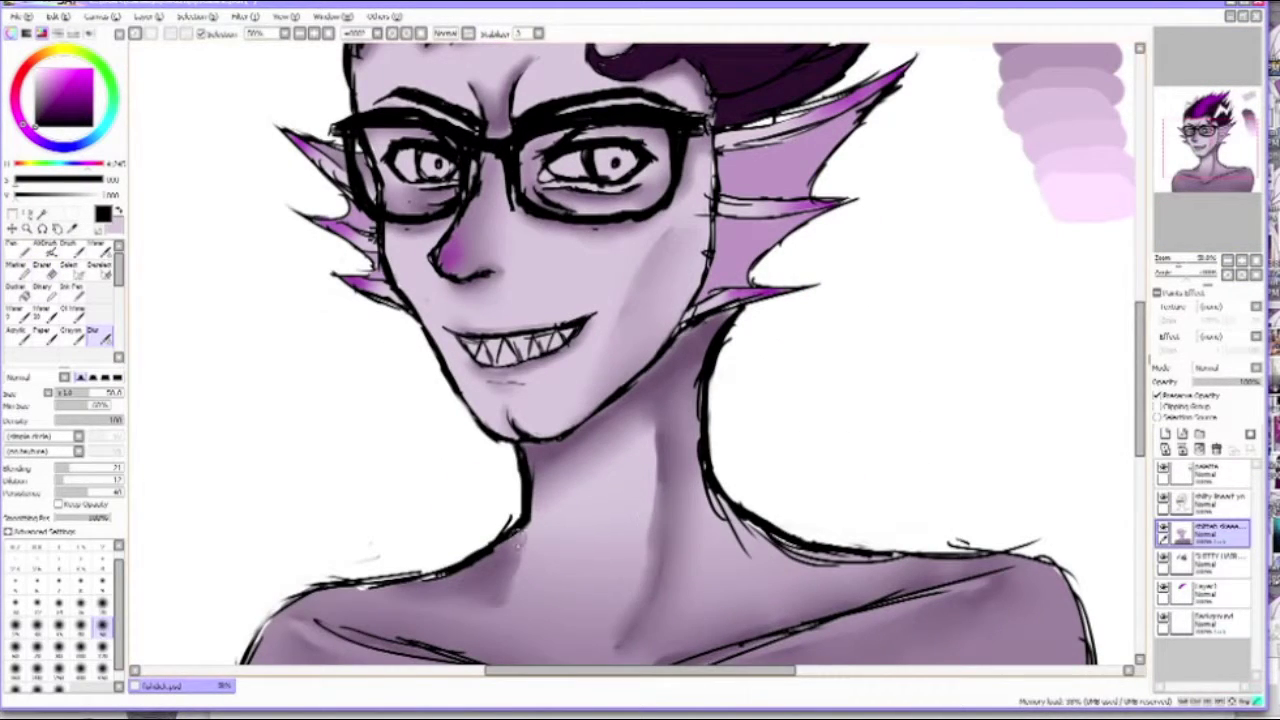
scroll(640, 360, down, 2)
scroll(640, 360, up, 2)
Replace the sketched collarbone lines with muted purple shading on the skin layer, blurring it across the collarbones and shoulder.
key(b)
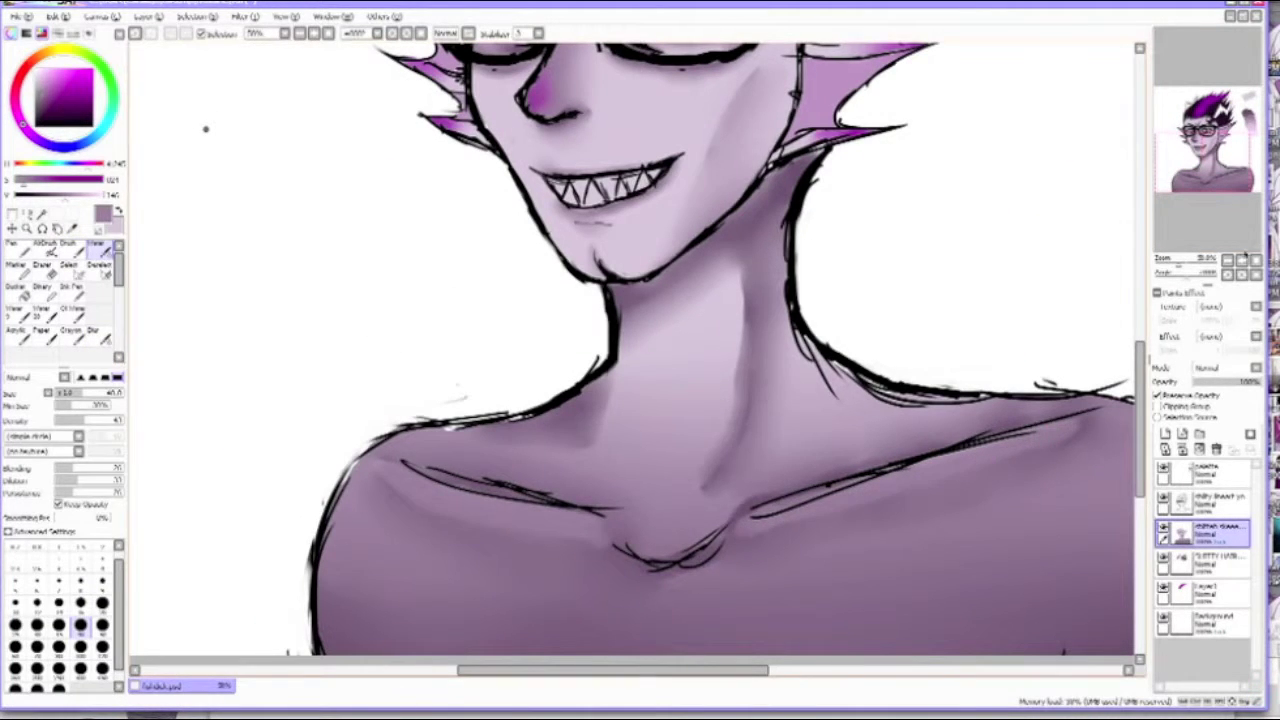
scroll(1127, 249, down, 3)
click(98, 332)
mouse_move(520, 415)
mouse_down()
mouse_move(690, 450)
mouse_move(860, 390)
mouse_up()
scroll(640, 400, up, 3)
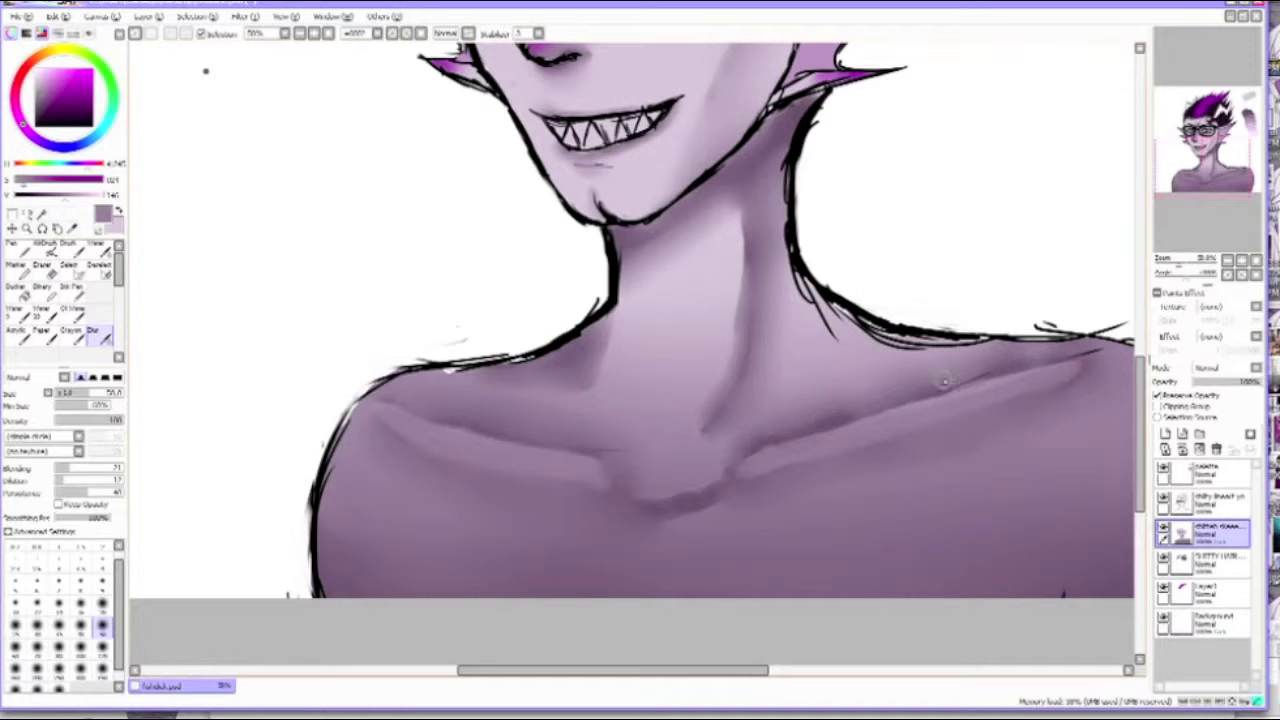
drag(368, 440, 308, 495)
key(])
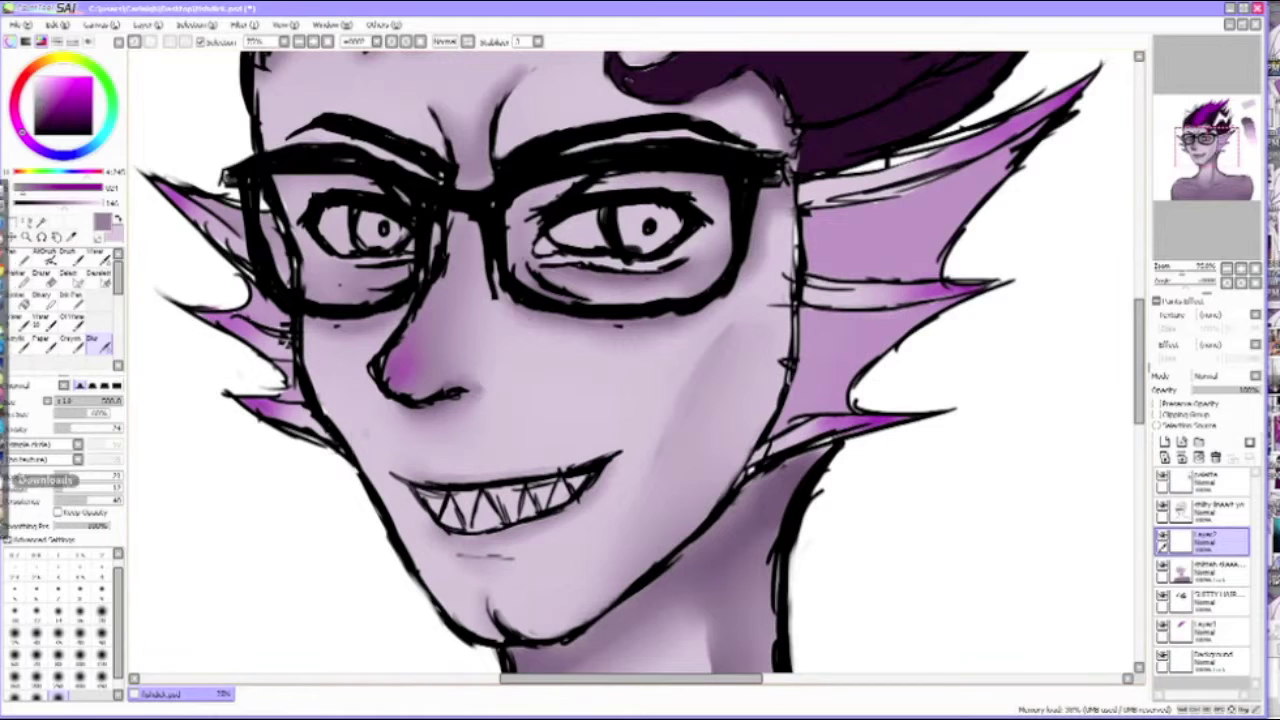
Open the reference image eridan.png and fill both eyes of the portrait with the yellow sampled from it.
click(20, 24)
mouse_move(60, 78)
click(250, 171)
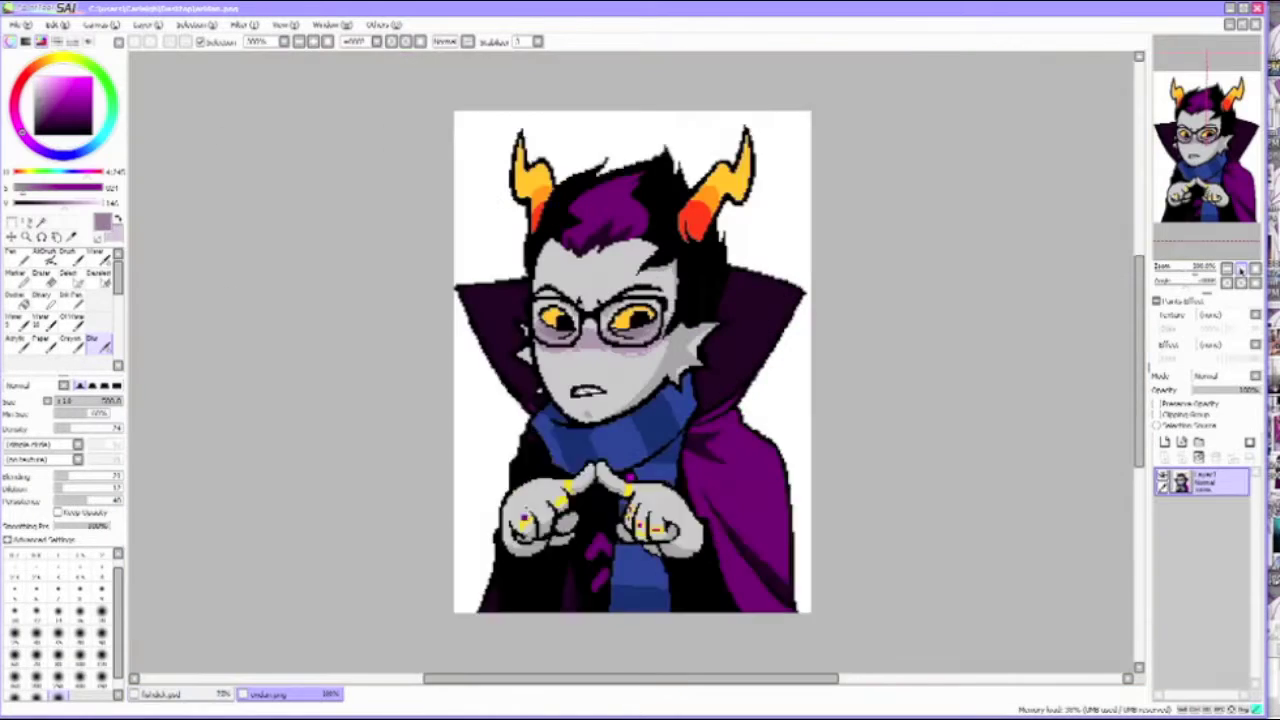
scroll(527, 229, up, 3)
click(180, 693)
click(255, 693)
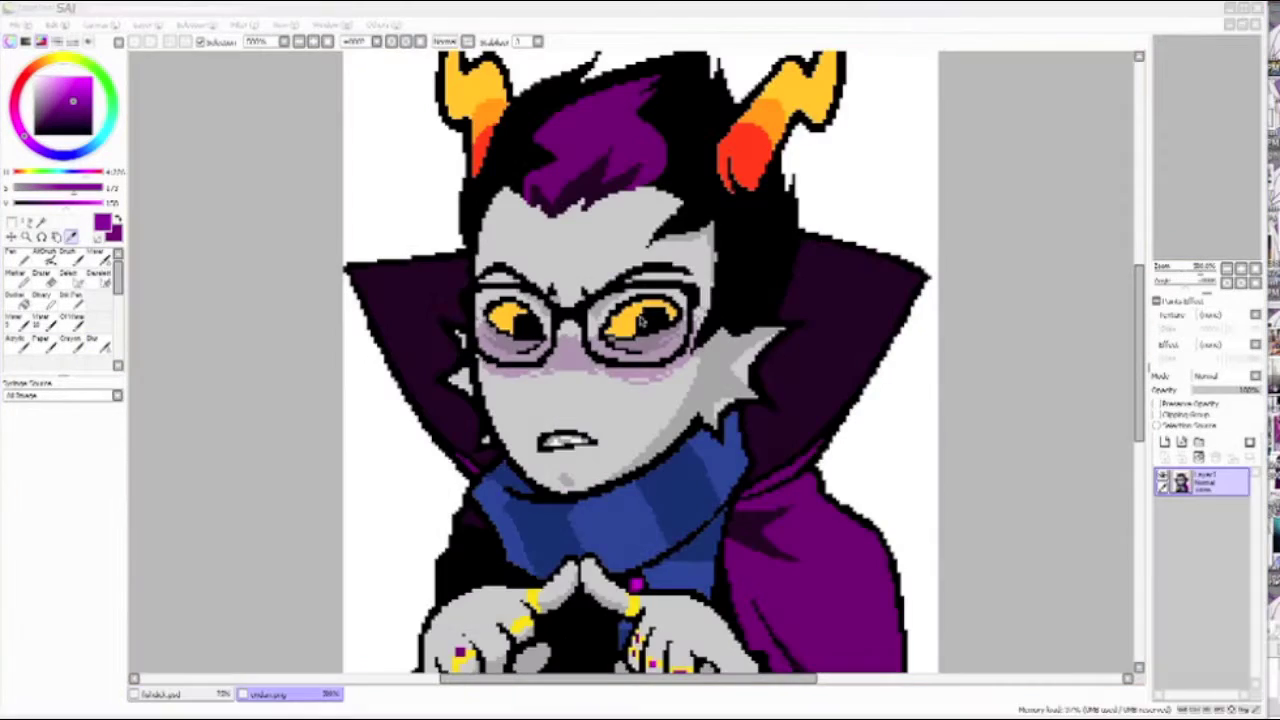
click(180, 693)
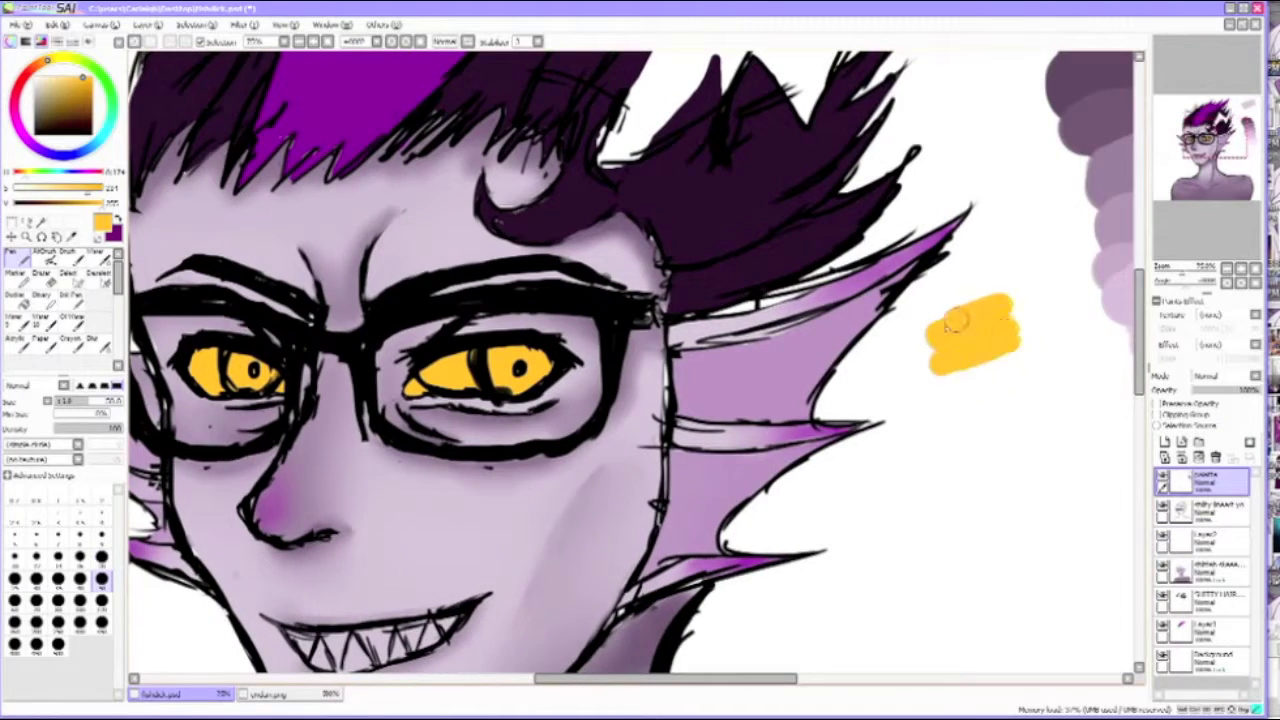
Sample orange from the reference image and paint a ramp of orange and peach swatches around the yellow one on the palette layer.
click(255, 693)
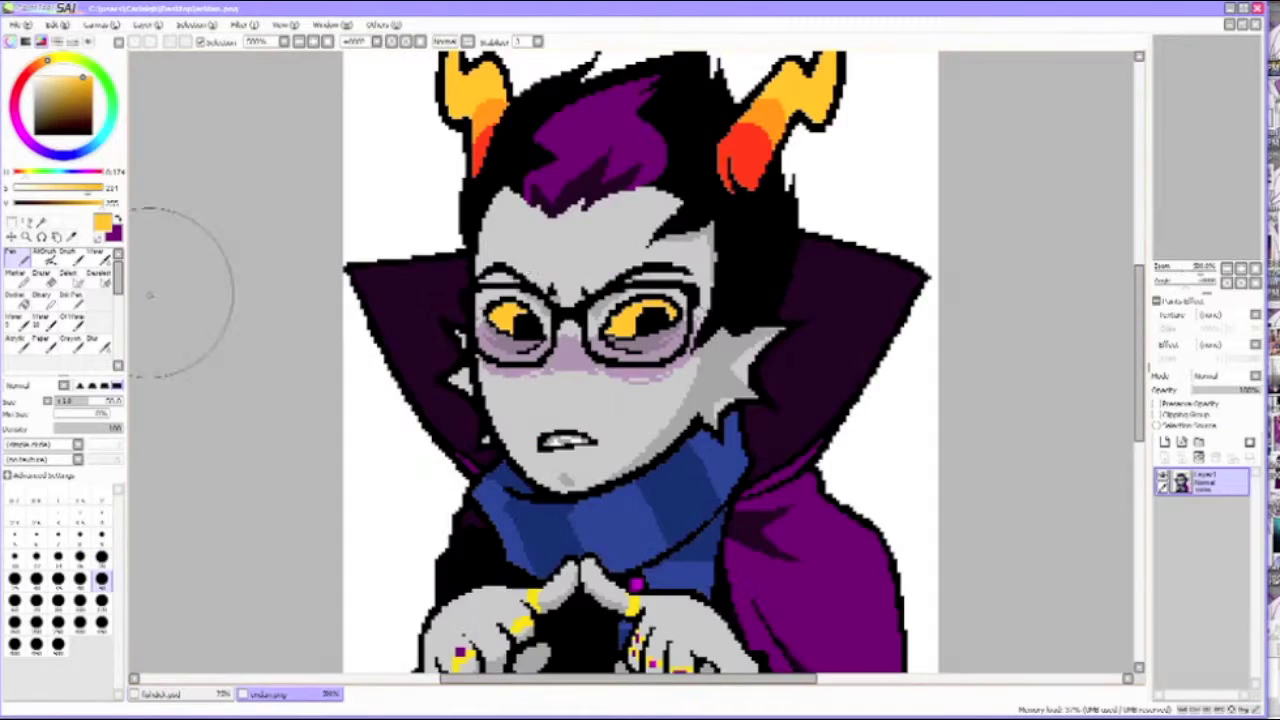
click(180, 693)
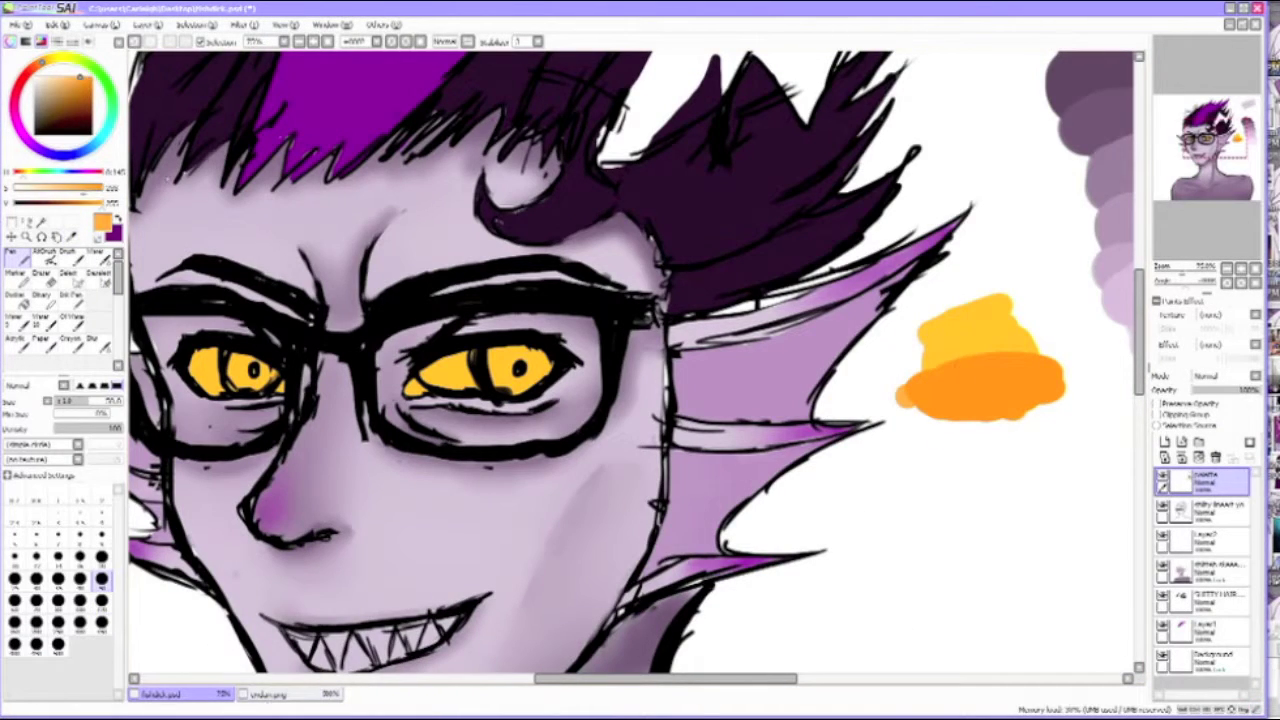
drag(920, 360, 1040, 375)
drag(950, 385, 1020, 390)
drag(1015, 330, 1060, 355)
drag(910, 320, 1010, 280)
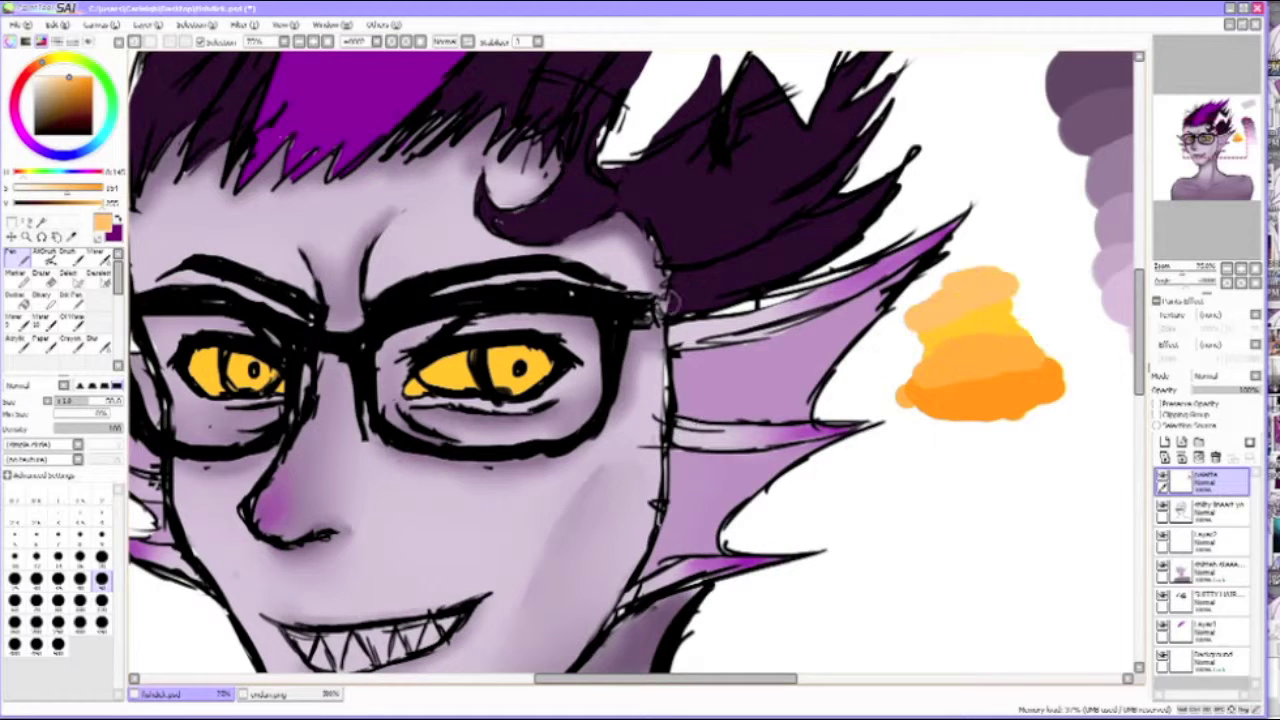
drag(935, 290, 1005, 255)
Touch up the lower edge of the dark purple hair above the ear fin on the hair layer.
key(x)
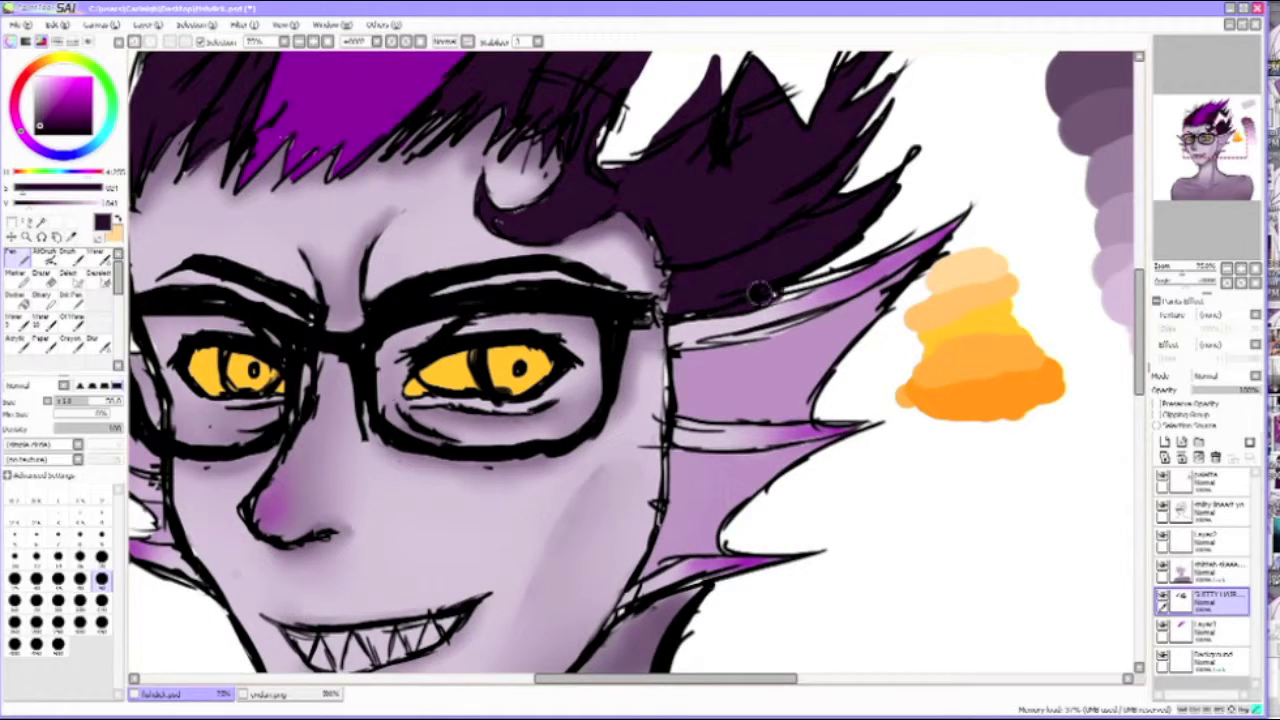
key(e)
scroll(760, 292, down, 2)
scroll(760, 292, up, 3)
Rename the eye colour layer and clean up the eye lines on the lineart layer with the Eraser at size 14.
click(1205, 540)
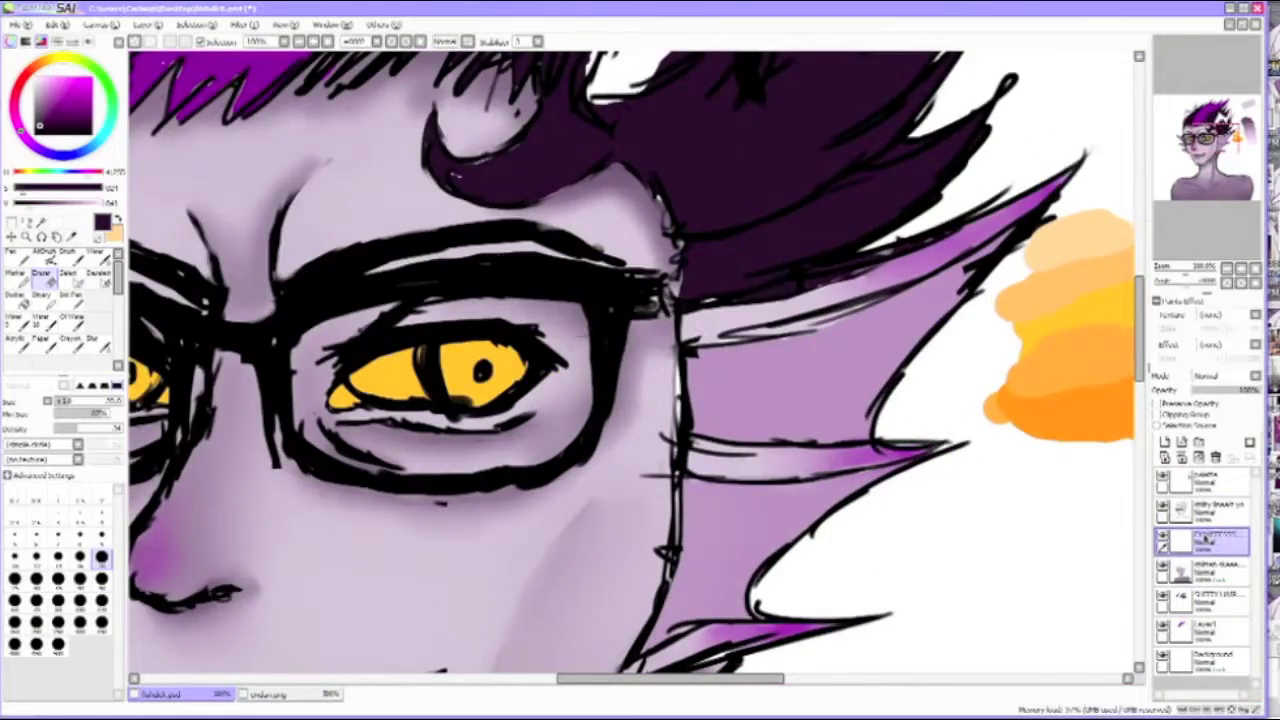
click(1208, 510)
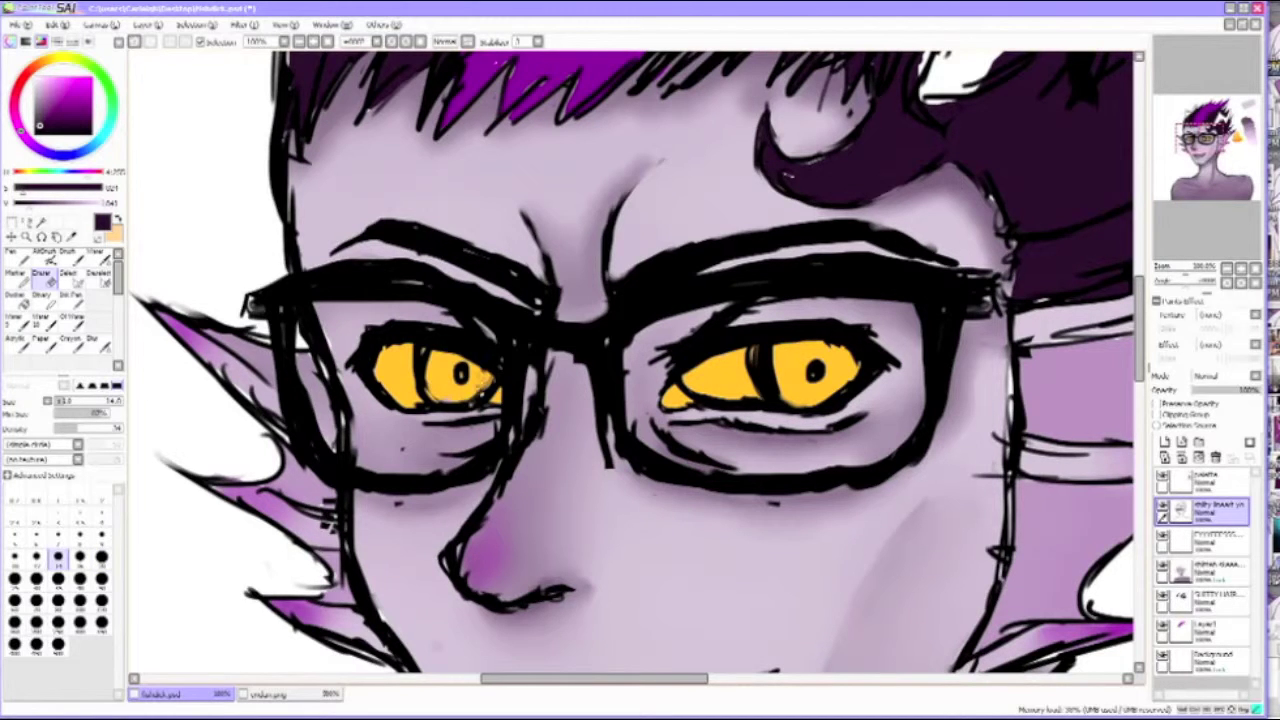
click(1208, 545)
Extend the orange swatches on the palette layer downward with two brown shades.
key(n)
key(x)
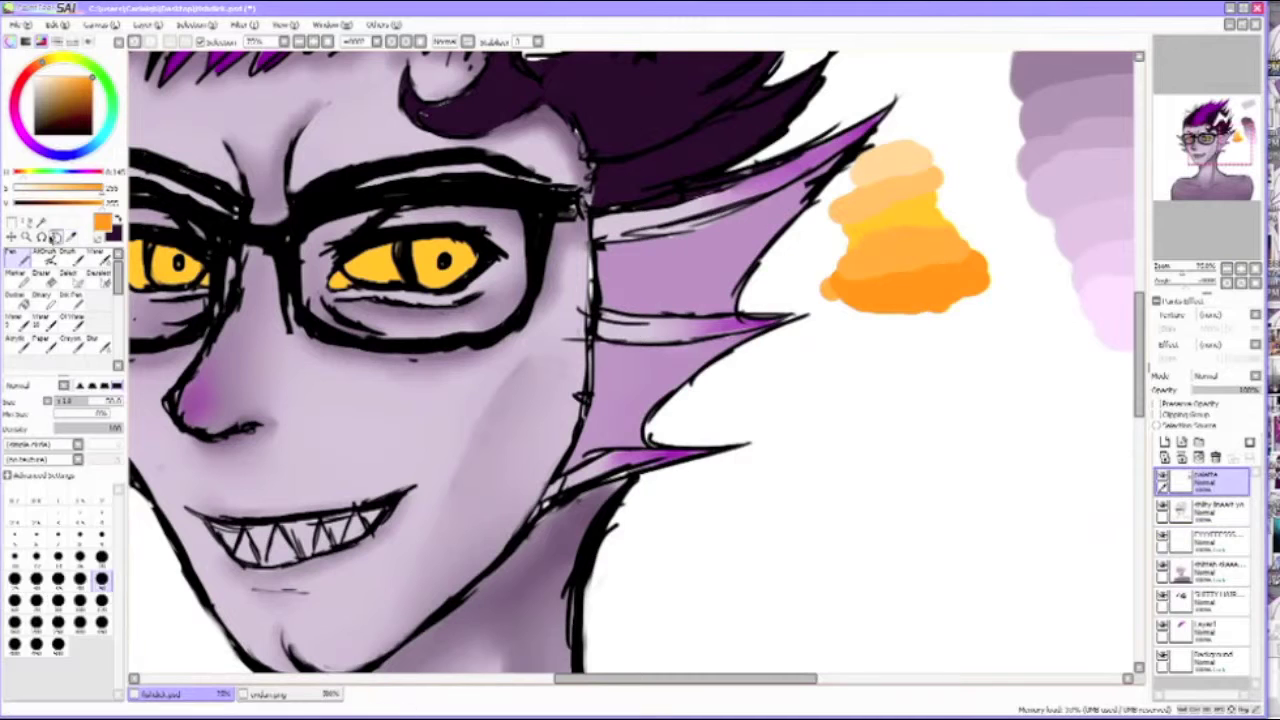
drag(845, 300, 975, 320)
drag(860, 330, 985, 345)
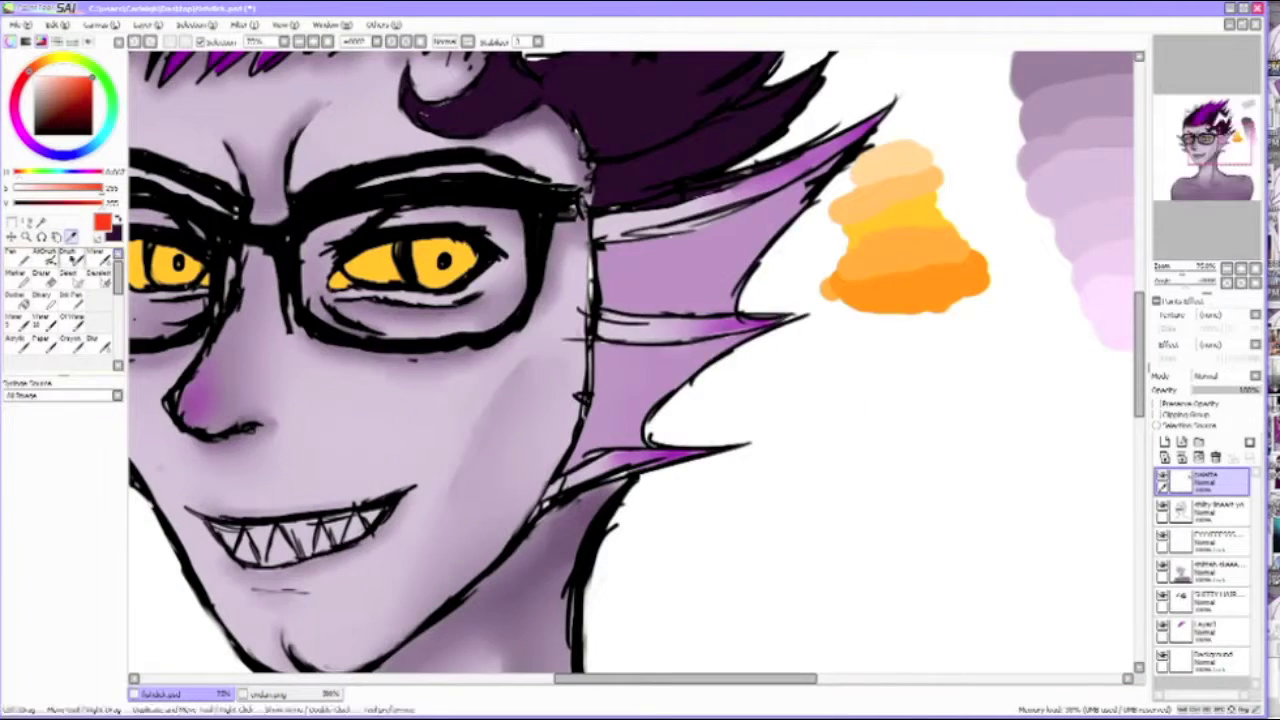
drag(955, 325, 878, 345)
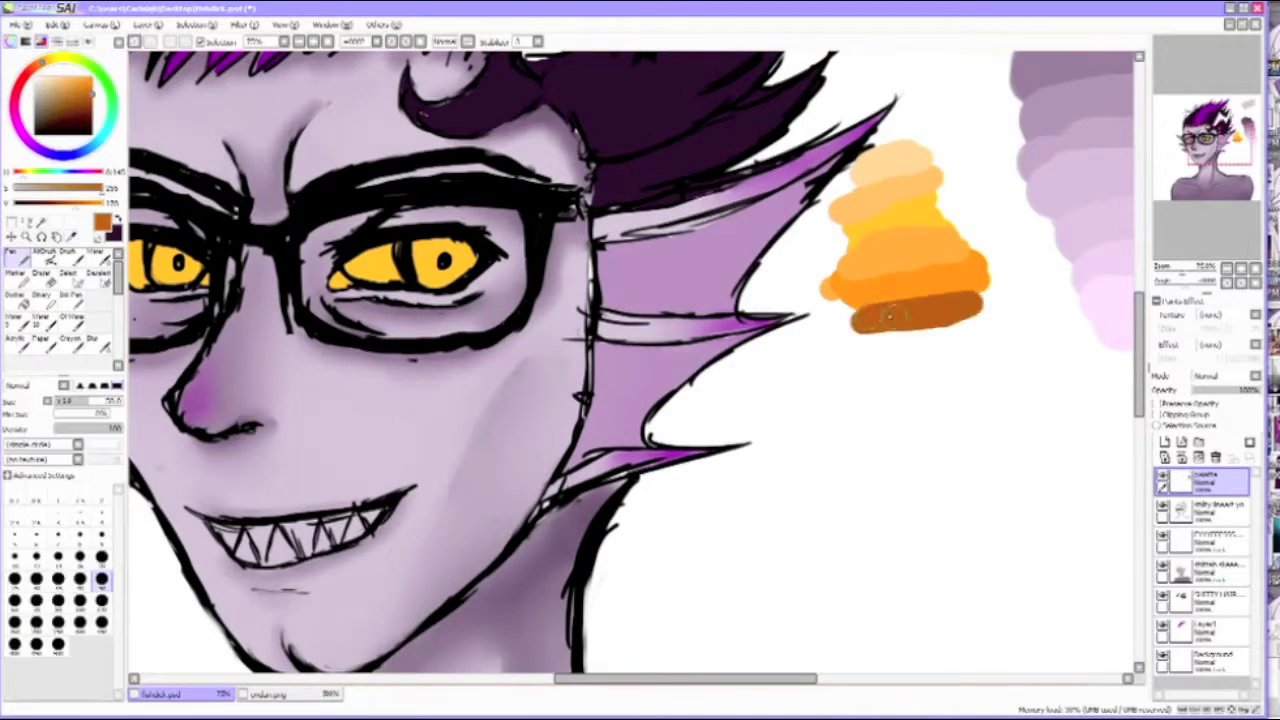
drag(850, 300, 985, 320)
drag(865, 340, 1010, 345)
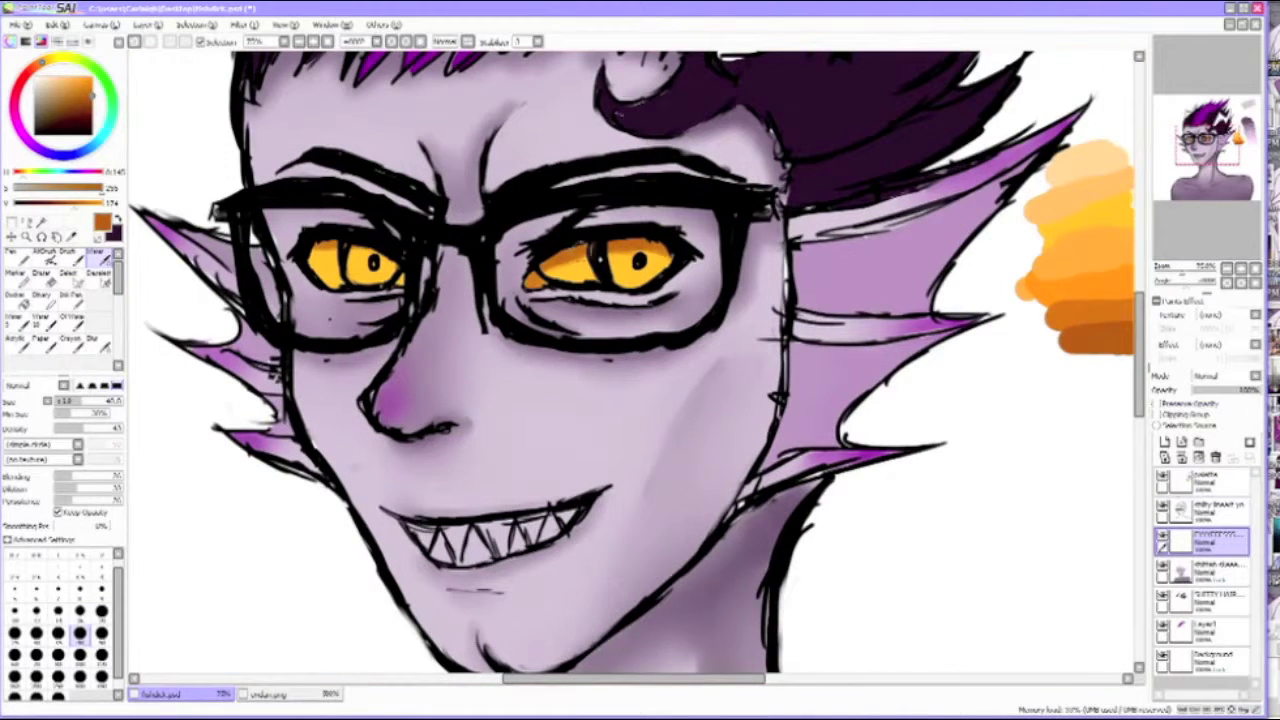
Shade the yellow eyes with orange and brown on the eye layer and blur the shading smooth.
click(97, 342)
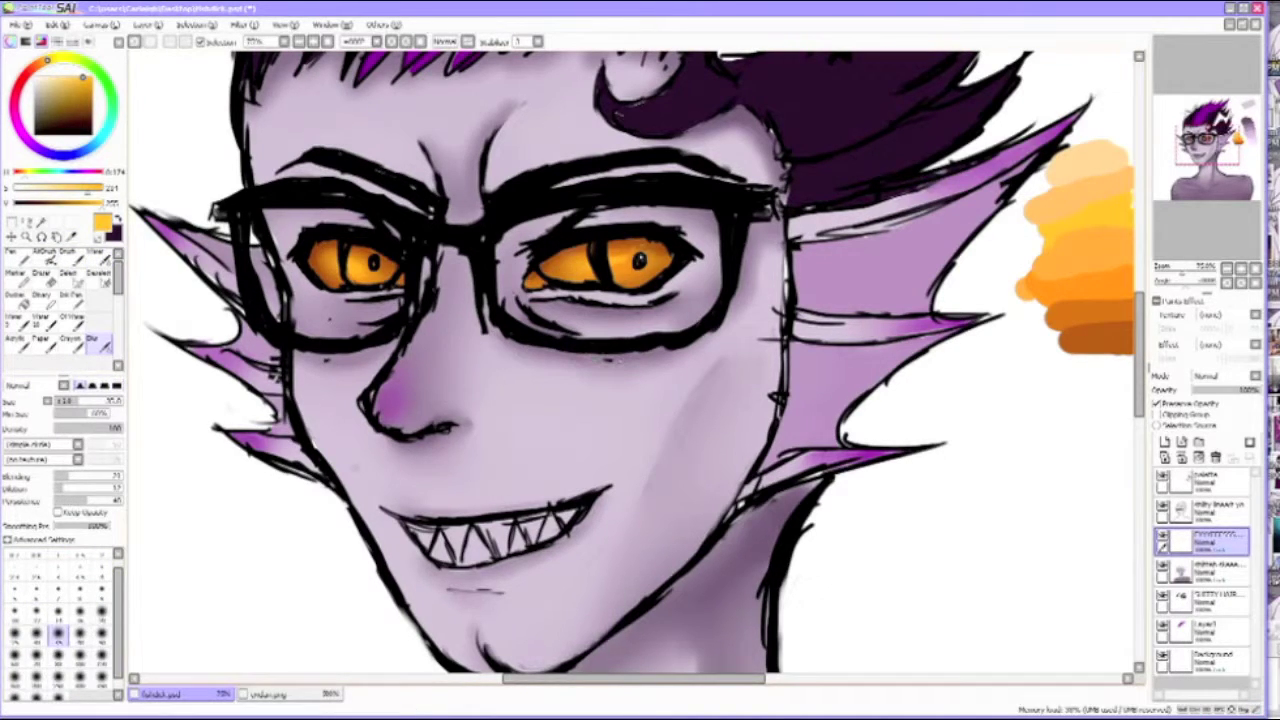
click(1257, 268)
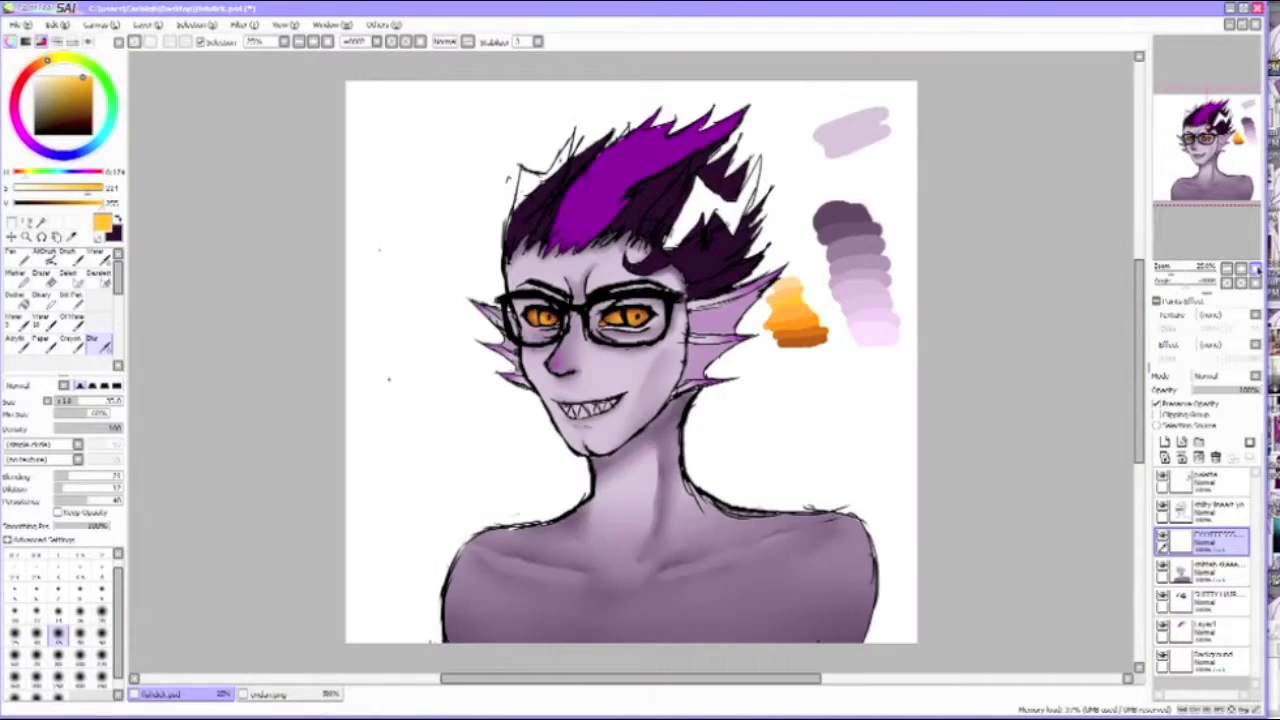
click(1241, 268)
click(1241, 268)
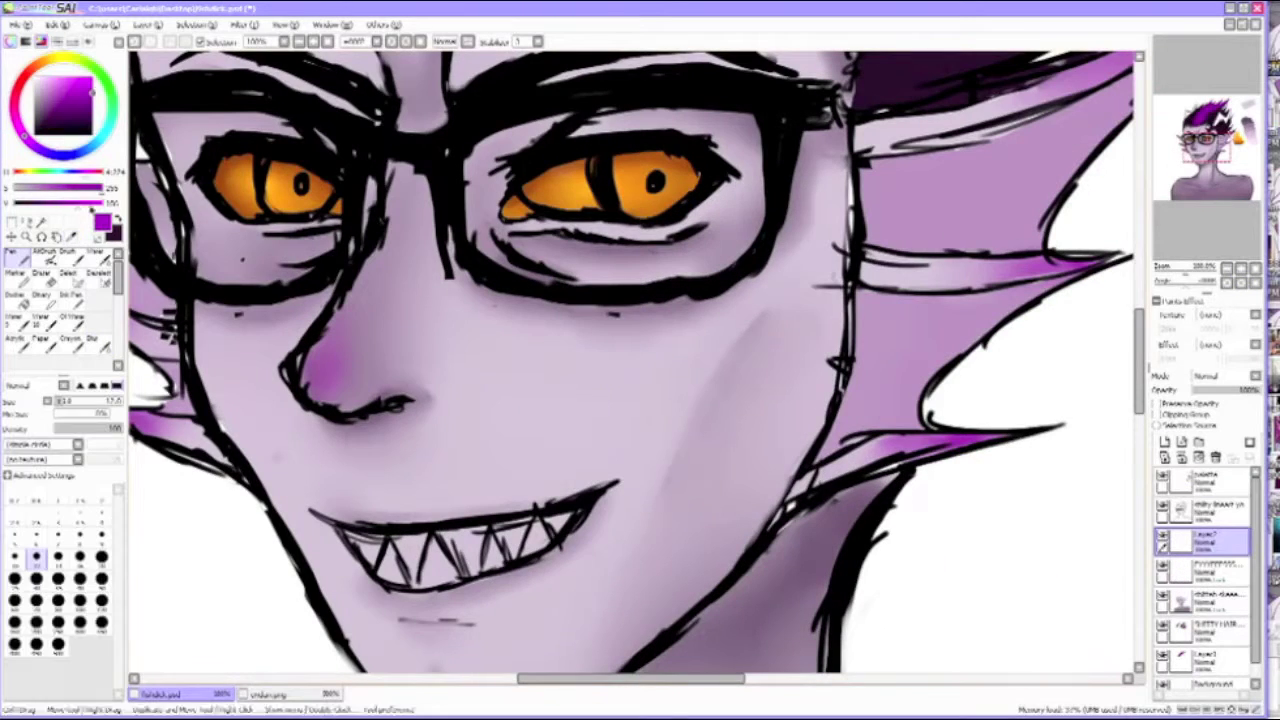
Paint both irises bright purple on a new layer and shade them with a darker purple.
mouse_move(618, 156)
mouse_down()
mouse_move(622, 186)
mouse_move(690, 195)
mouse_up()
drag(275, 180, 316, 186)
key(b)
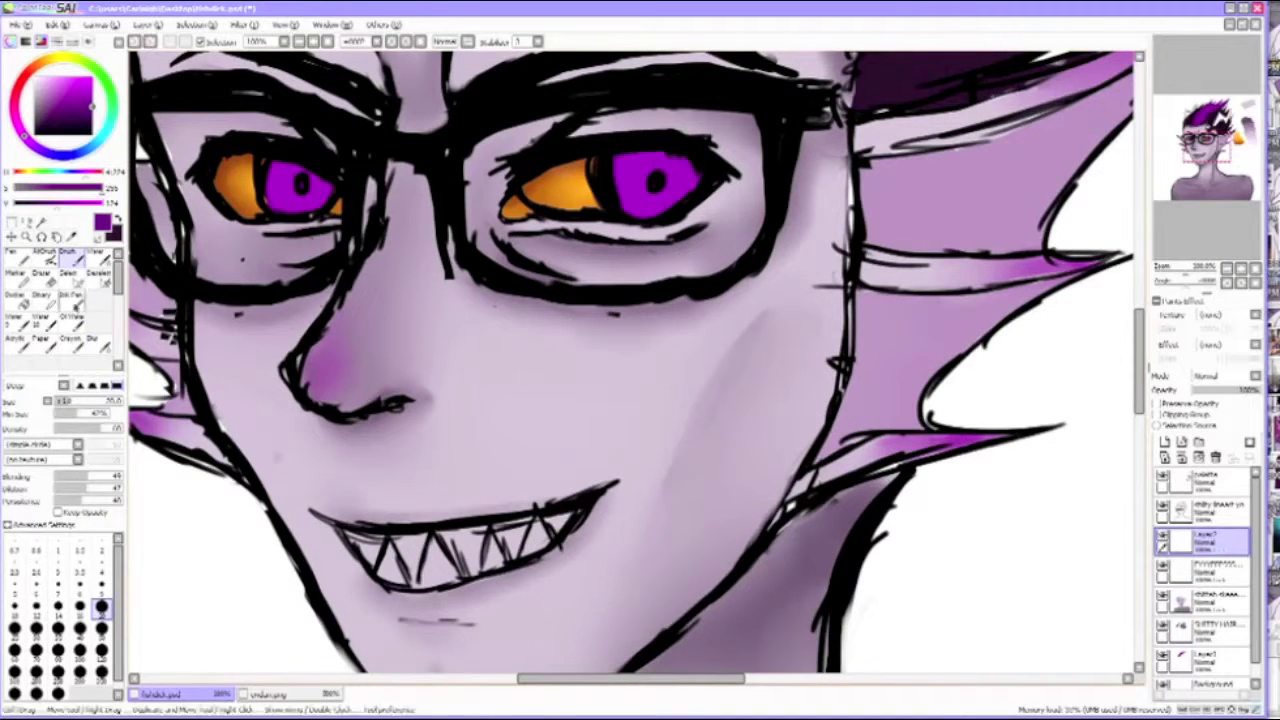
key(c)
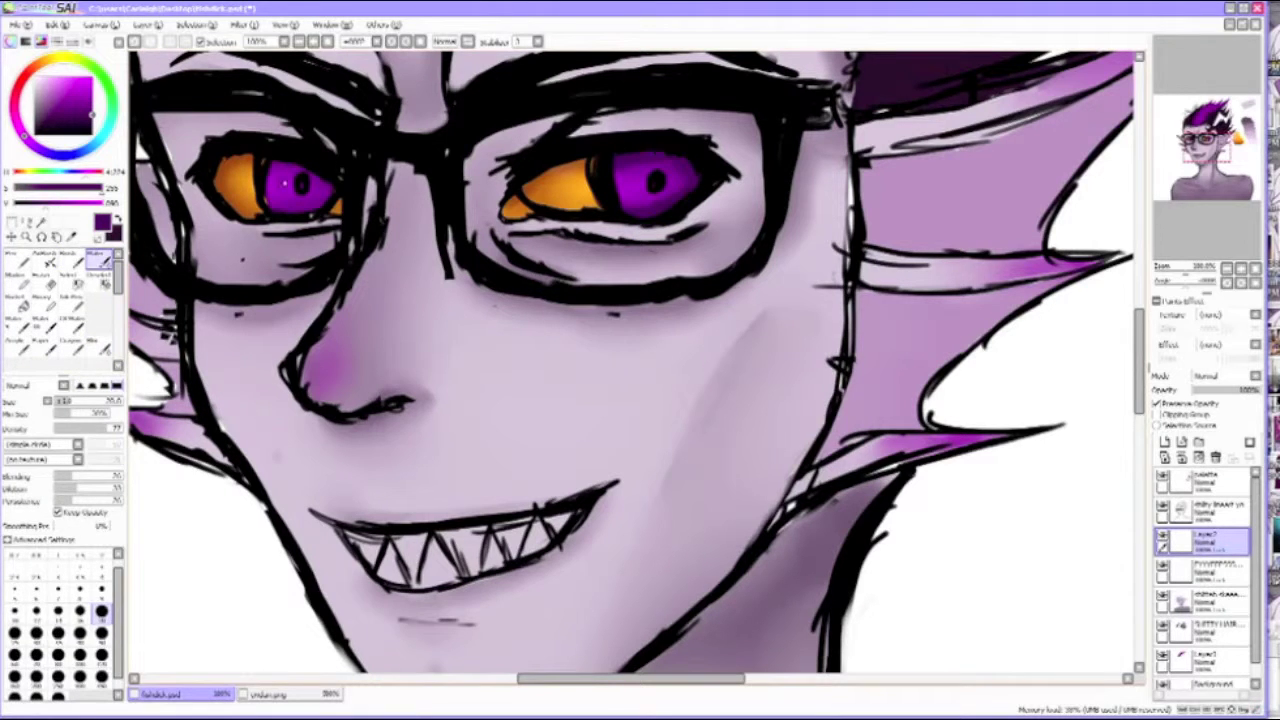
Fill the teeth with cream on a new layer, shade them in grey-beige, and blend the shadows.
key(b)
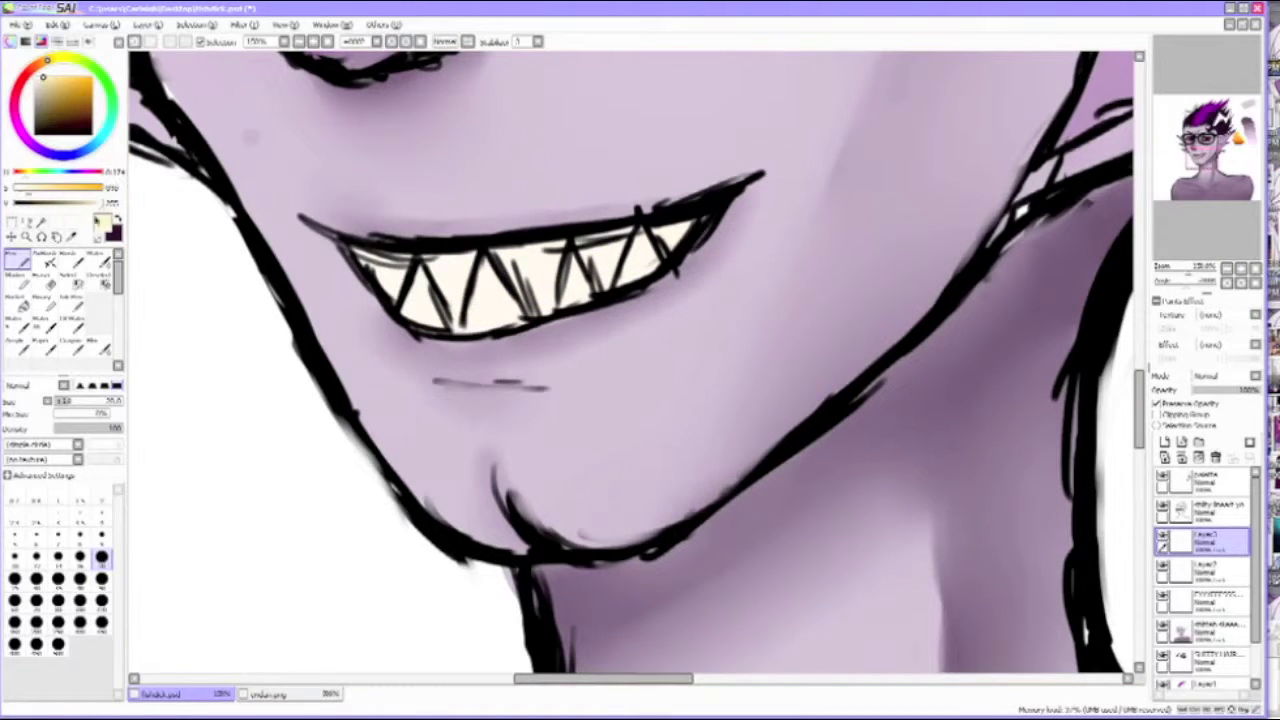
key(b)
drag(414, 265, 406, 312)
drag(480, 262, 464, 328)
drag(576, 258, 562, 305)
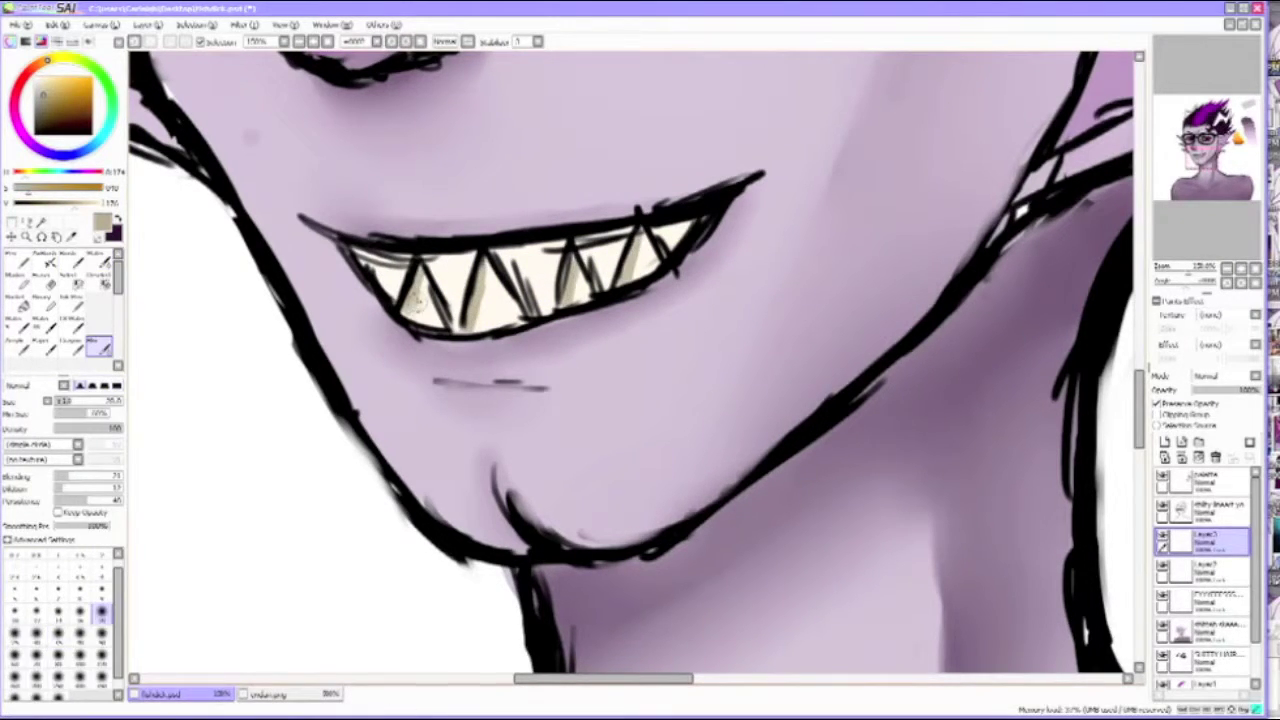
key(c)
drag(360, 258, 645, 234)
key(b)
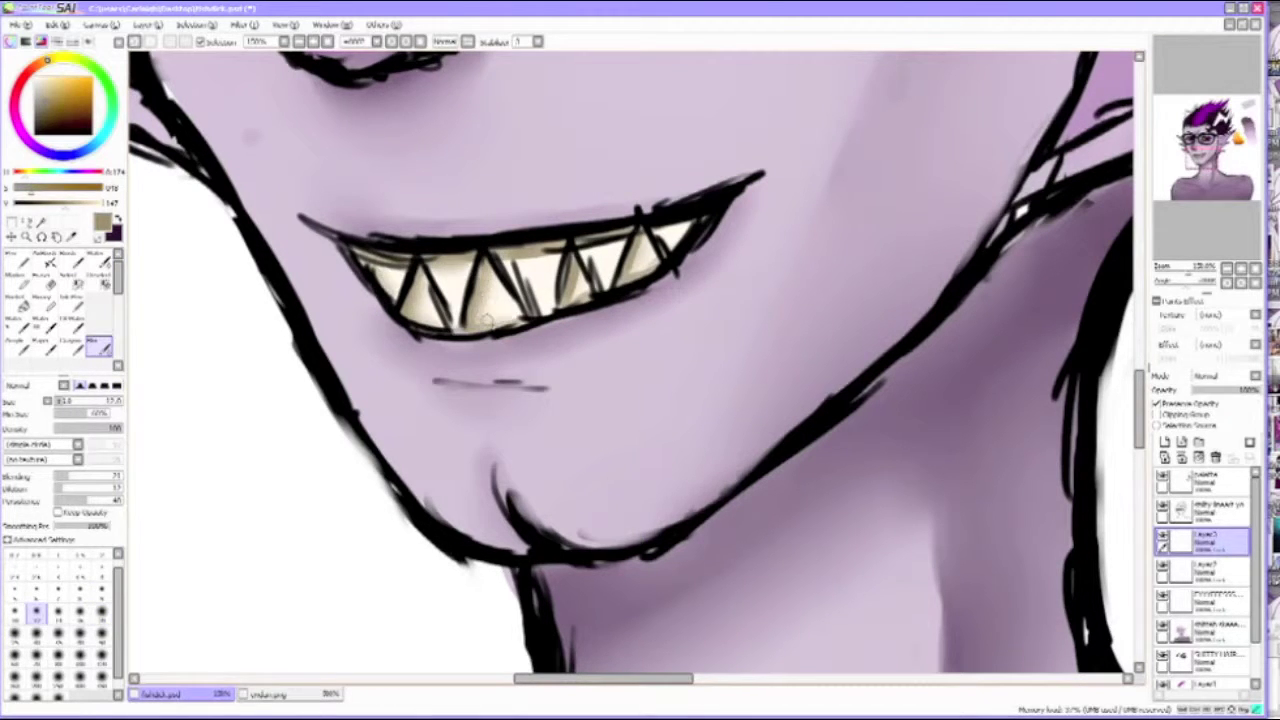
Paint light lavender highlights along both collarbones on the skin layer and soften their edges.
scroll(643, 258, down, 5)
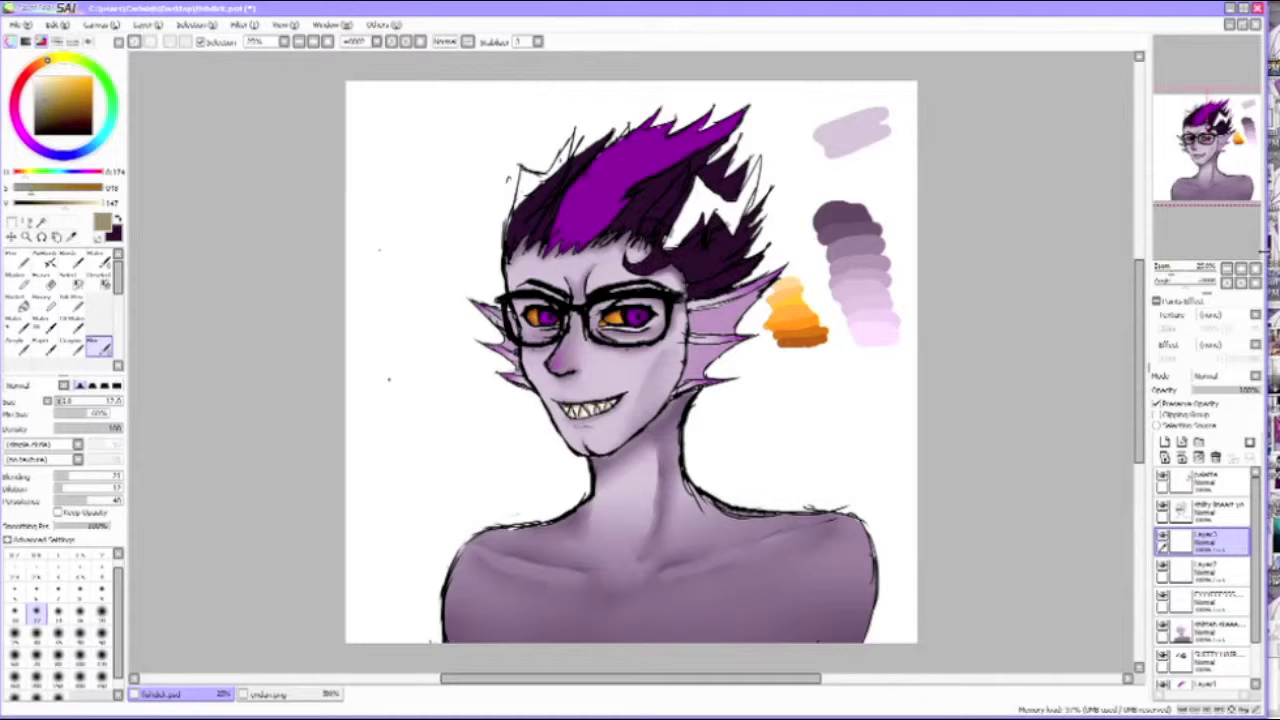
scroll(580, 330, up, 4)
scroll(650, 560, down, 2)
key(c)
mouse_move(770, 370)
mouse_down()
mouse_move(614, 343)
mouse_move(651, 343)
mouse_move(250, 478)
mouse_up()
mouse_move(680, 492)
mouse_down()
mouse_move(923, 429)
mouse_move(690, 490)
mouse_up()
key(v)
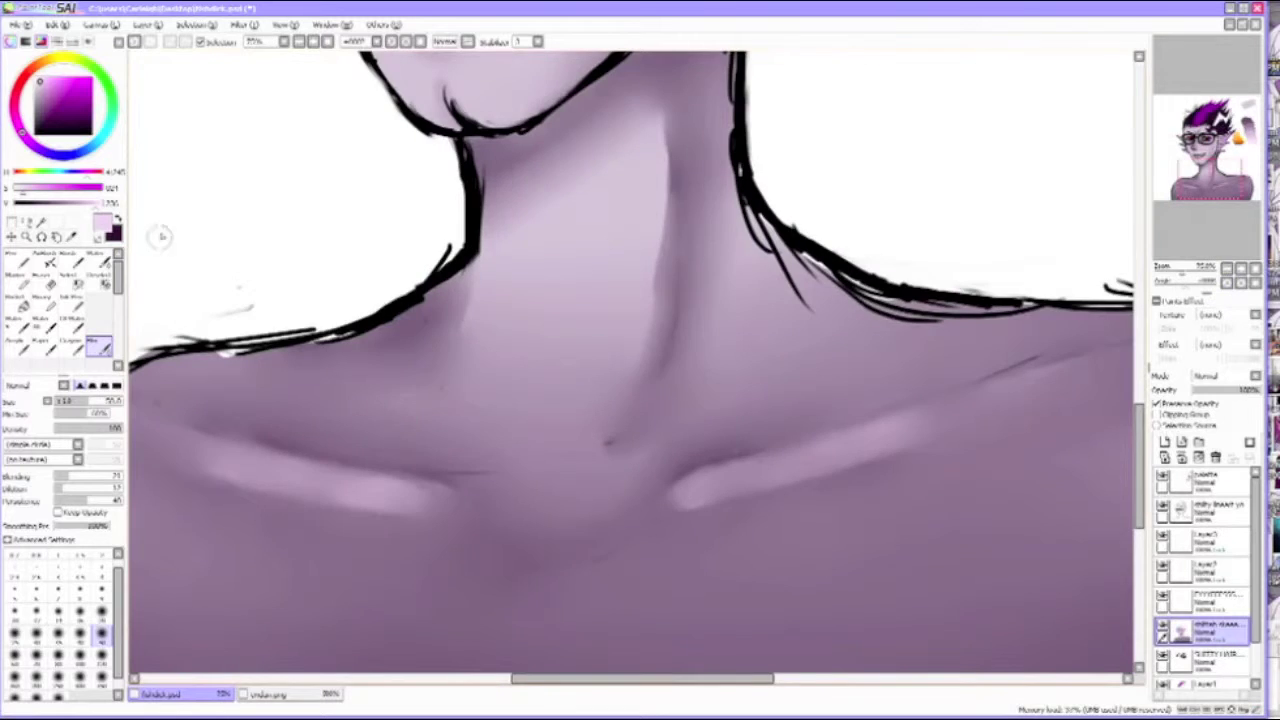
Shade above the collarbones, the throat hollow and the neck with darker grey-purple, and blend the shadows.
scroll(620, 400, down, 3)
scroll(620, 400, up, 3)
mouse_move(640, 535)
mouse_down()
mouse_move(590, 520)
mouse_move(622, 535)
mouse_move(635, 513)
mouse_up()
drag(740, 447, 950, 378)
mouse_move(270, 382)
mouse_down()
mouse_move(466, 423)
mouse_move(323, 380)
mouse_move(530, 440)
mouse_up()
mouse_move(740, 445)
mouse_down()
mouse_move(835, 403)
mouse_move(1125, 320)
mouse_move(797, 349)
mouse_up()
mouse_move(512, 100)
mouse_down()
mouse_move(490, 390)
mouse_move(514, 220)
mouse_move(510, 280)
mouse_move(692, 295)
mouse_up()
mouse_move(715, 225)
mouse_down()
mouse_move(655, 420)
mouse_move(700, 190)
mouse_move(450, 470)
mouse_move(700, 200)
mouse_move(708, 483)
mouse_up()
key(minus)
drag(642, 458, 645, 540)
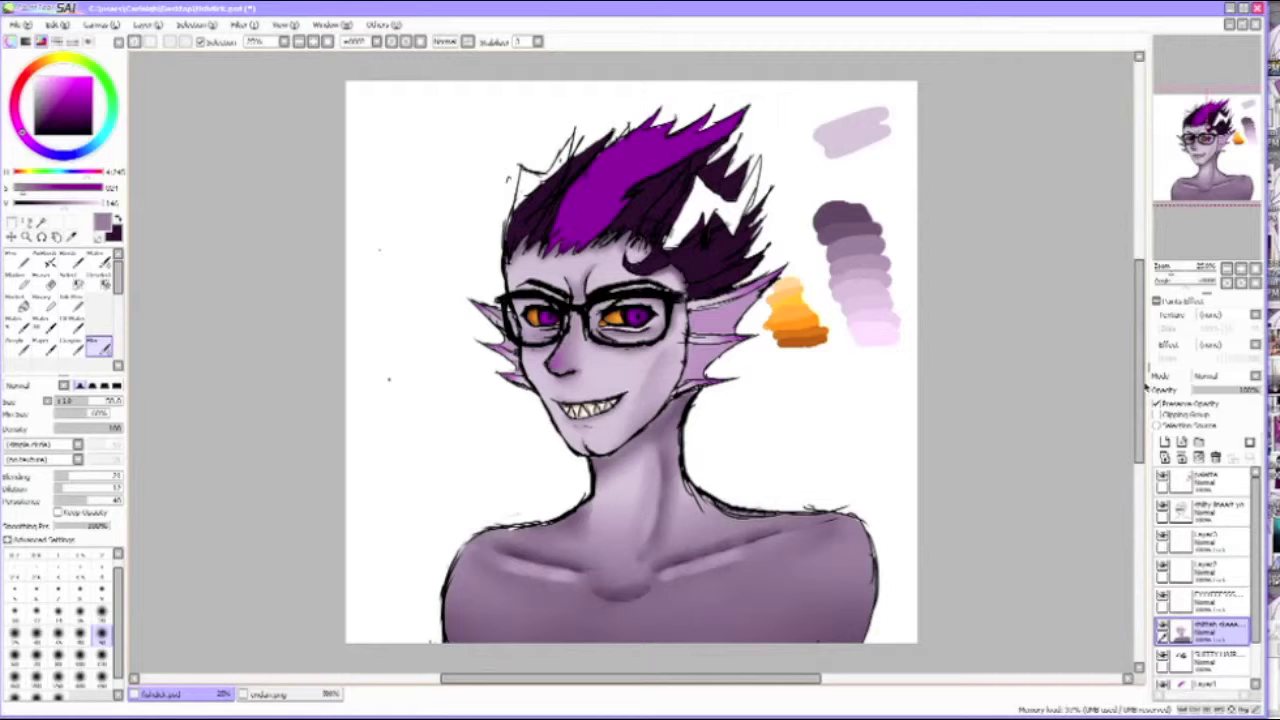
Add thin pale pink highlights along the collarbones and blend them into the skin.
key(plus)
scroll(640, 360, down, 5)
drag(646, 340, 634, 394)
drag(990, 378, 676, 470)
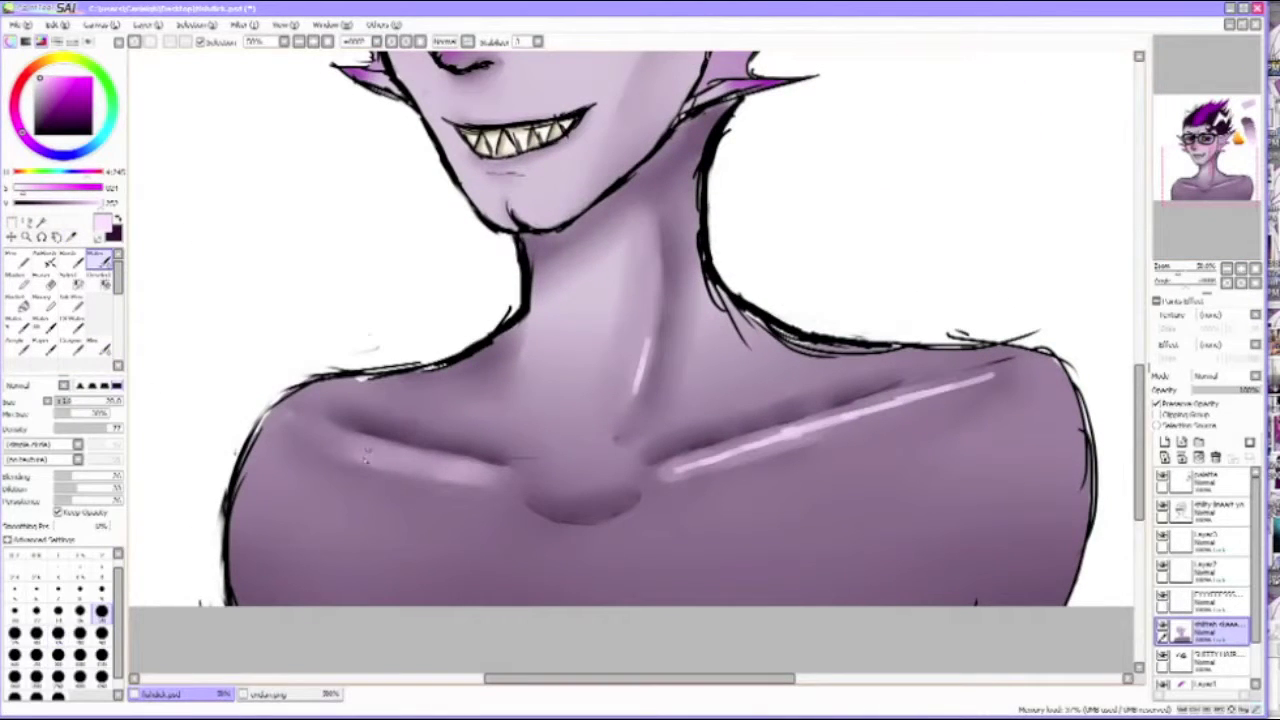
key(b)
key(ctrl+z)
key(ctrl+z)
Paint a pale pink highlight down the neck tendon and blend it with the surrounding neck shading.
drag(659, 256, 636, 376)
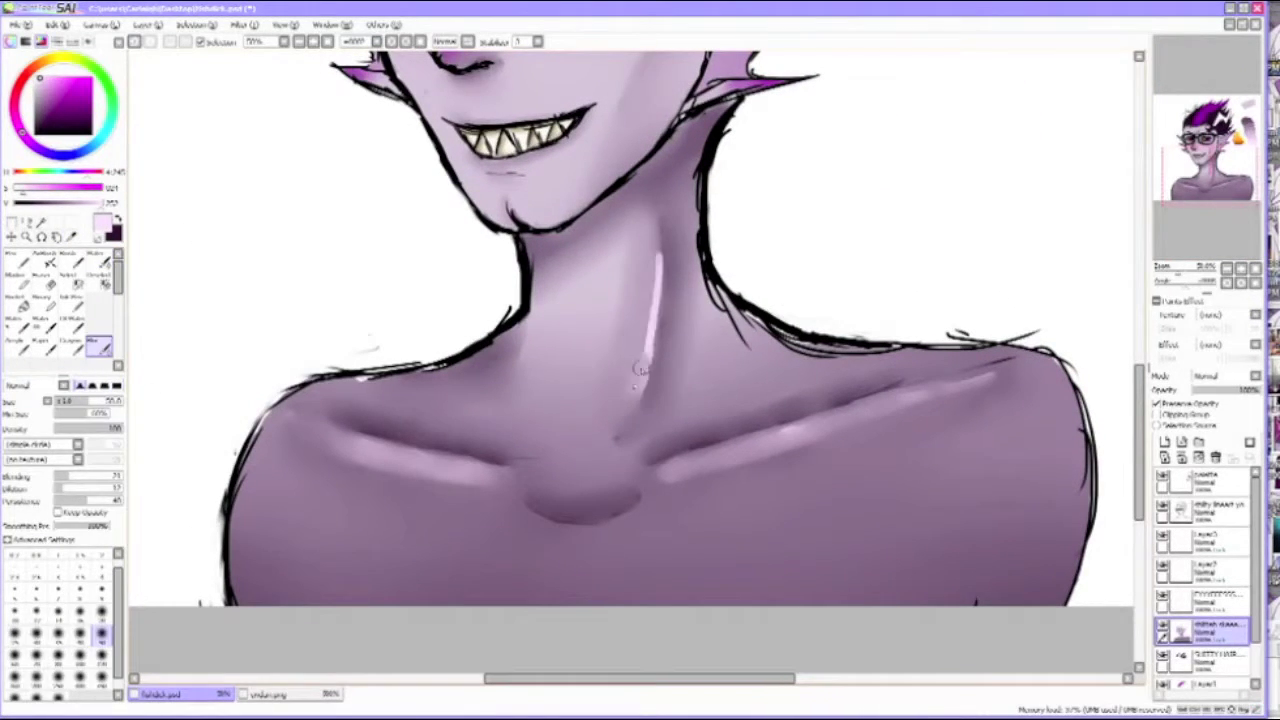
key(minus)
key(plus)
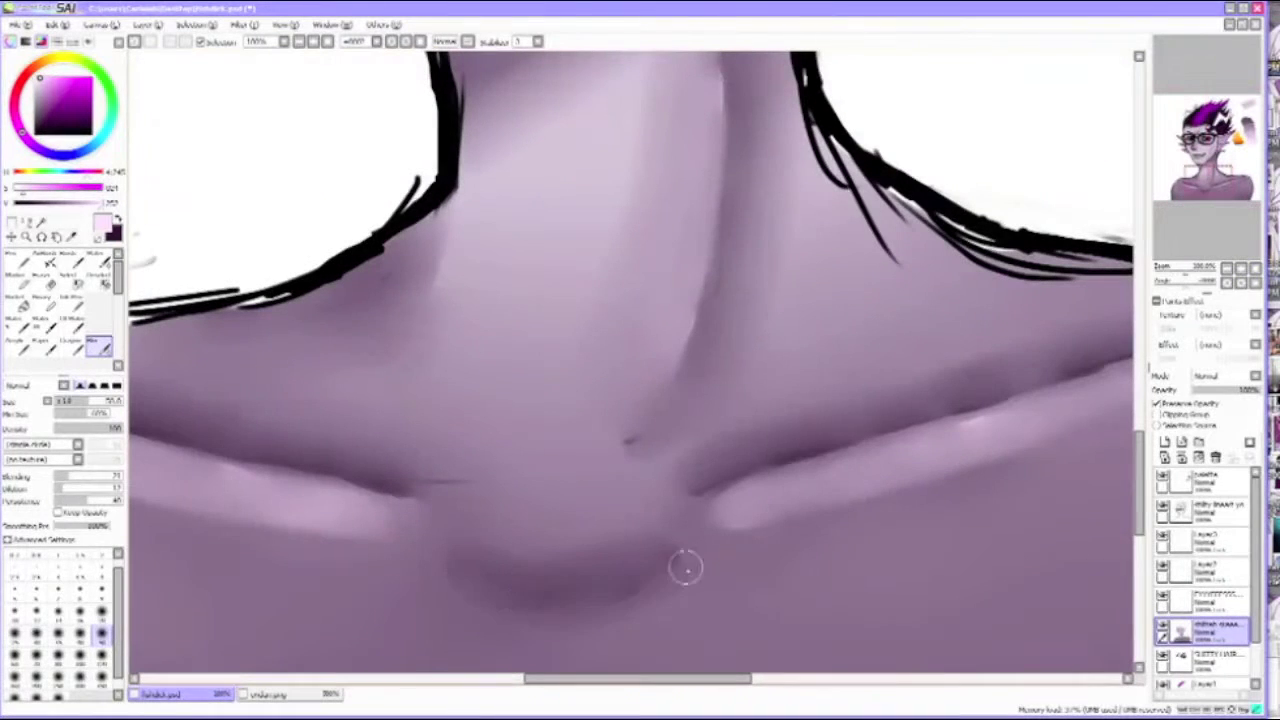
scroll(393, 468, down, 2)
scroll(990, 296, right, 2)
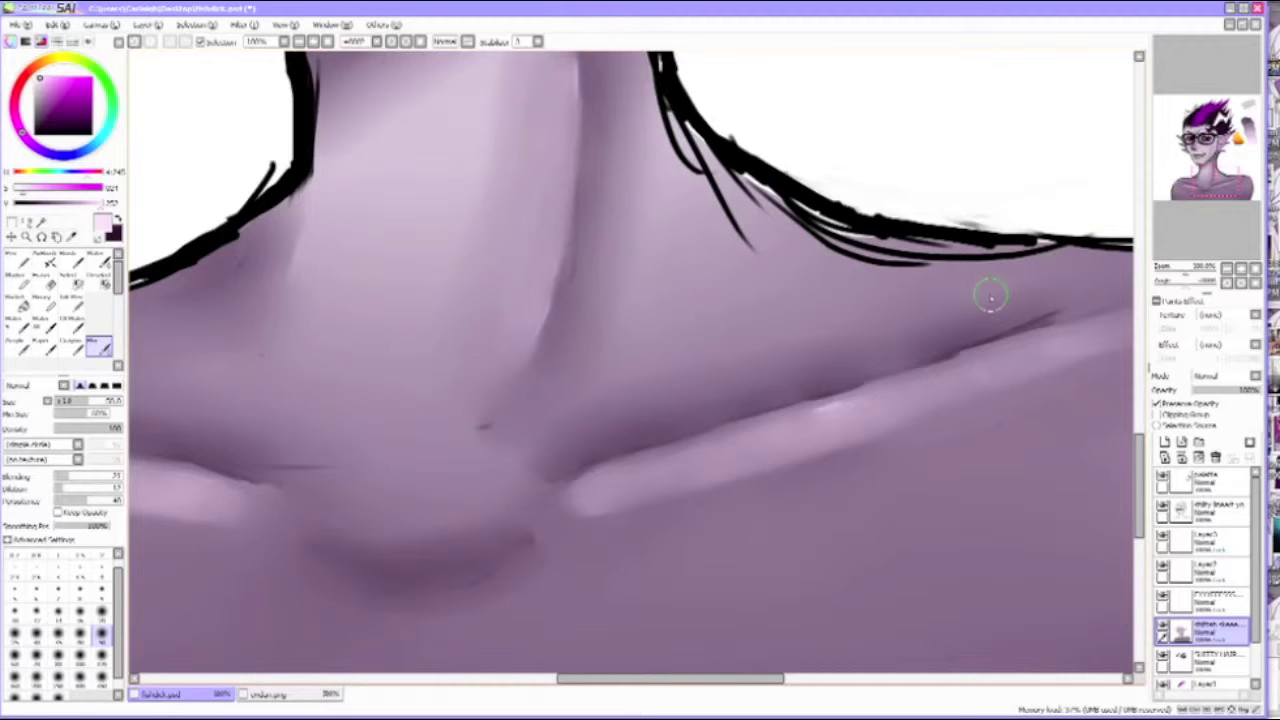
key(minus)
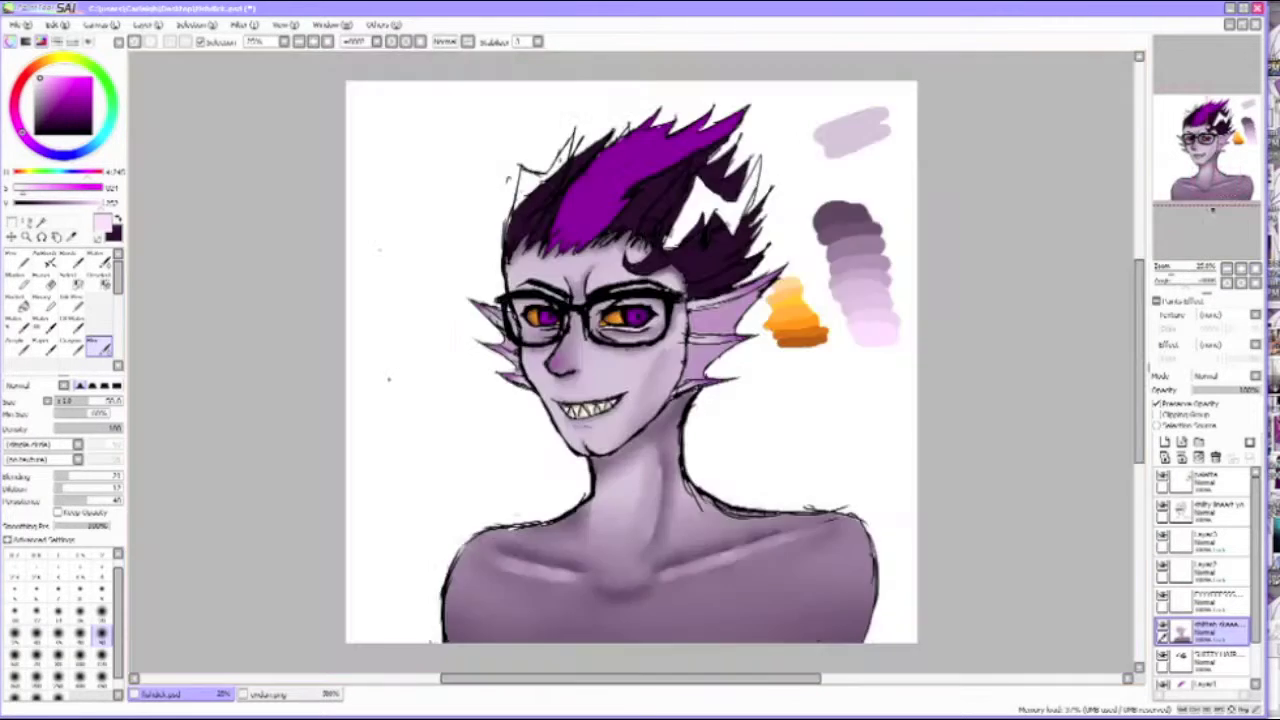
Shade the cheek hollow beside the ear fin with grey-purple and blend it smooth.
key(plus)
scroll(632, 360, down, 2)
scroll(632, 360, up, 2)
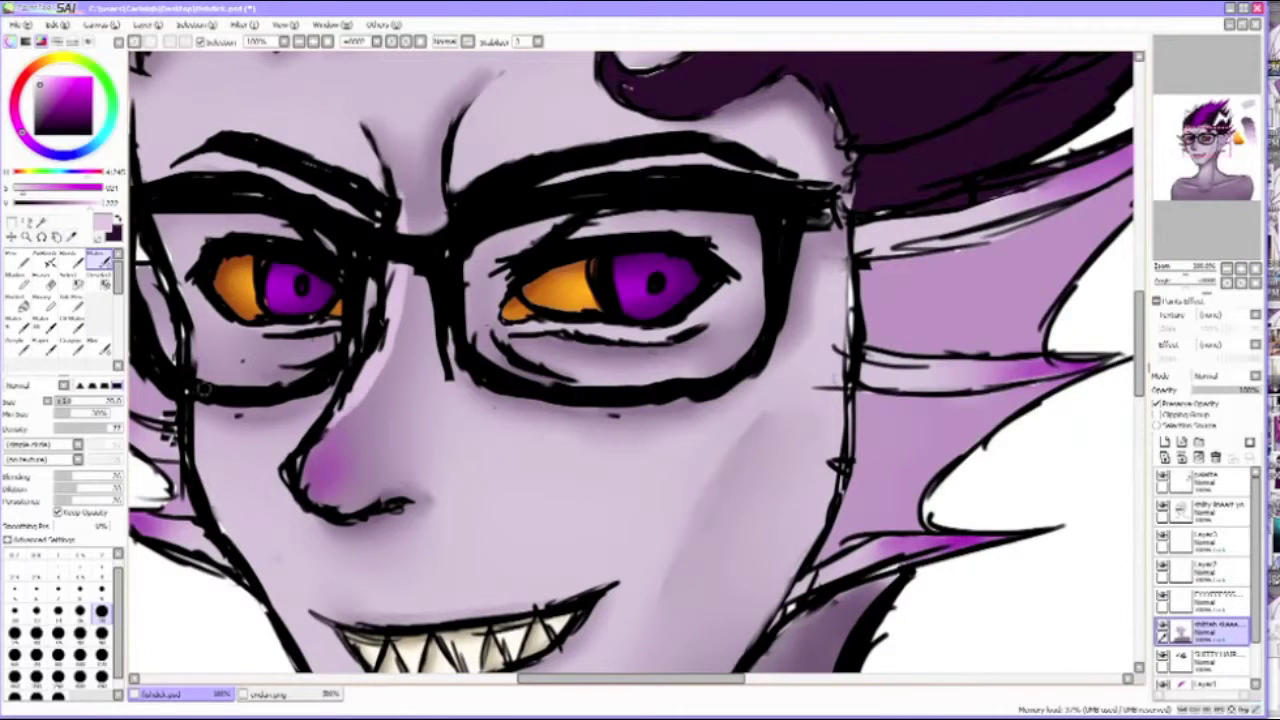
scroll(632, 360, right, 5)
scroll(632, 360, left, 7)
key(alt)
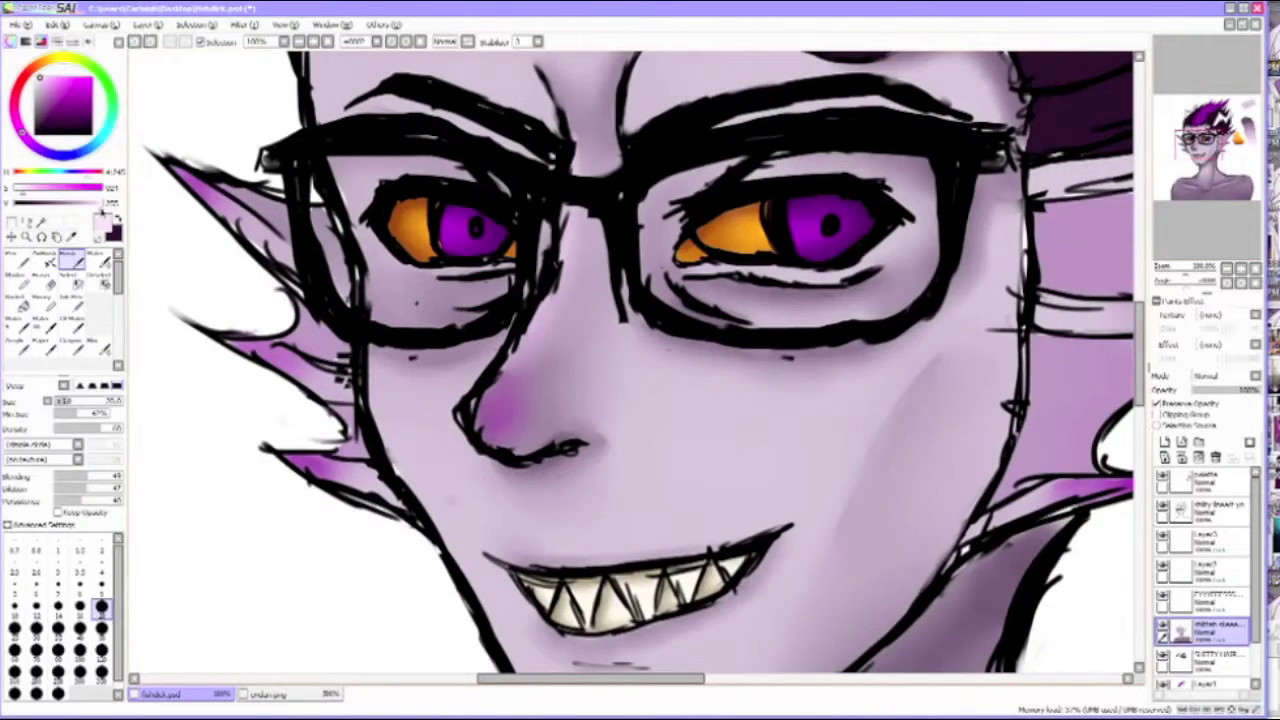
key(minus)
key(minus)
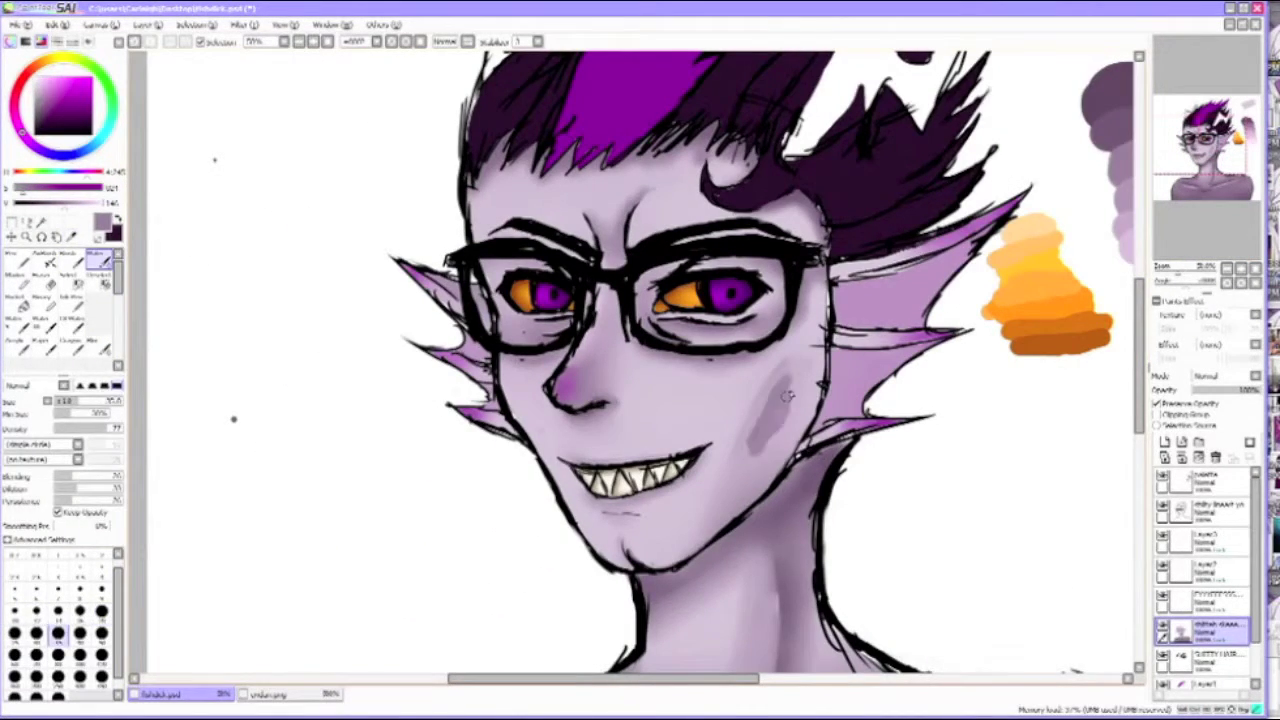
drag(787, 397, 795, 373)
key(b)
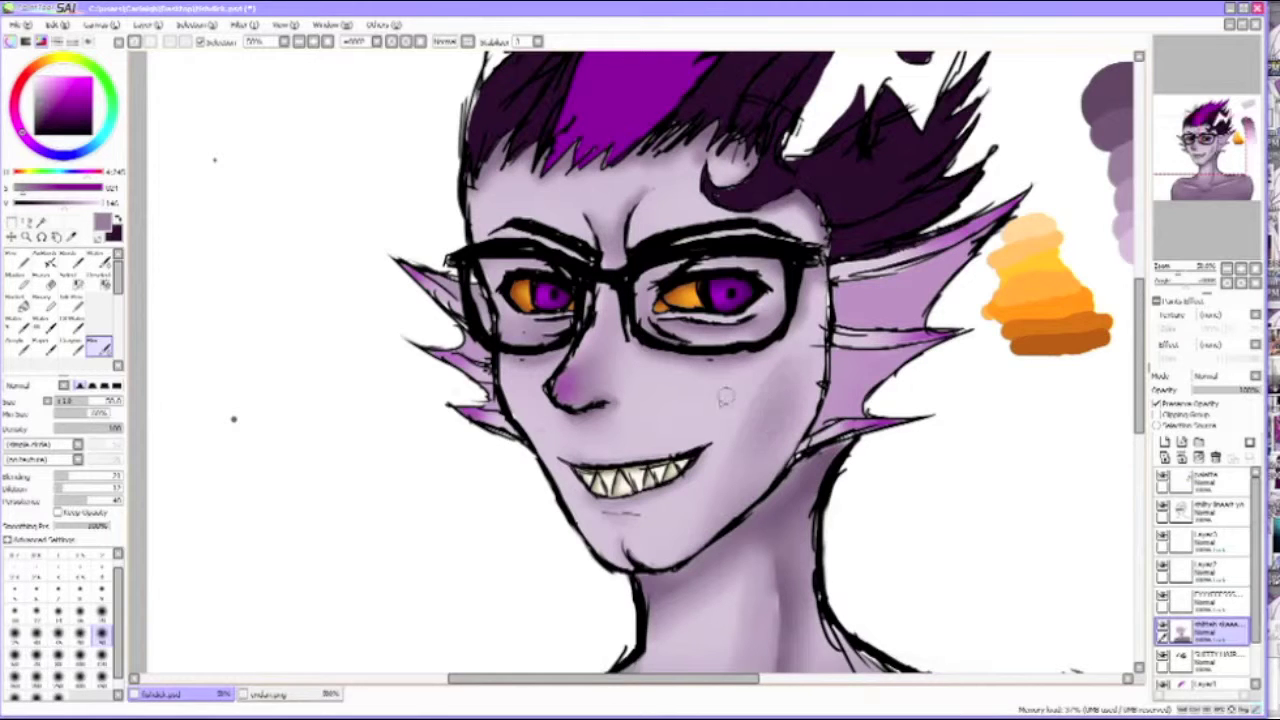
Tint the bridge and side of the nose with pinkish purple and blend the colour into the skin.
click(70, 236)
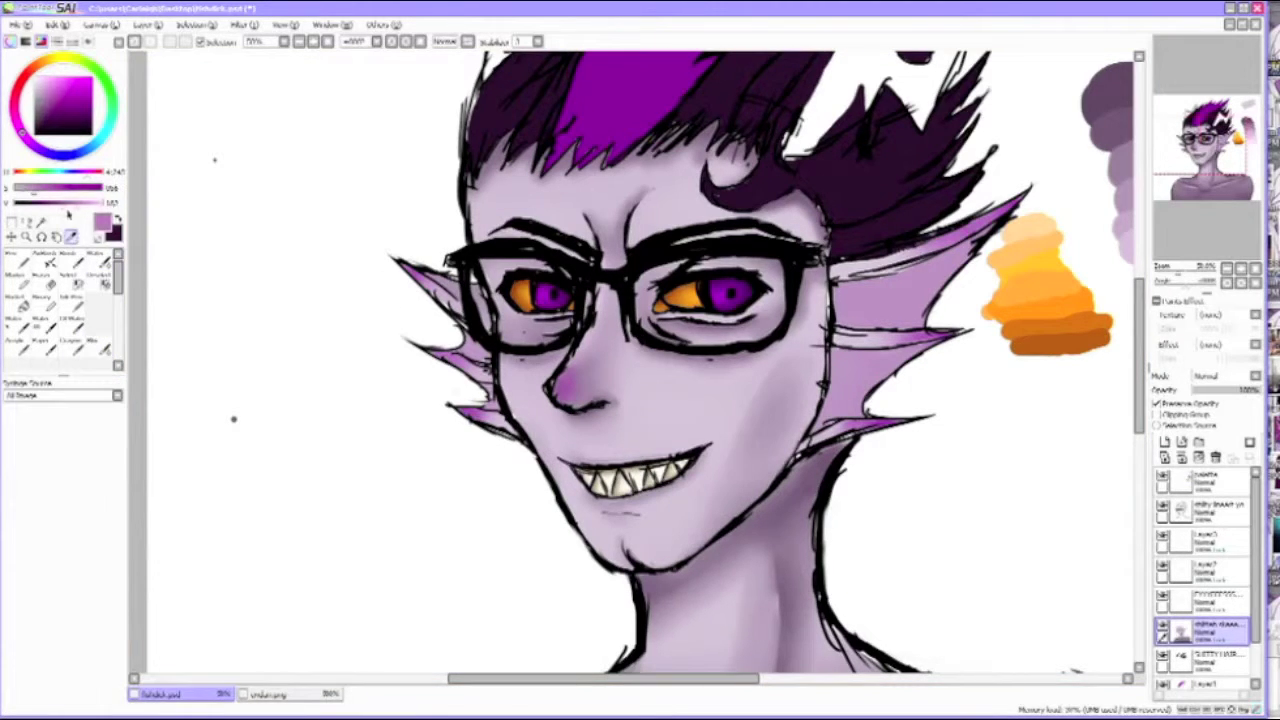
click(98, 345)
drag(585, 332, 562, 395)
click(101, 625)
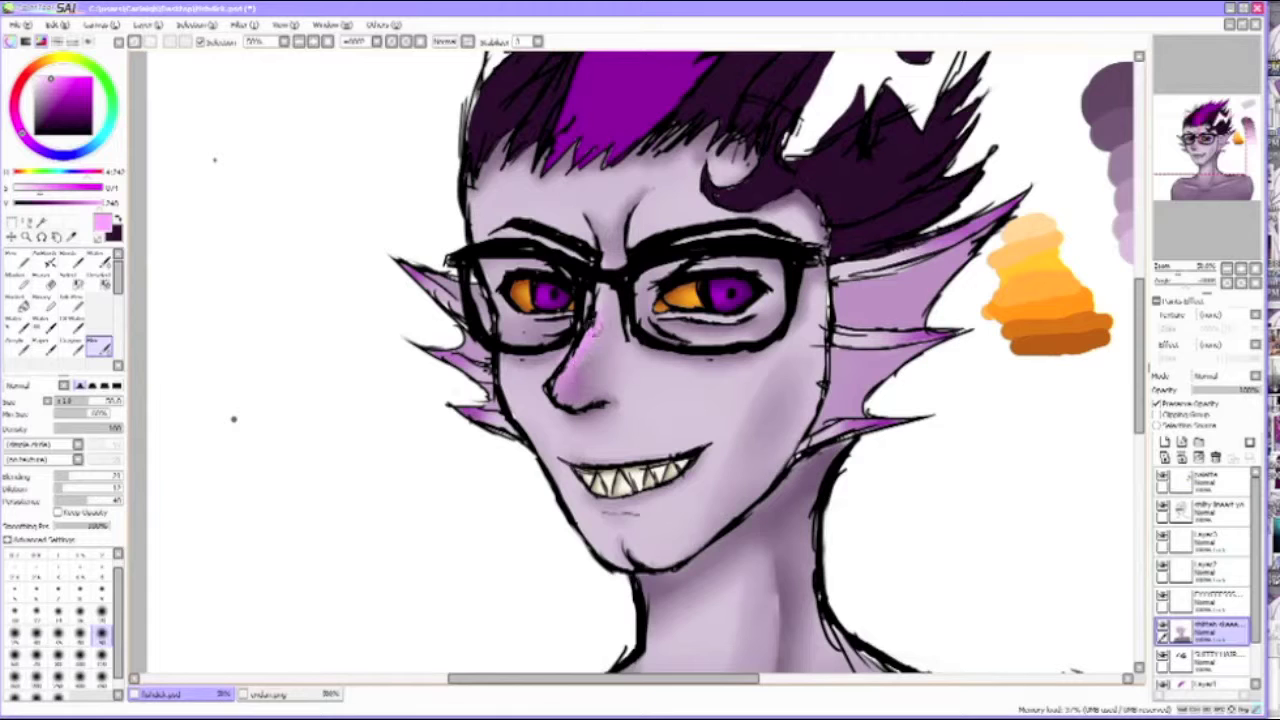
Darken the eye sockets behind the glasses with dark grey-purple and blend the shadows into the face.
click(98, 254)
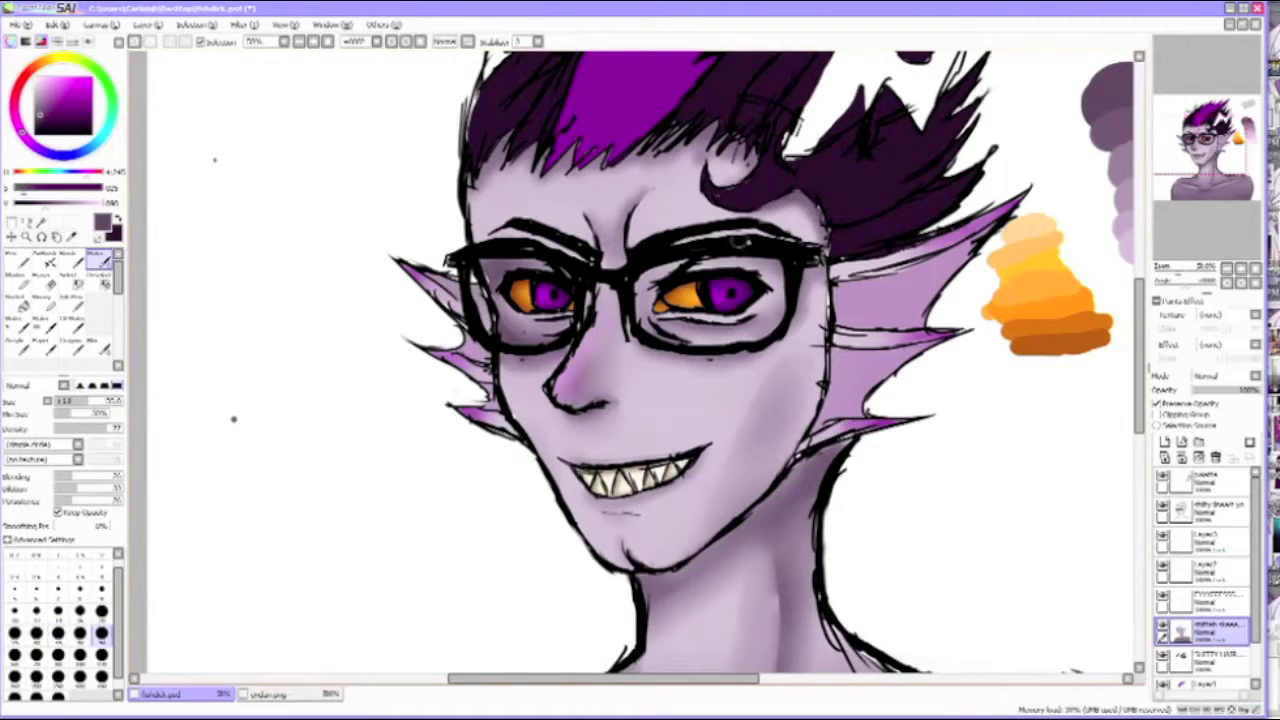
click(98, 345)
drag(686, 331, 770, 358)
scroll(112, 655, down, 2)
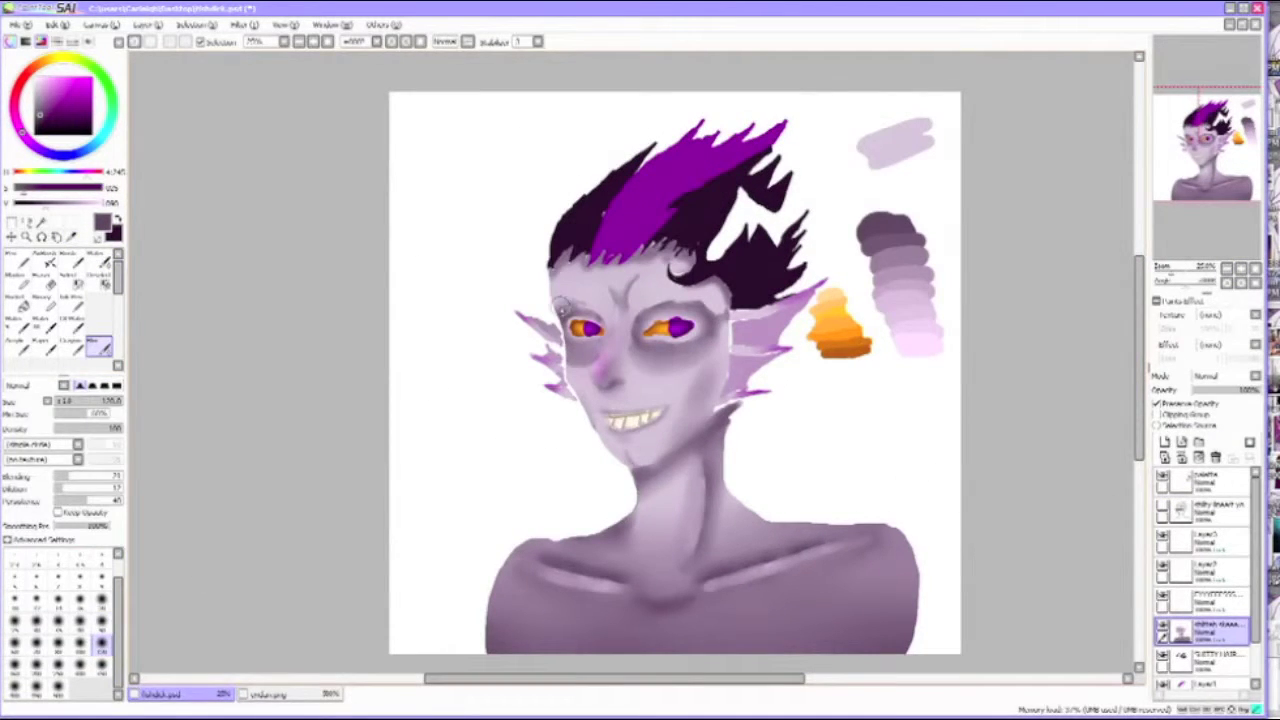
scroll(703, 297, up, 5)
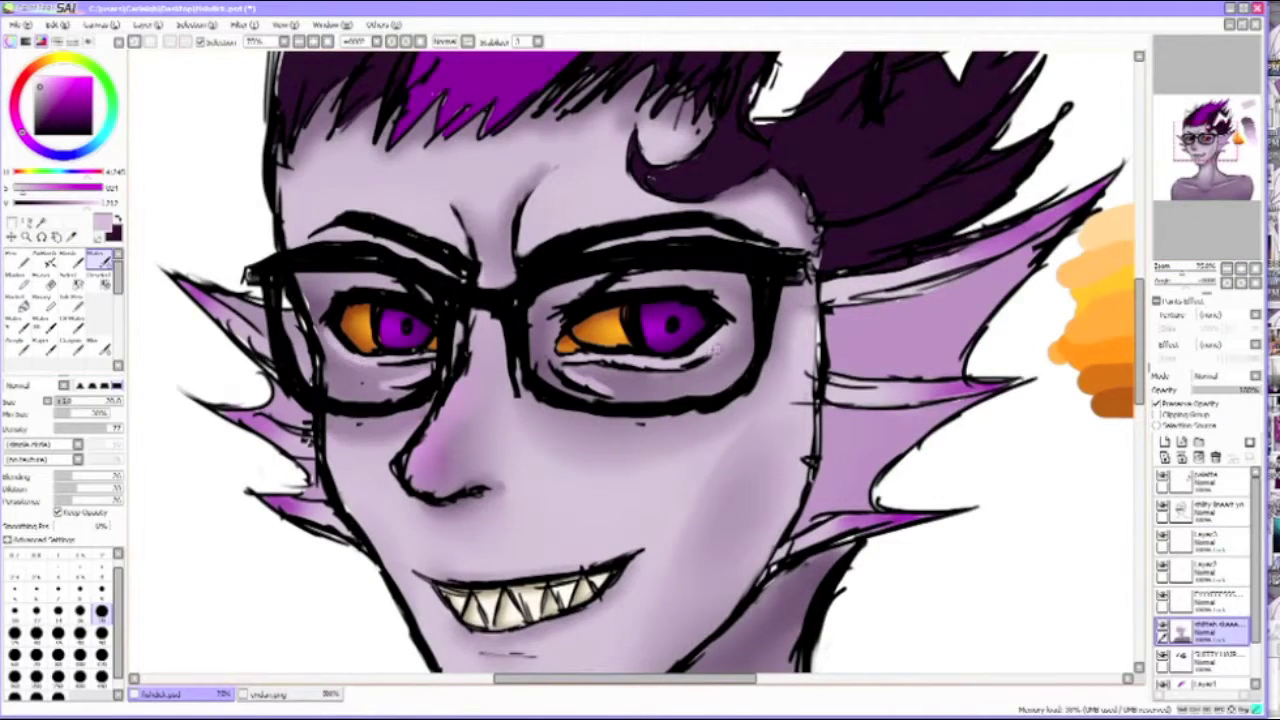
click(97, 345)
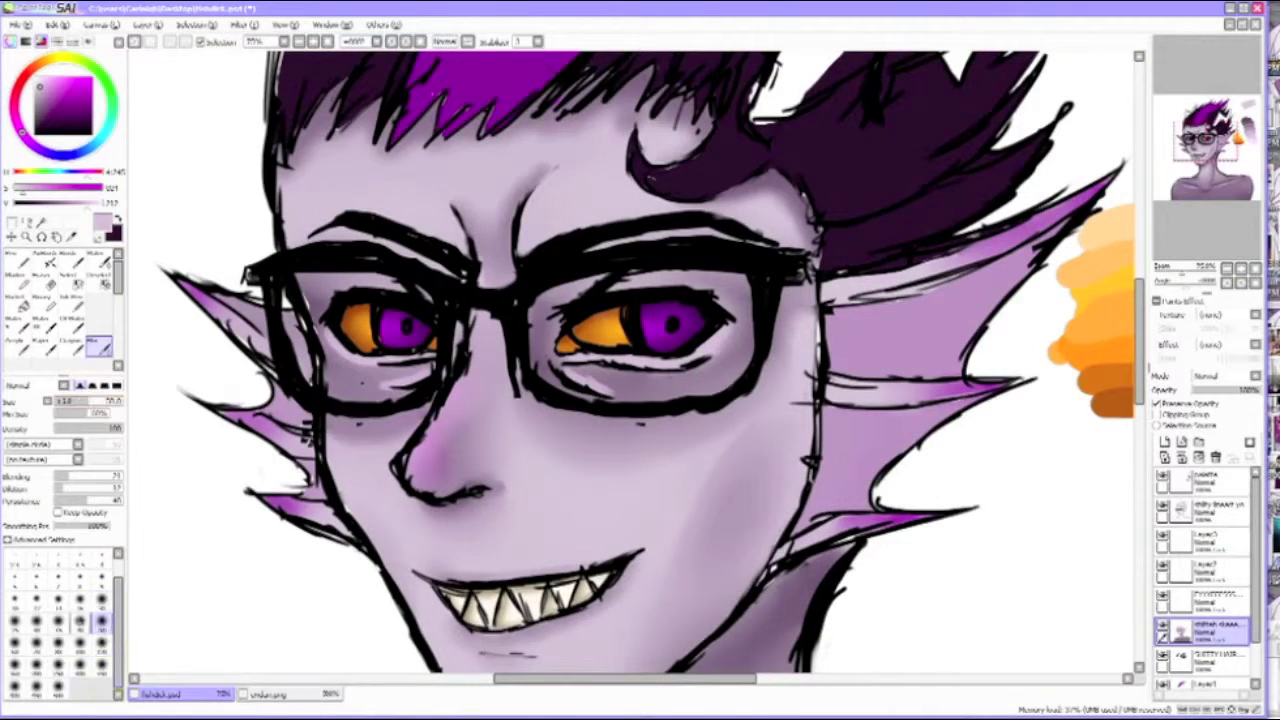
scroll(588, 375, down, 5)
scroll(640, 360, up, 6)
scroll(640, 360, down, 2)
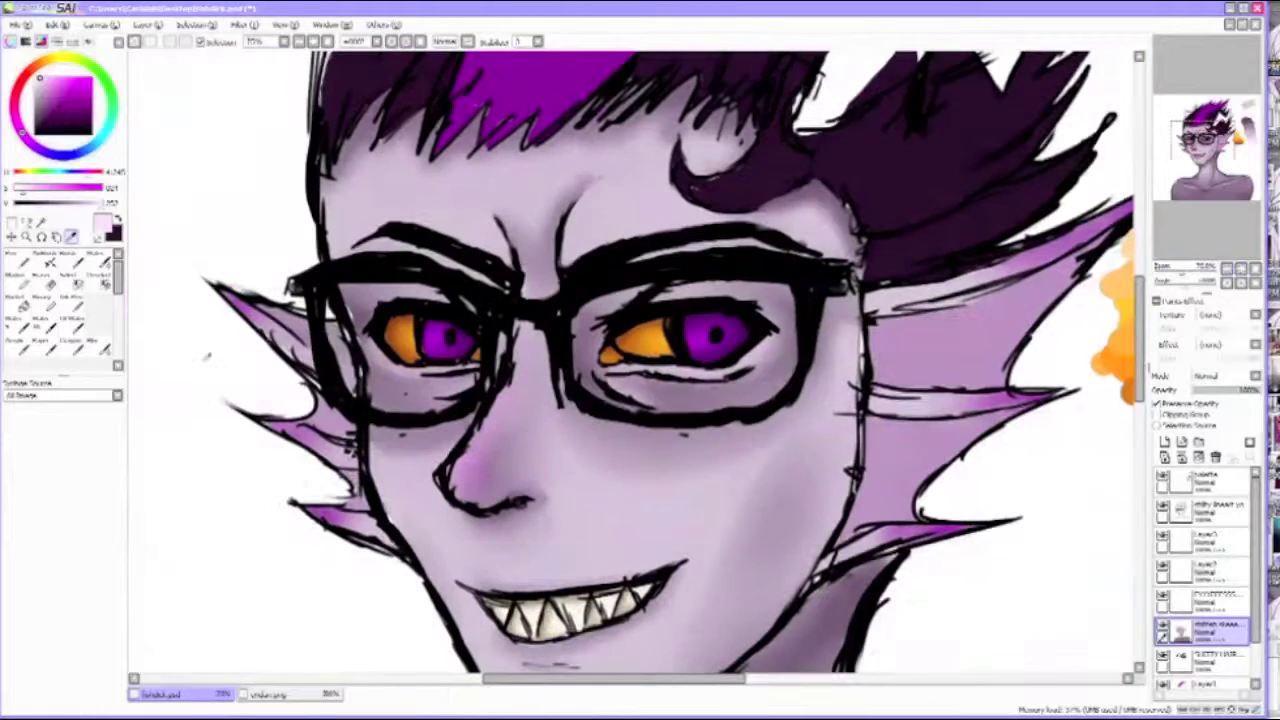
Paint pale pink highlights on the lower eyelids, blend them, and check the colouring with the lineart hidden.
click(97, 258)
click(97, 345)
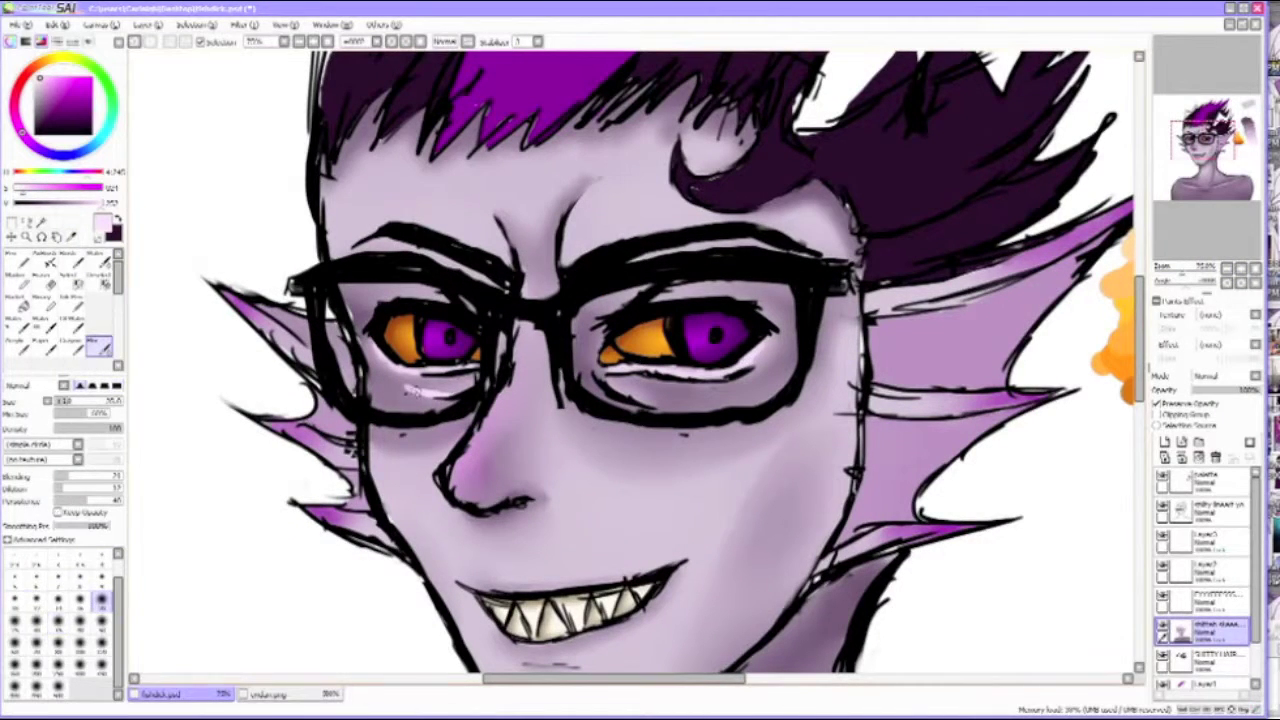
drag(612, 398, 690, 404)
click(1162, 480)
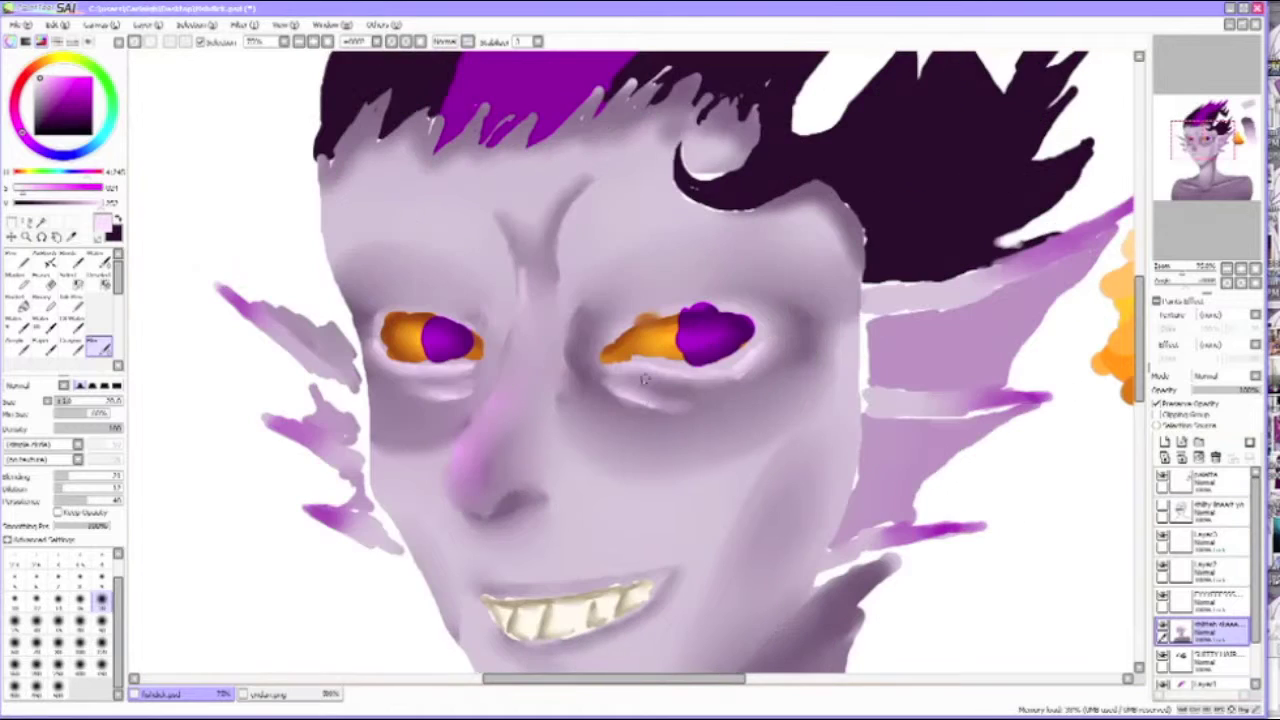
click(1162, 480)
Erase the frown lines from the lineart layer and paint dark grey-purple creases between the brows on the skin layer.
click(1200, 512)
key(n)
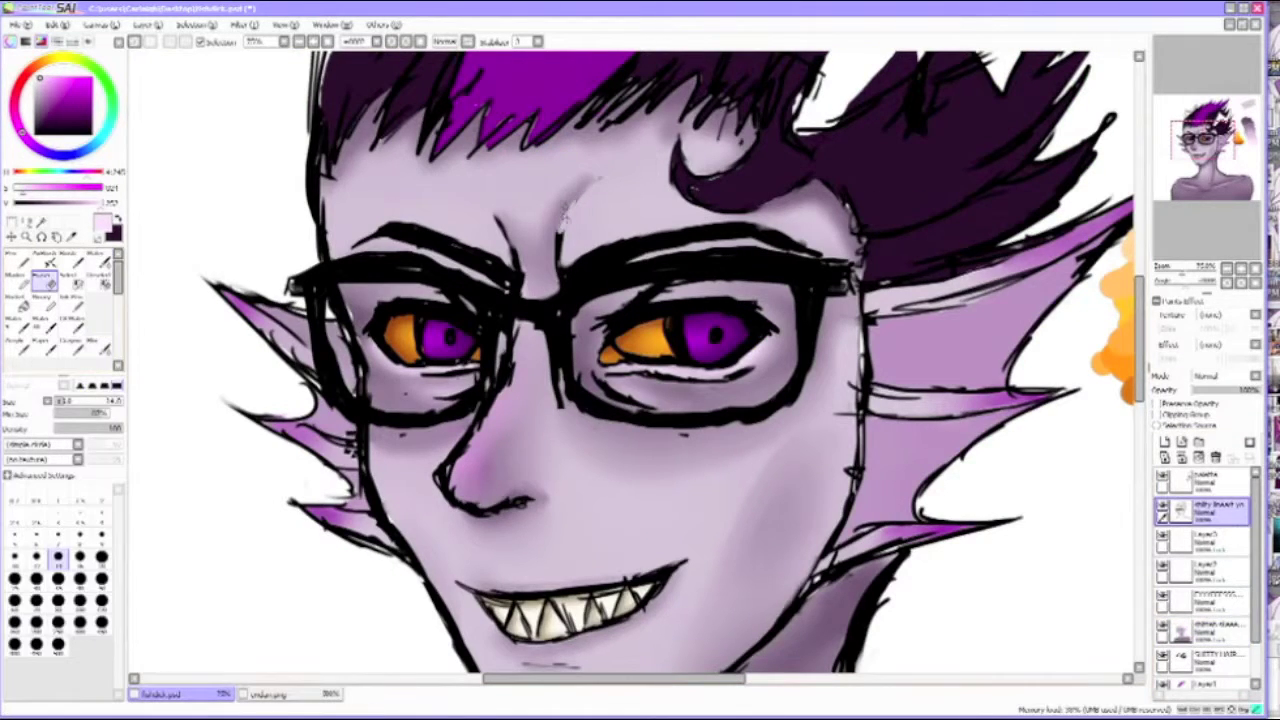
click(1200, 630)
scroll(640, 360, down, 2)
scroll(640, 360, up, 4)
key(b)
drag(680, 345, 750, 252)
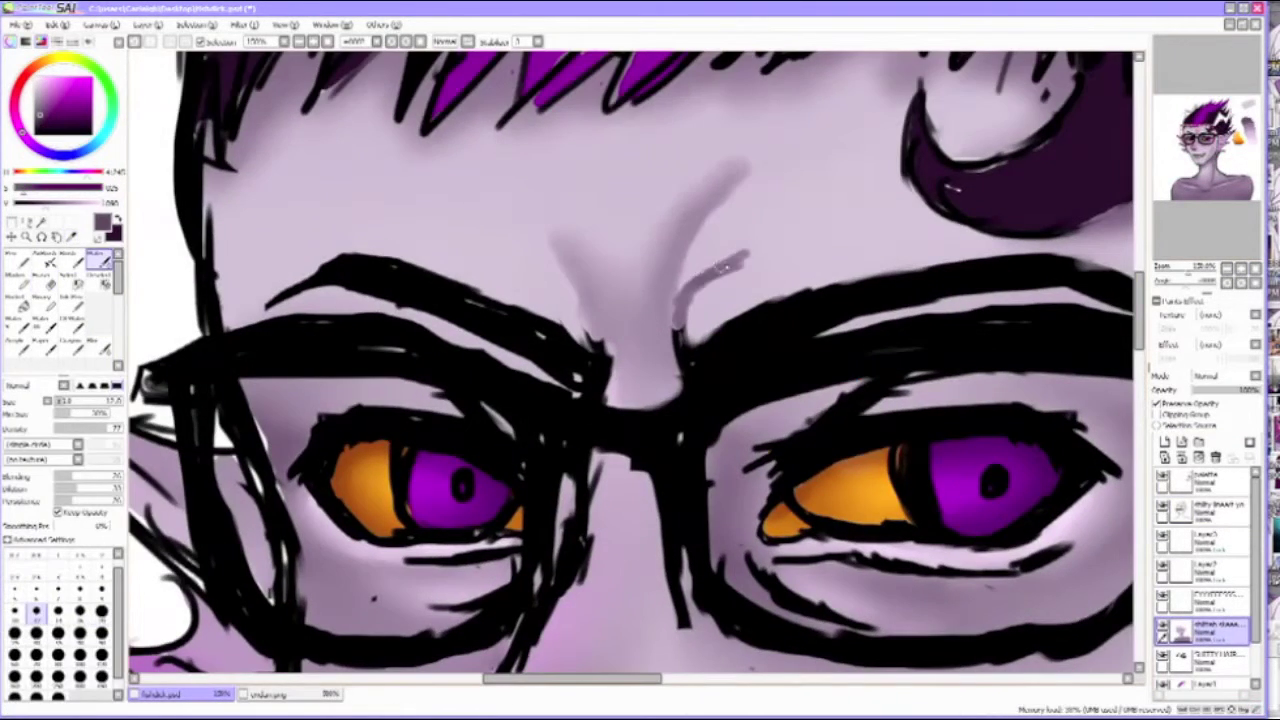
drag(690, 280, 780, 192)
drag(517, 261, 577, 296)
Blend the creases above the nose bridge softly into the forehead.
key(e)
drag(590, 340, 500, 186)
drag(690, 330, 770, 200)
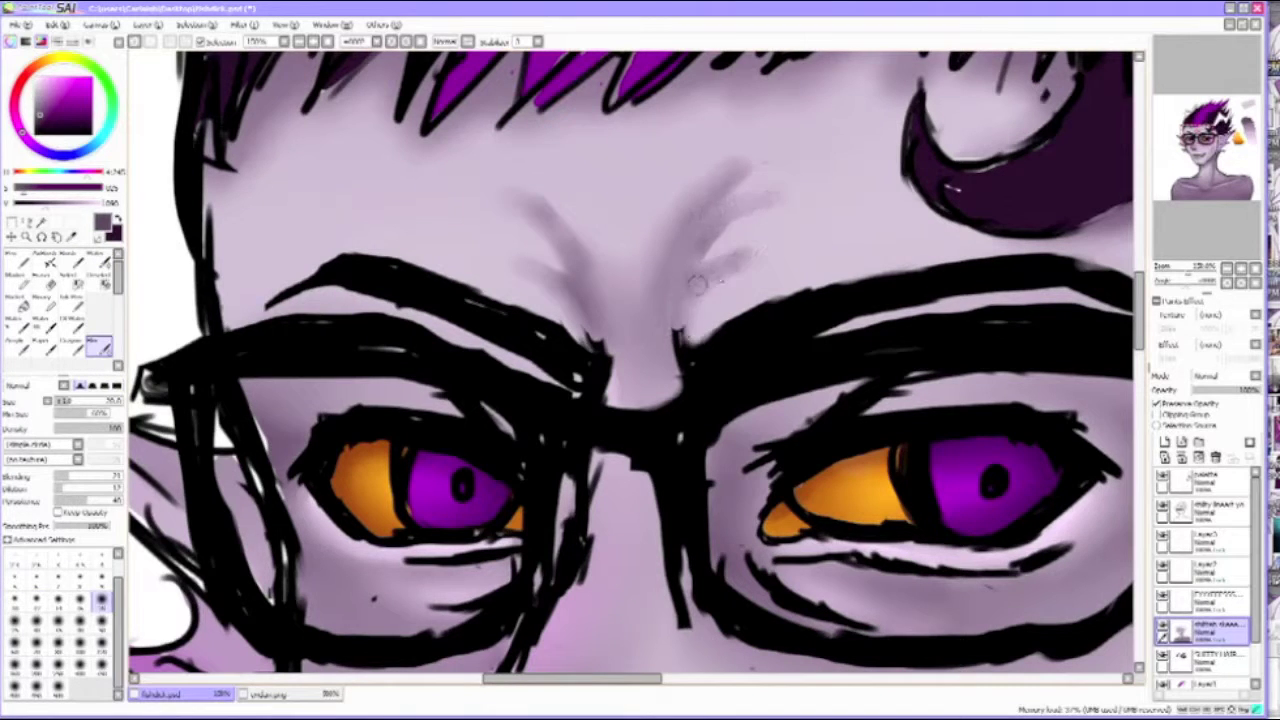
scroll(640, 360, down, 5)
scroll(560, 245, up, 2)
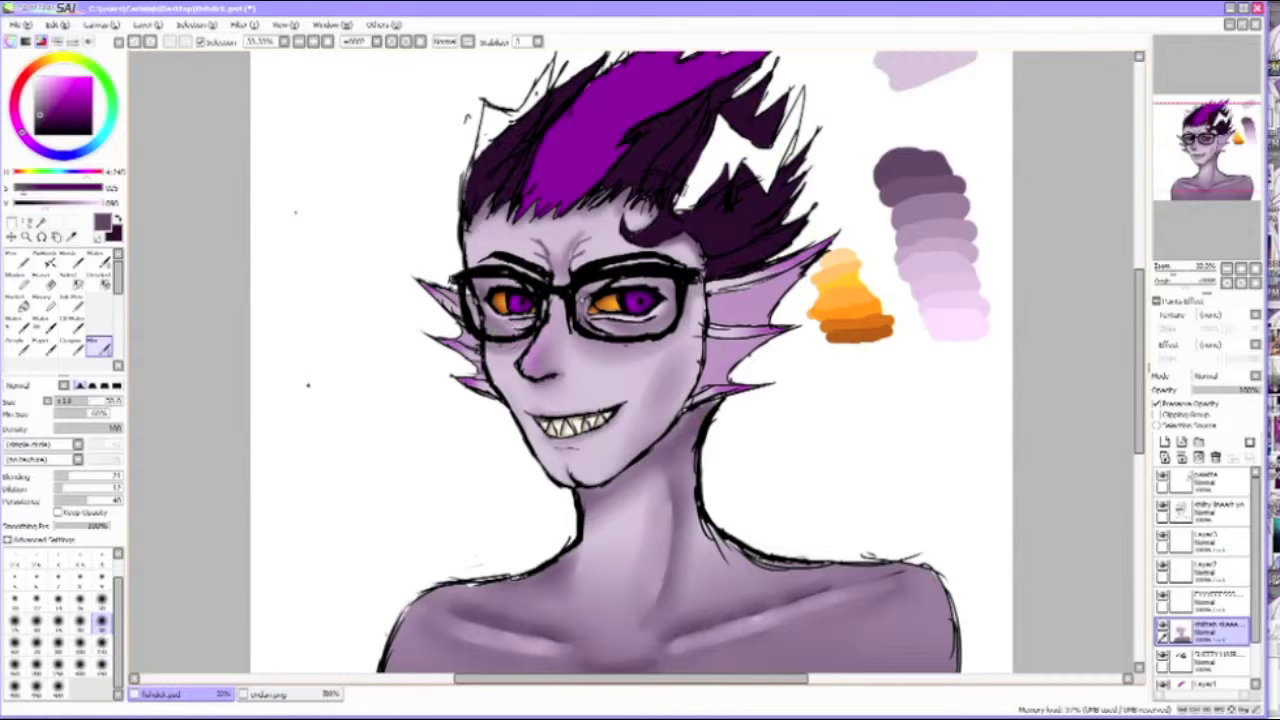
Redraw the two frown lines in black on the lineart layer and clean up the glasses' nose bridge.
click(16, 258)
click(1200, 508)
scroll(640, 360, up, 5)
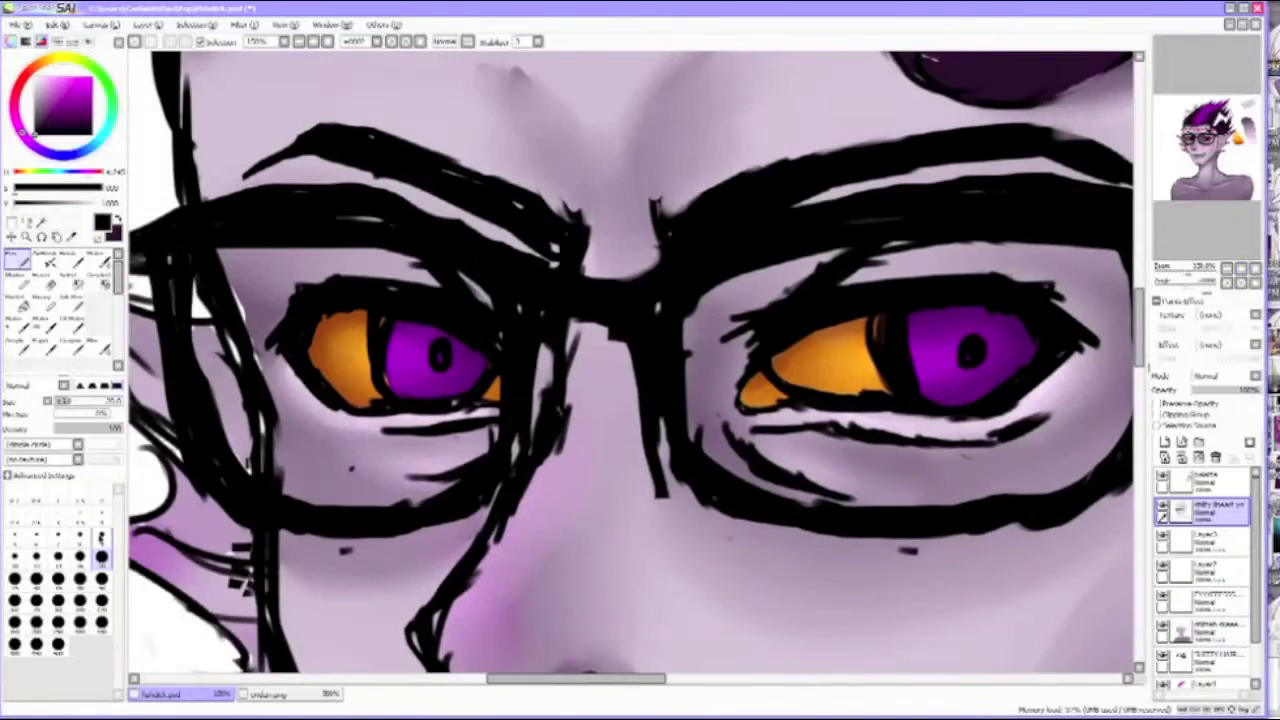
drag(670, 125, 630, 262)
drag(487, 135, 562, 298)
key(e)
mouse_move(640, 540)
mouse_down()
mouse_move(618, 448)
mouse_move(565, 386)
mouse_move(632, 424)
mouse_move(560, 368)
mouse_up()
key(n)
scroll(418, 551, down, 4)
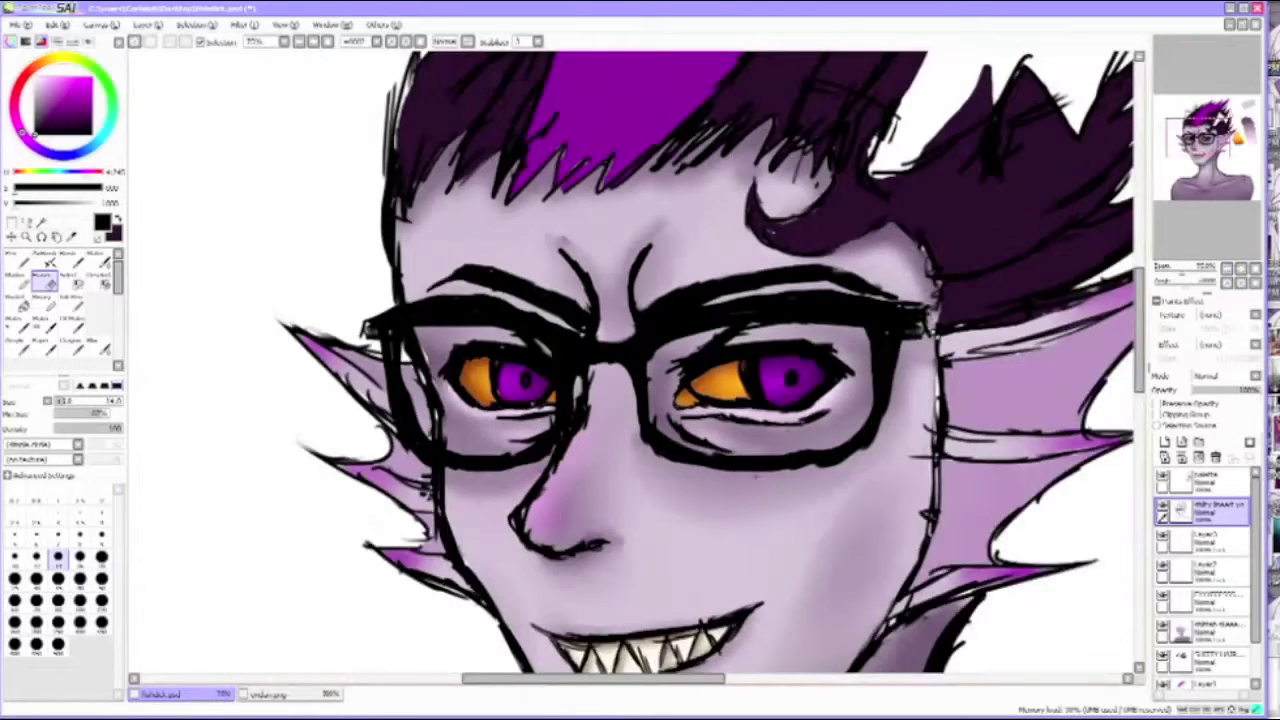
Add small light grey hinge details with black outlines to both outer corners of the glasses frame.
key(bracketleft)
key(bracketleft)
scroll(760, 370, up, 5)
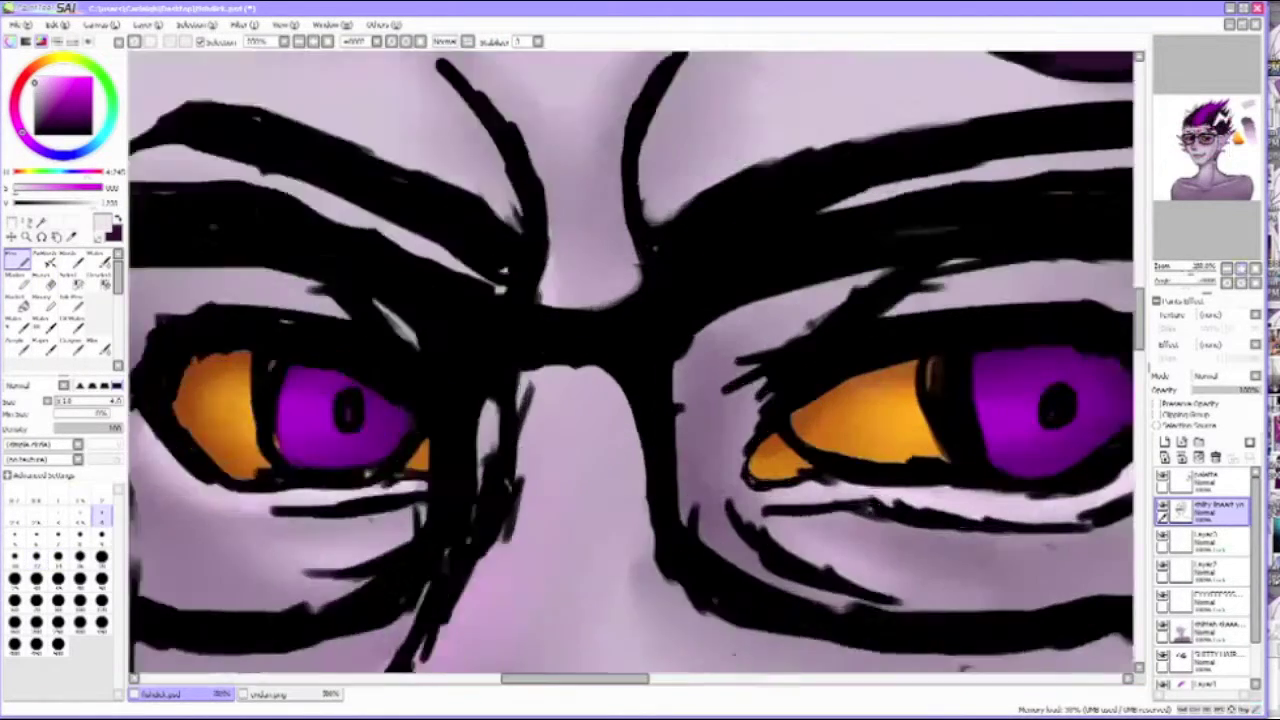
scroll(637, 367, down, 5)
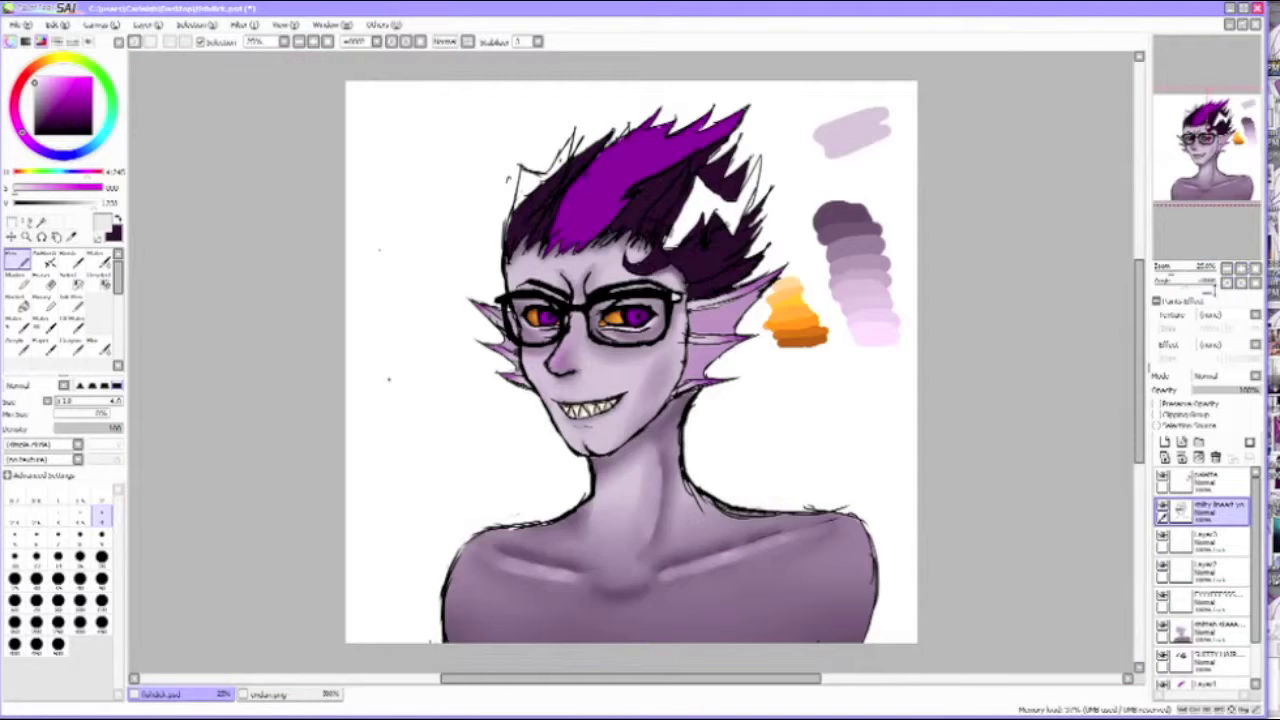
scroll(614, 400, up, 3)
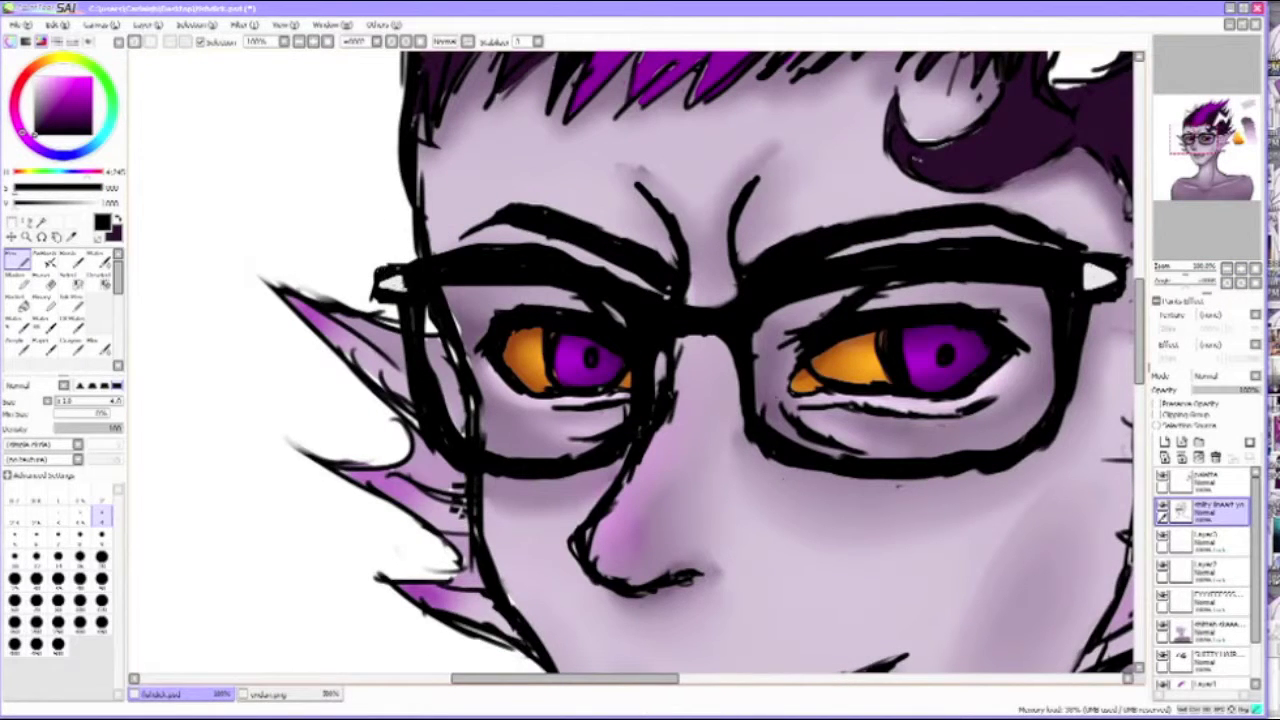
scroll(632, 367, right, 3)
key(e)
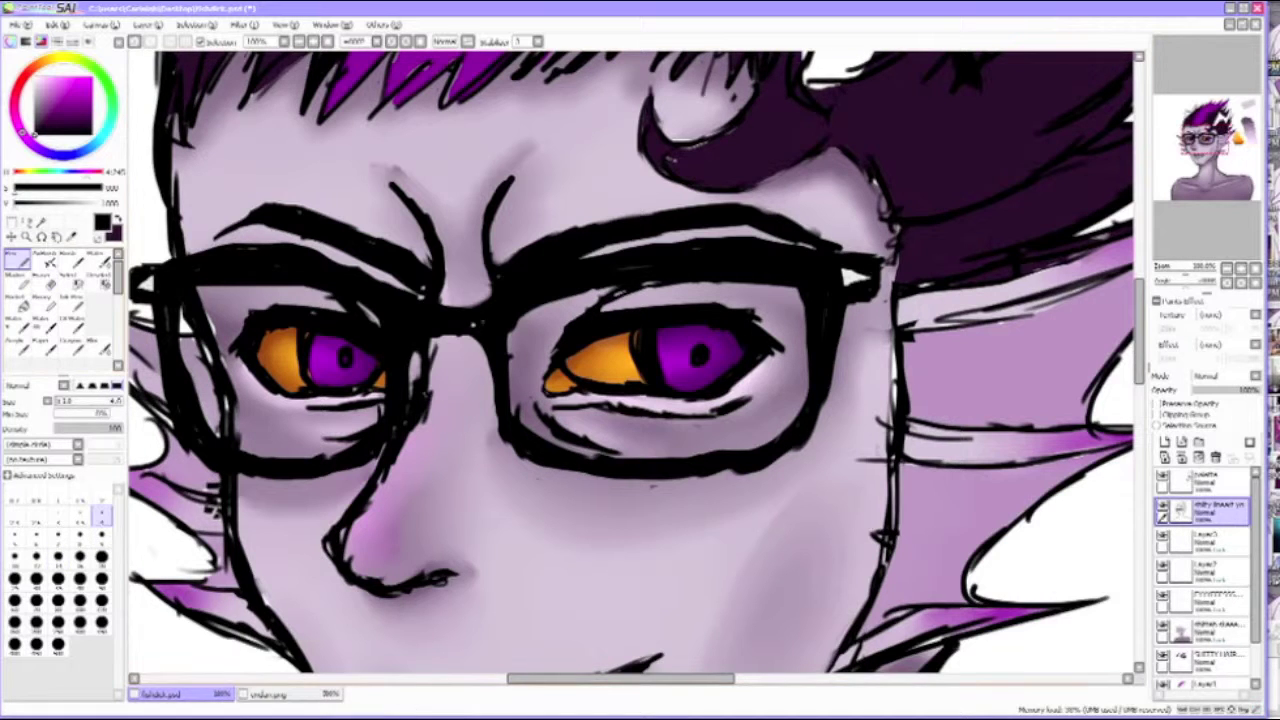
Touch up the face shading on the skin layer with grey-purple and light lavender, and blend it smooth.
click(1205, 630)
key(b)
scroll(632, 360, left, 2)
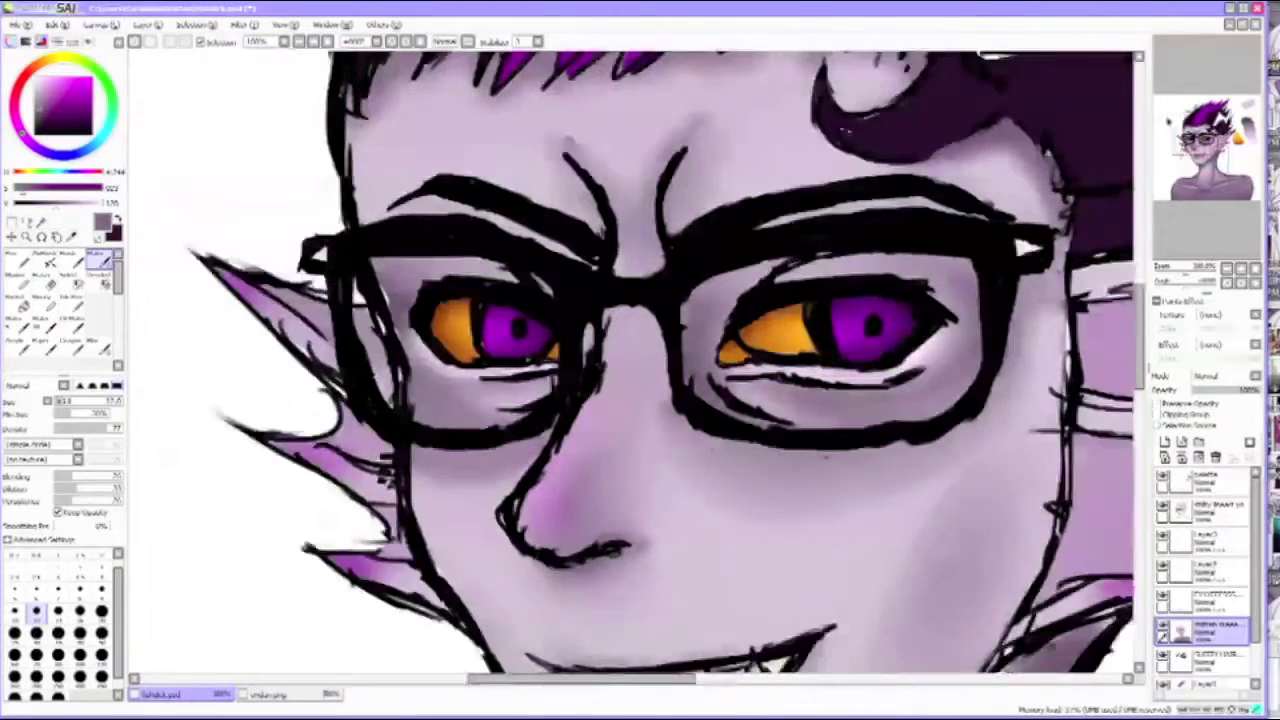
scroll(1213, 248, down, 3)
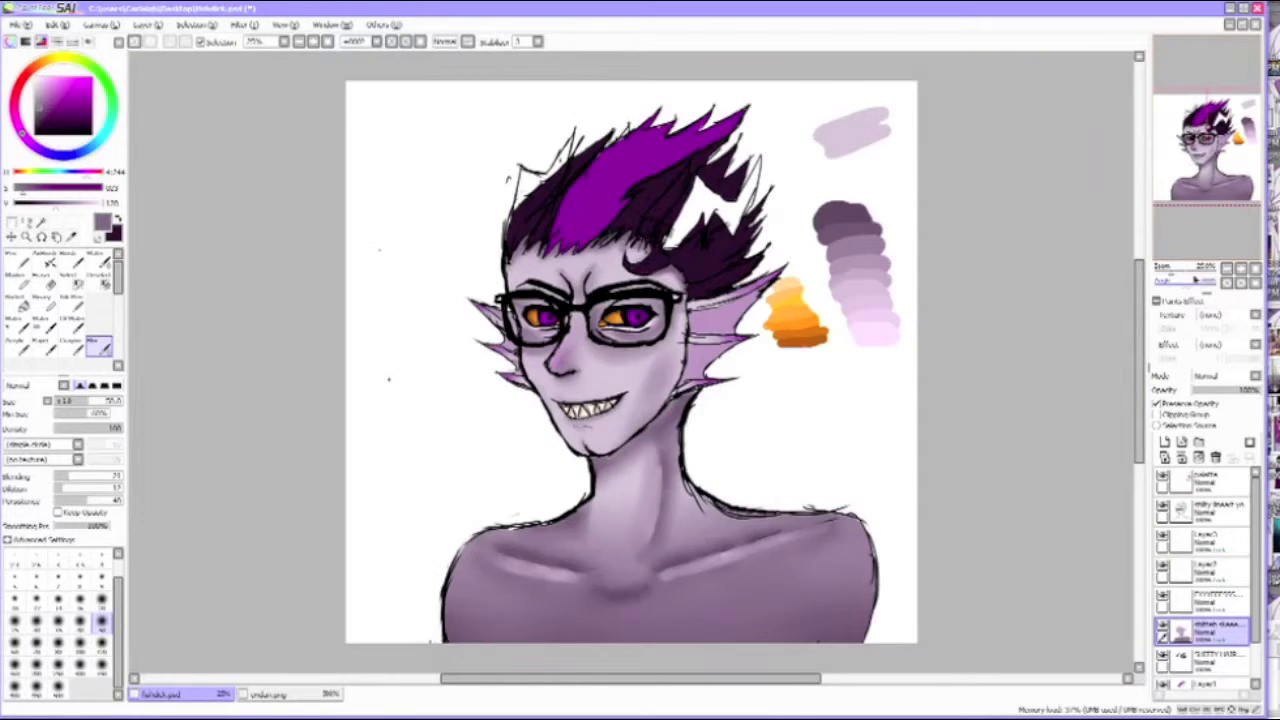
scroll(632, 360, up, 3)
scroll(632, 360, down, 2)
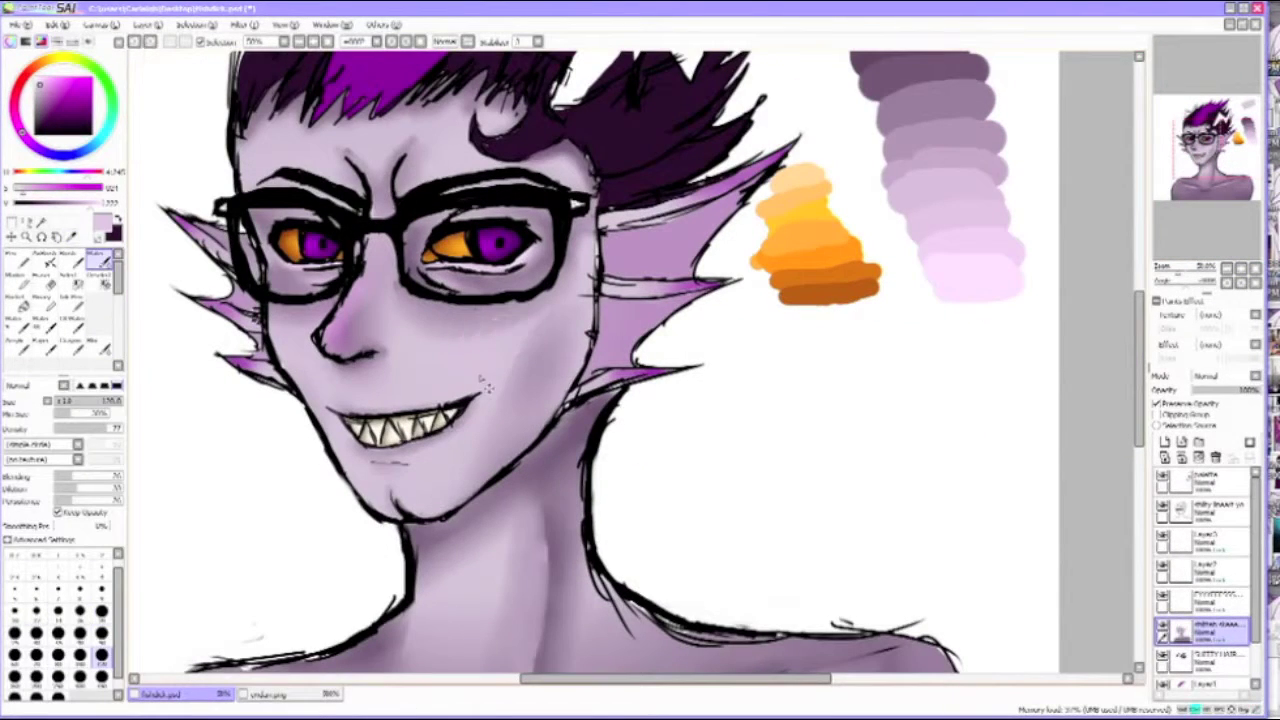
key(b)
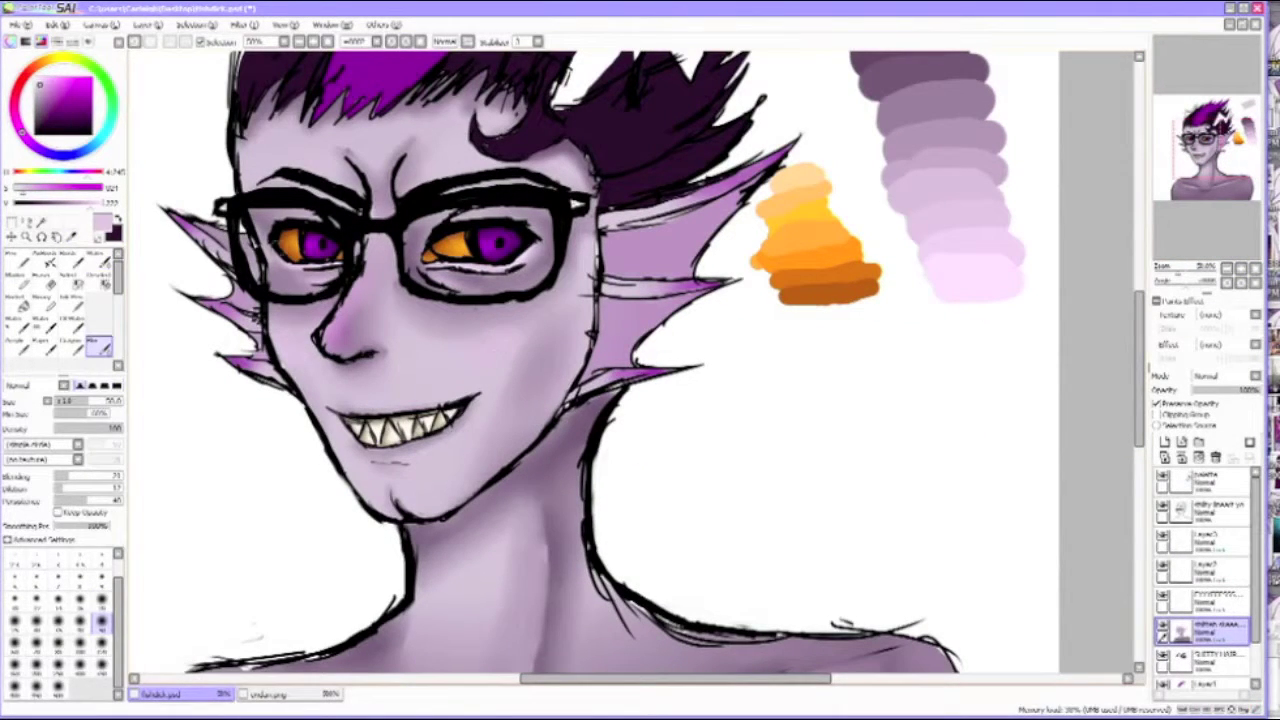
Paint light pink blush on both cheeks and the nose tip, and blend it softly into the skin.
drag(472, 342, 538, 330)
drag(274, 340, 300, 346)
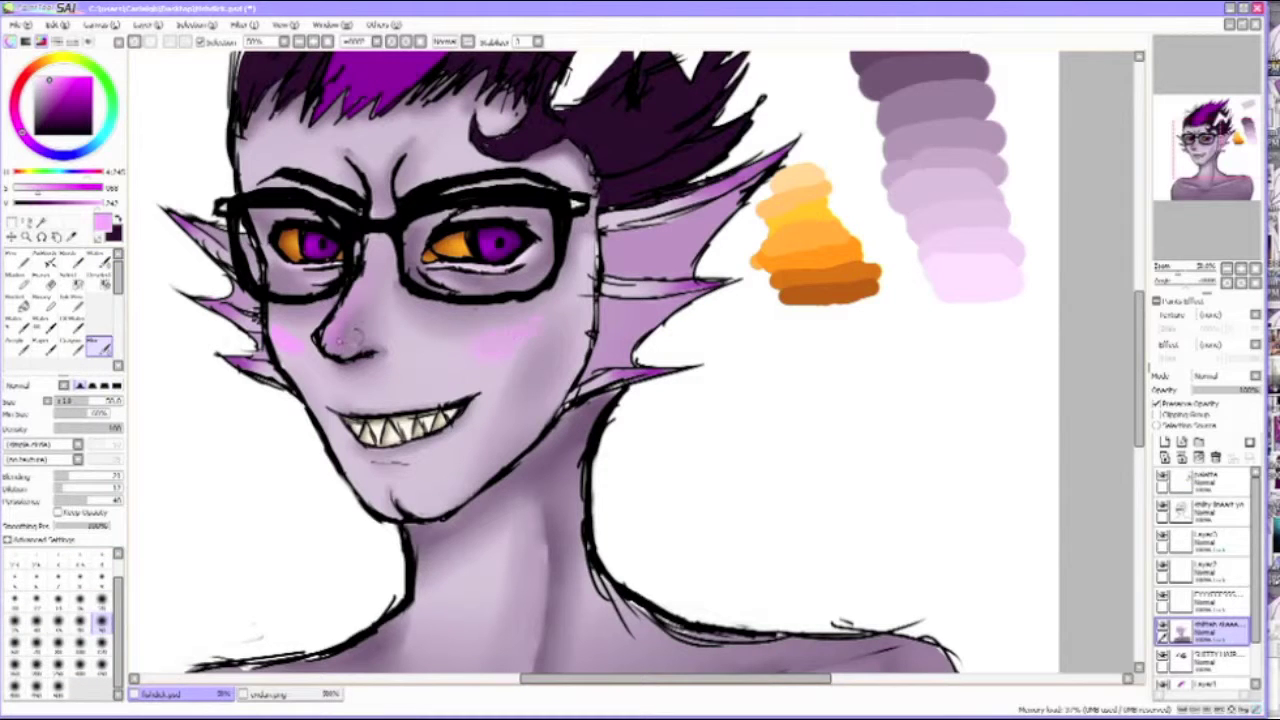
click(98, 256)
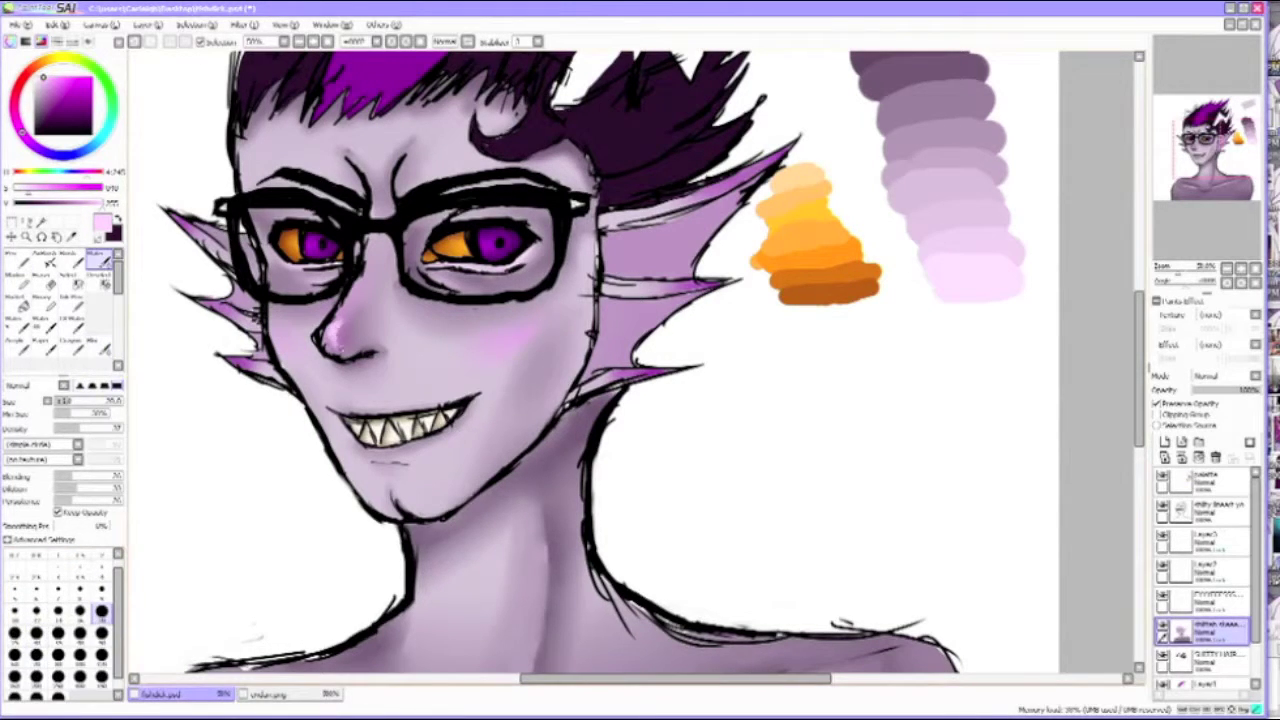
key(b)
key(minus)
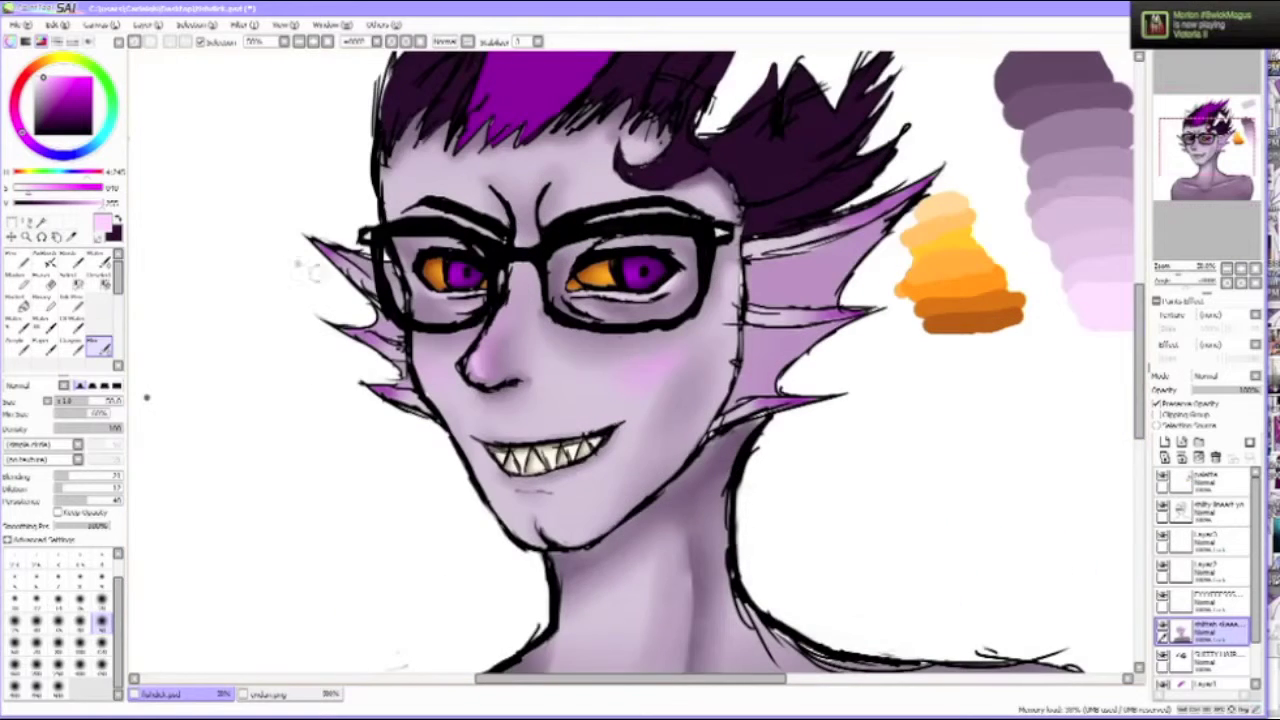
Shade the membranes of the large ear fin with mid and darker purple, and blend the shading smooth.
key(plus)
key(n)
key(bracketright)
drag(748, 300, 886, 222)
drag(846, 322, 770, 340)
key(b)
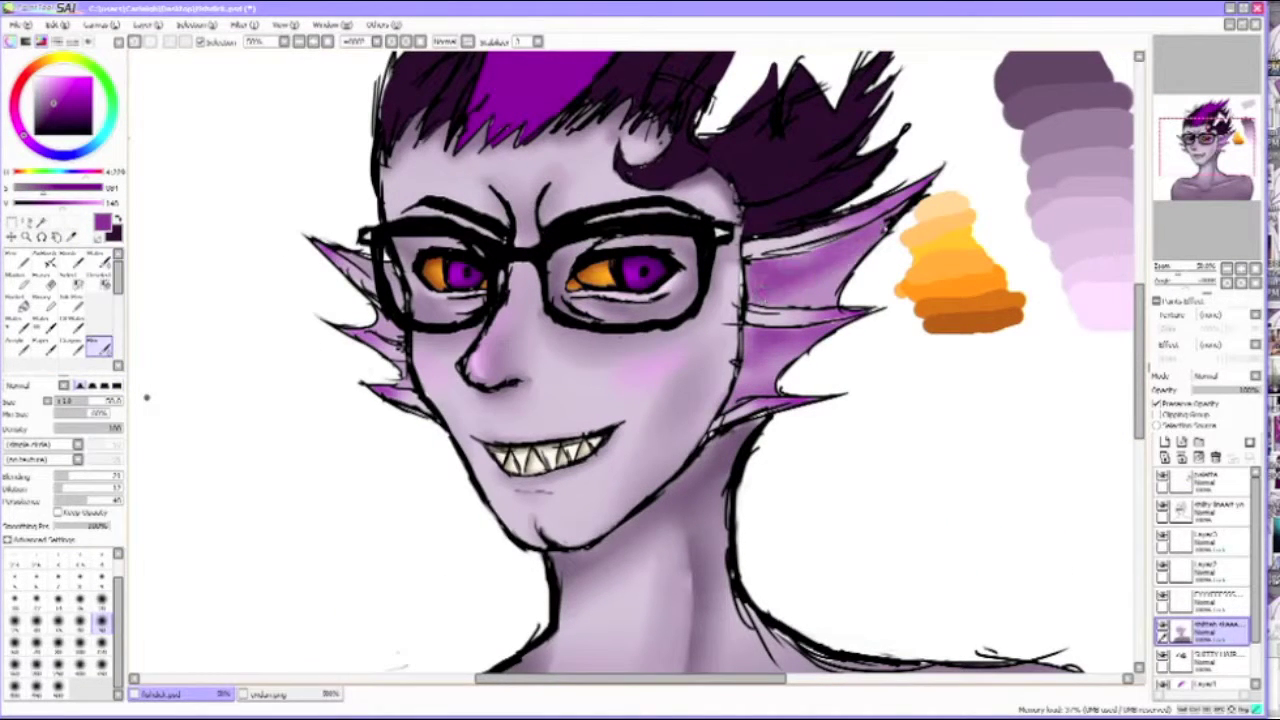
key(n)
drag(752, 266, 900, 206)
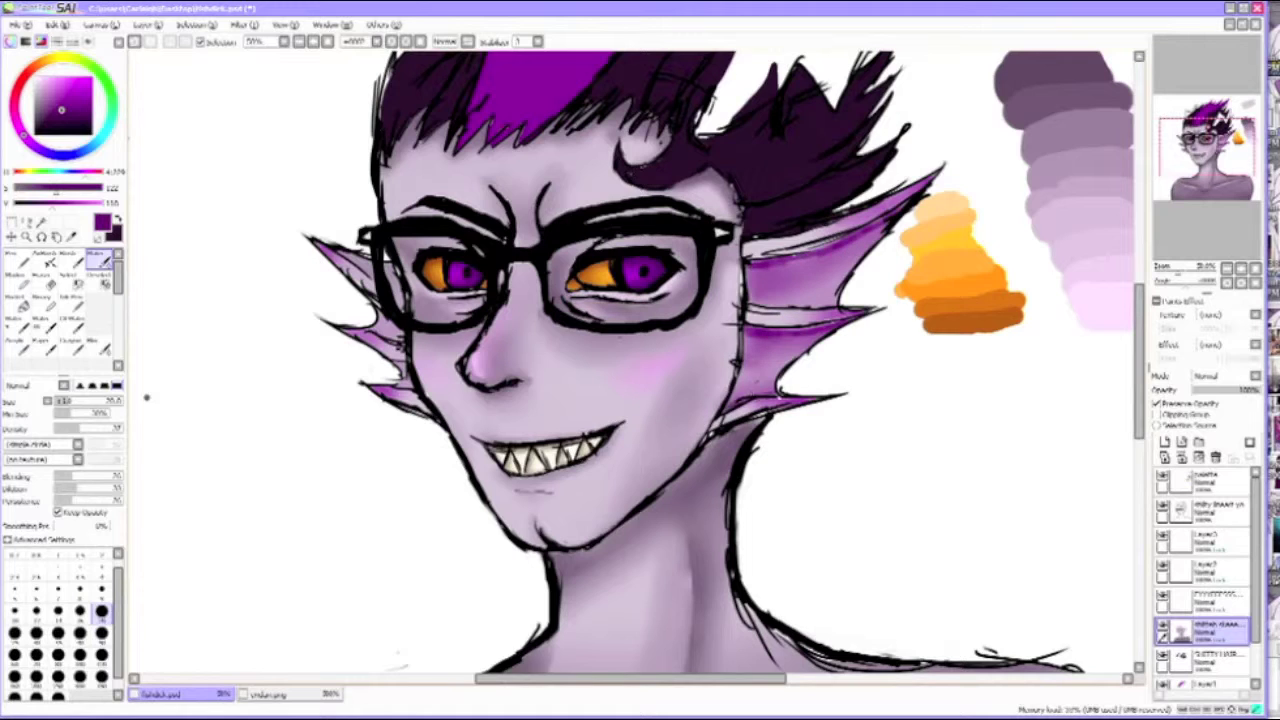
key(b)
Paint very dark purple shadows on the far-side ear fin where it meets the face, and blend them.
key(n)
mouse_move(404, 312)
mouse_down()
mouse_move(382, 342)
mouse_move(406, 376)
mouse_up()
key(b)
key(n)
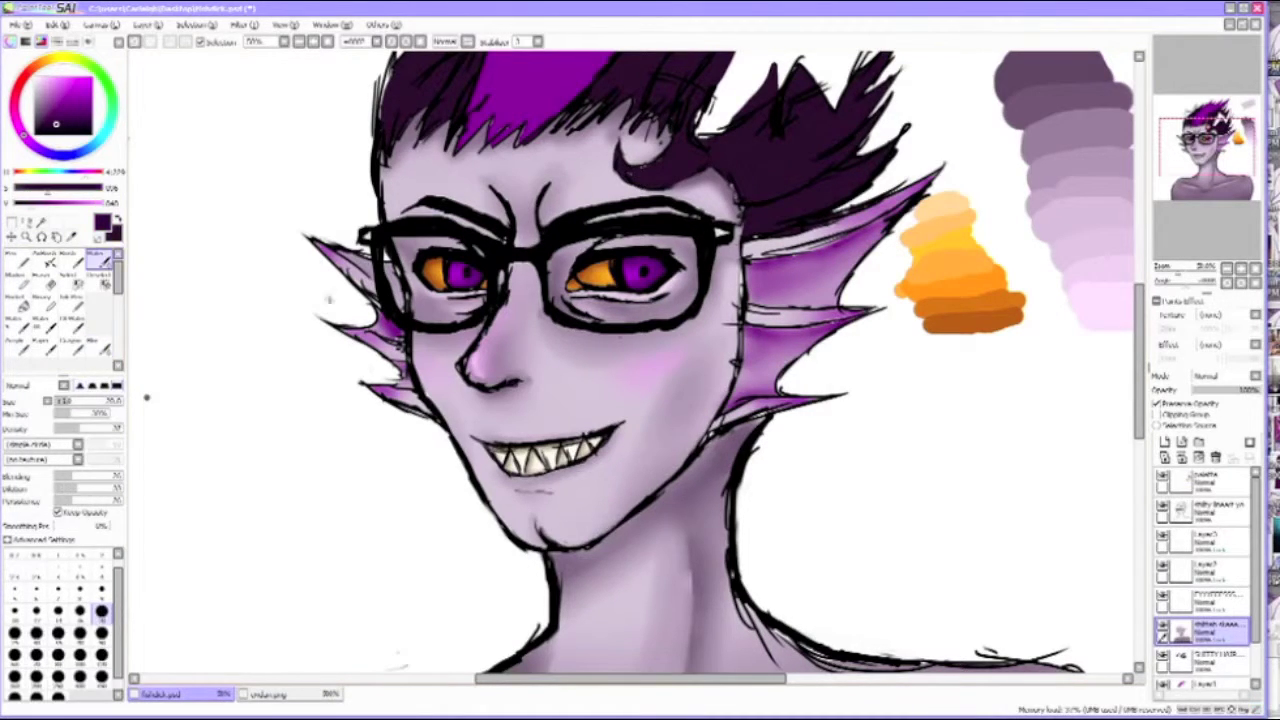
key(b)
key(n)
key(b)
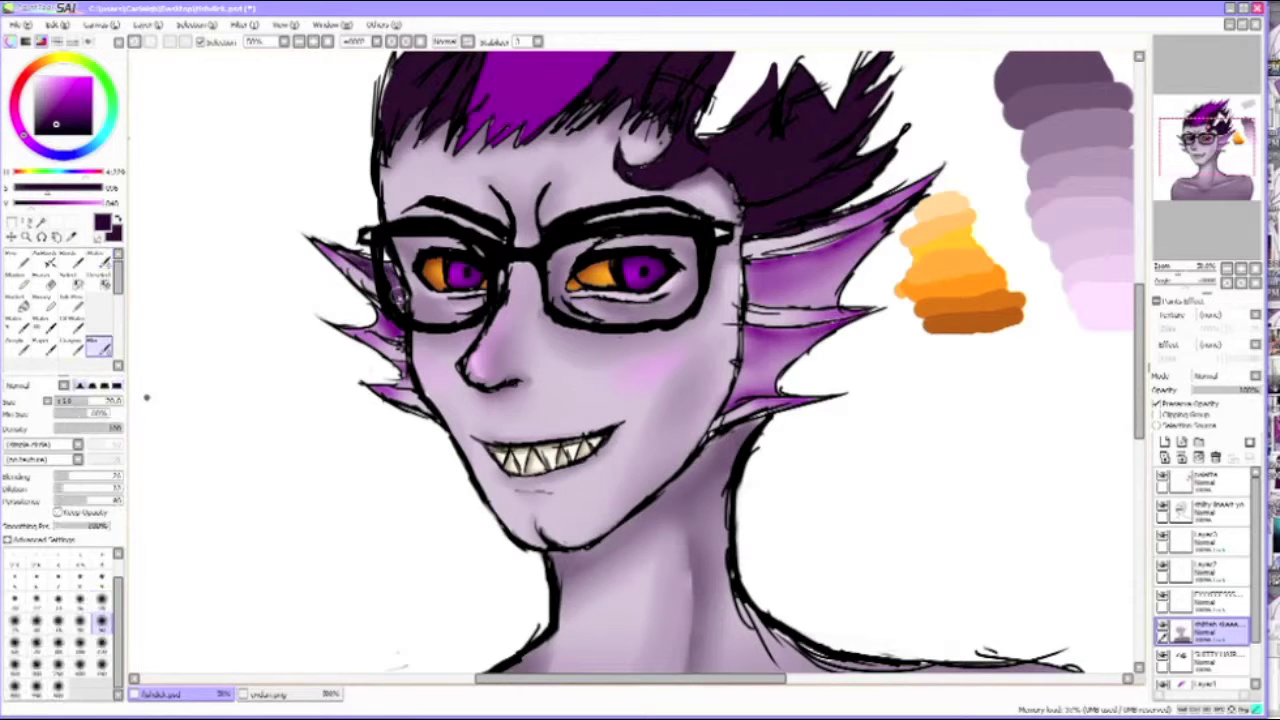
click(8, 300)
scroll(357, 400, down, 1)
click(8, 300)
scroll(389, 378, down, 2)
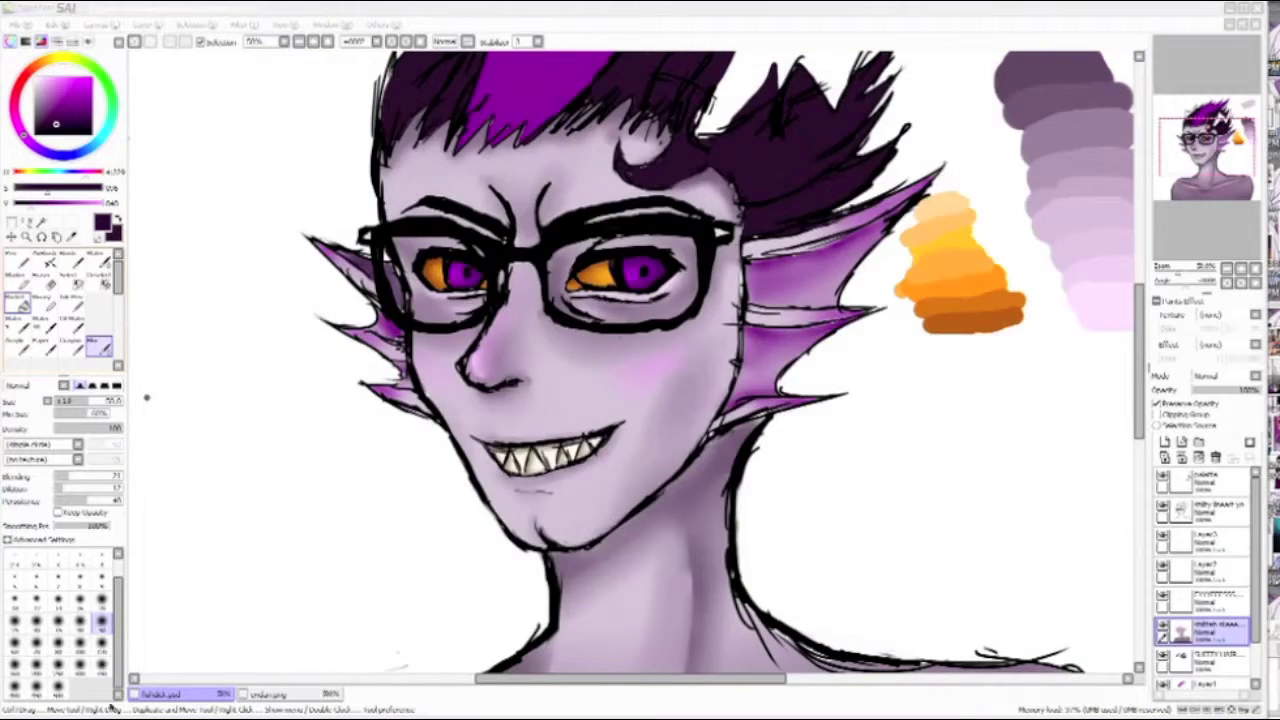
scroll(389, 378, up, 2)
Paint dark purple armpit creases on both sides of the chest at the canvas's lower edge, and blend them.
key(n)
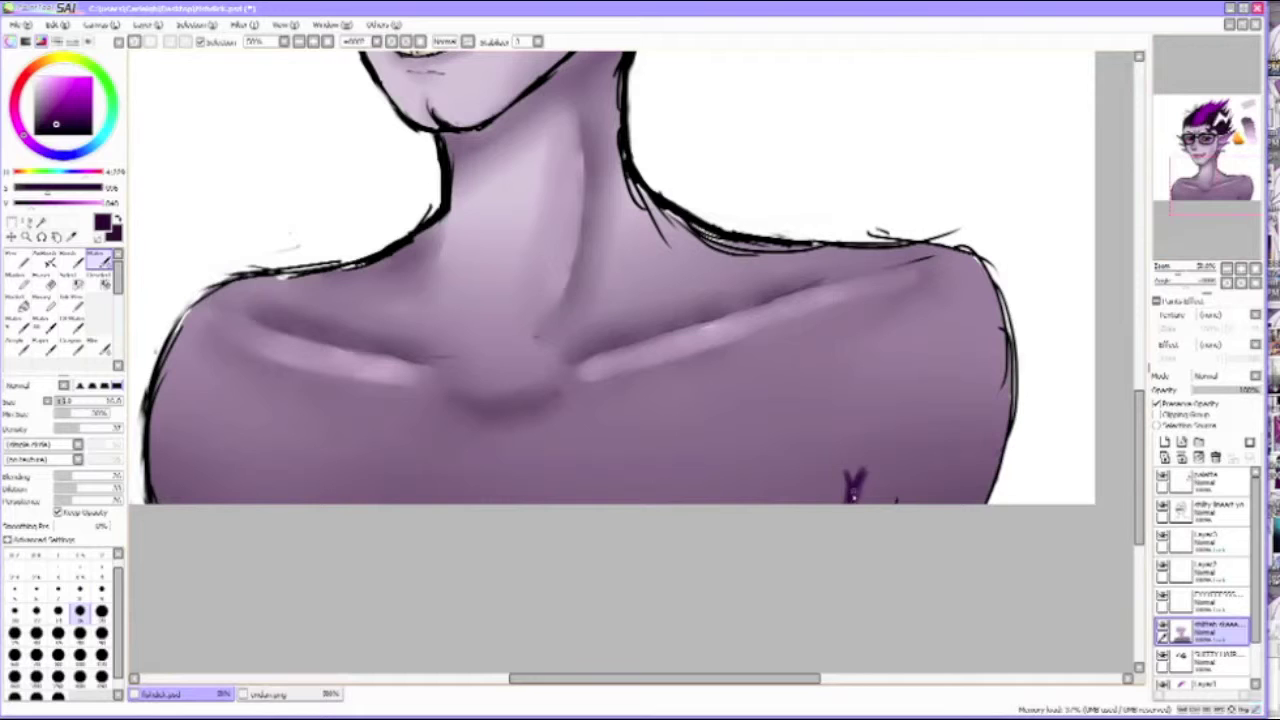
drag(213, 500, 230, 456)
key(b)
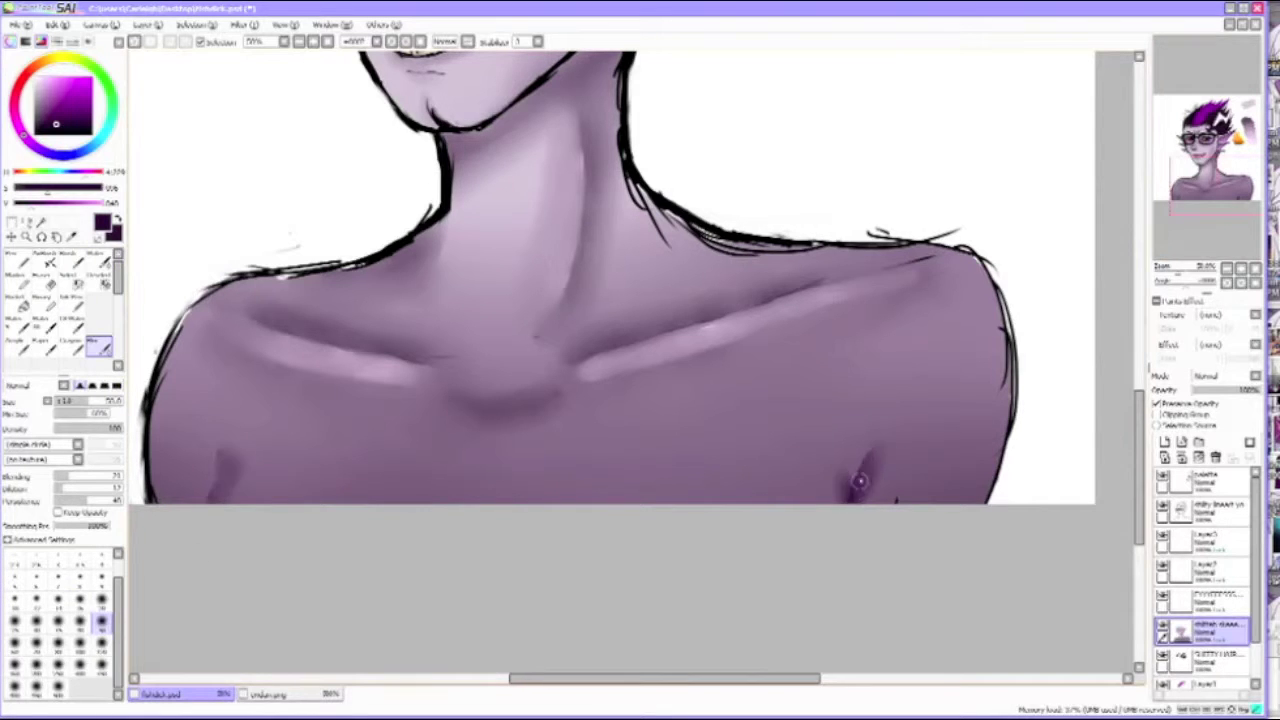
key(n)
alt+click(228, 470)
drag(222, 498, 228, 472)
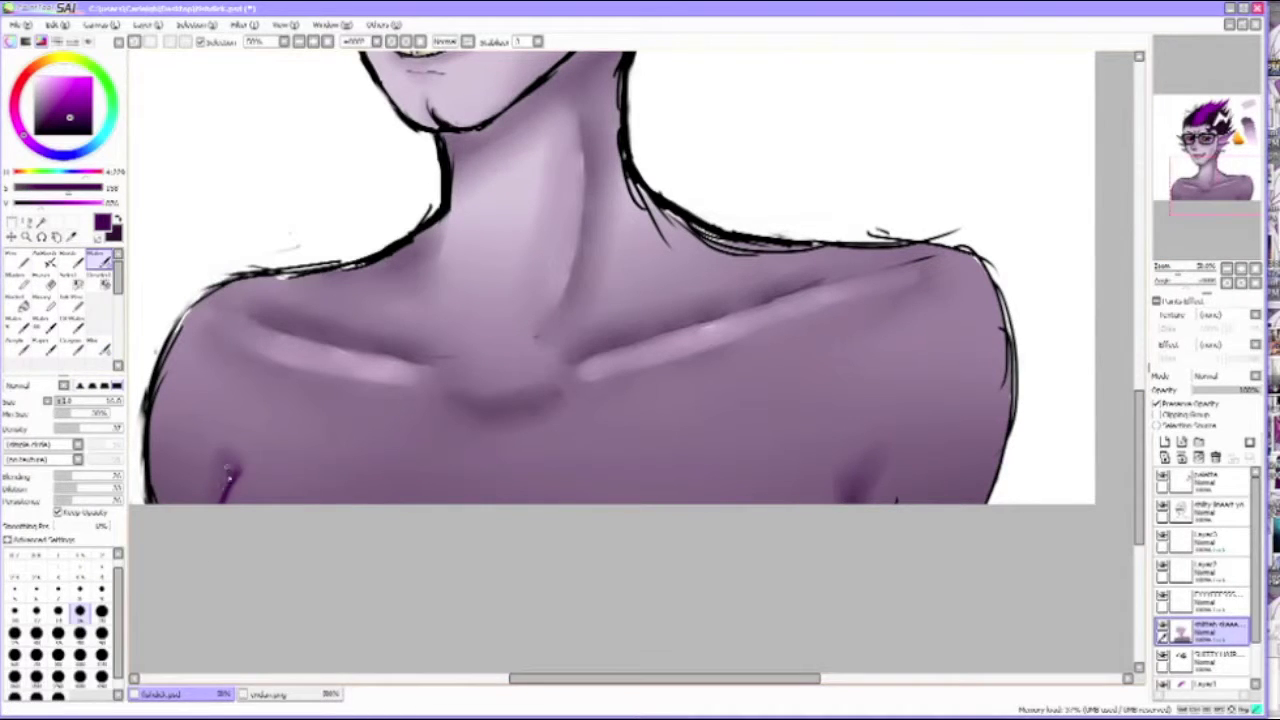
Draw thin dark grey-purple lines over both armpit creases and blend them into the surrounding shadow.
scroll(855, 508, down, 3)
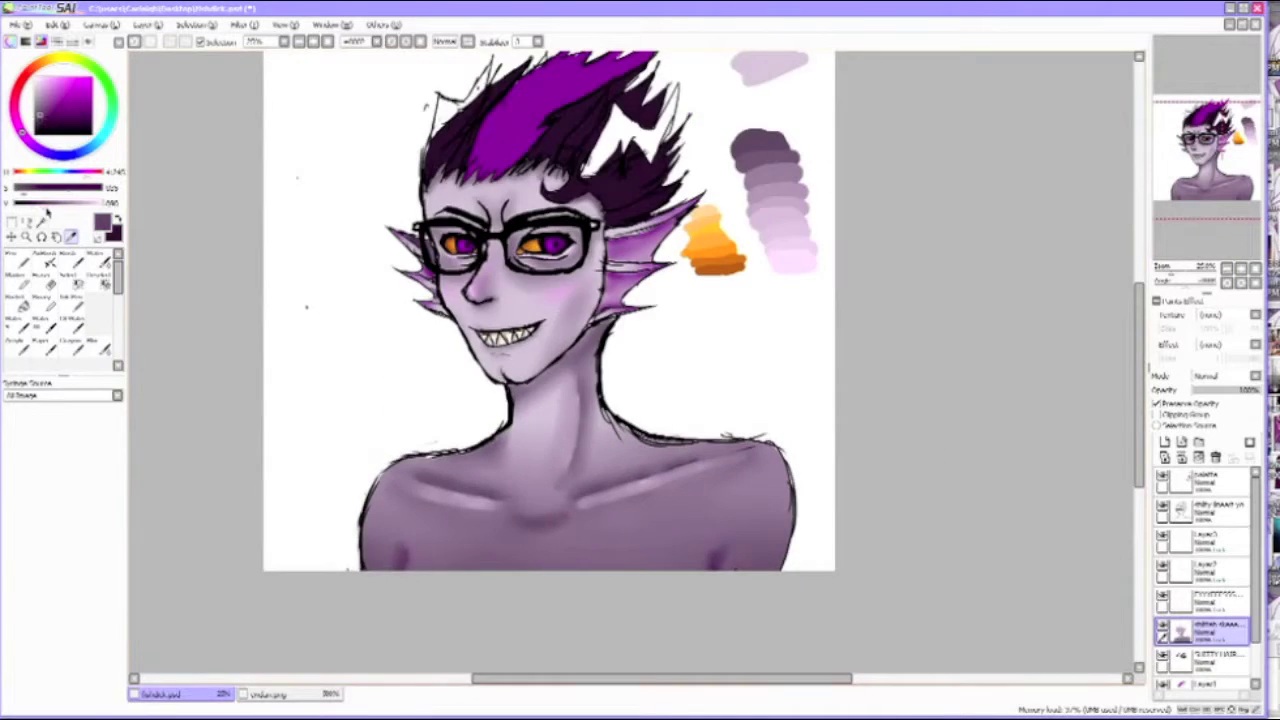
scroll(855, 508, up, 4)
drag(206, 420, 190, 447)
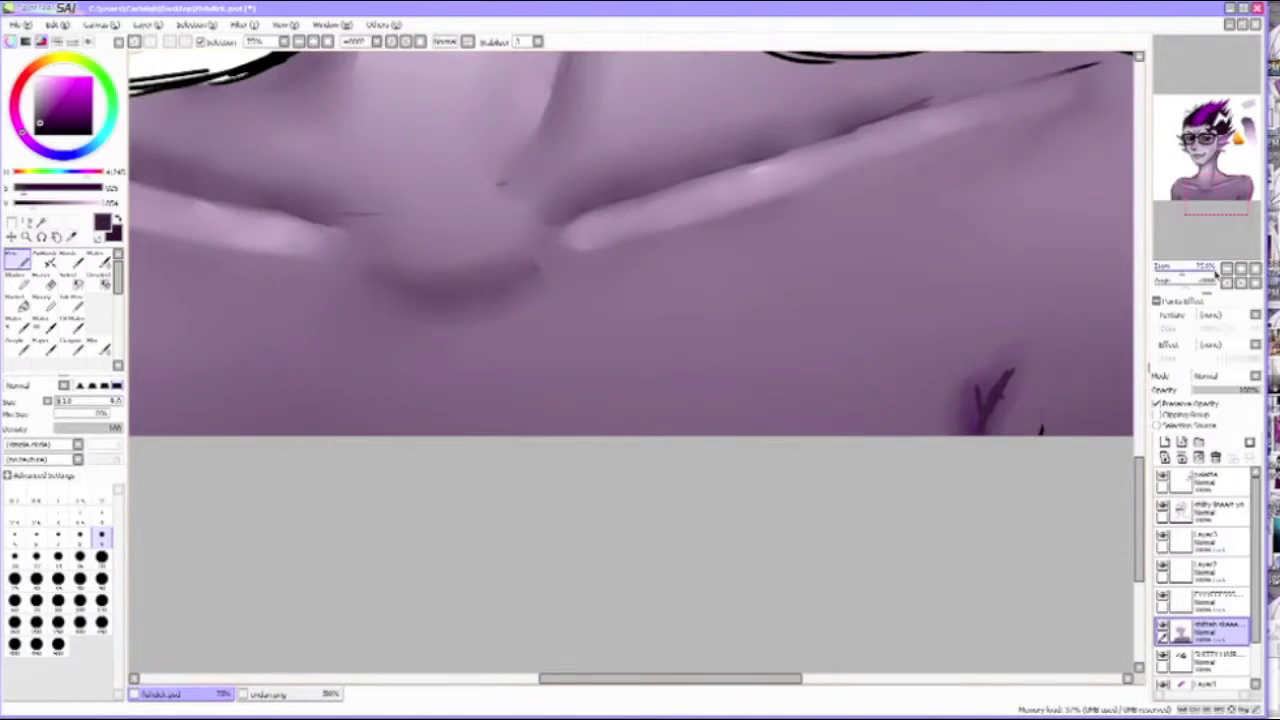
scroll(640, 300, down, 2)
click(100, 345)
scroll(146, 397, up, 1)
scroll(860, 437, up, 1)
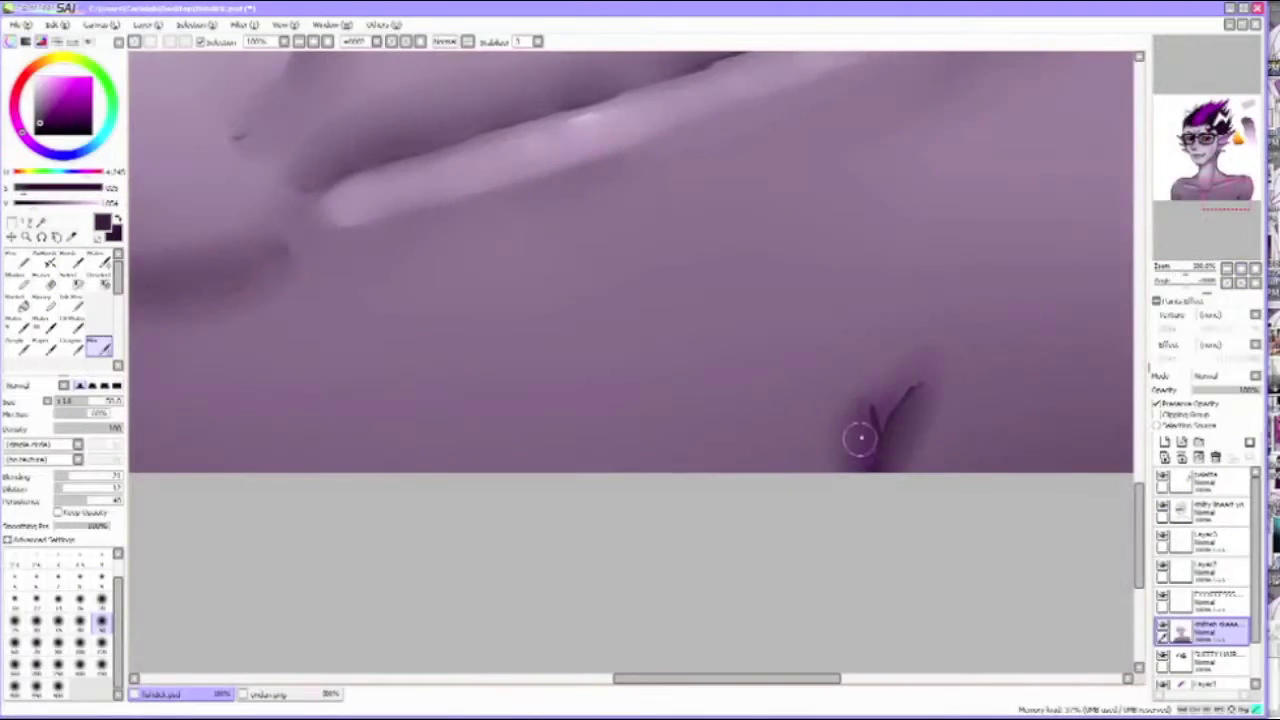
scroll(876, 411, left, 5)
click(101, 620)
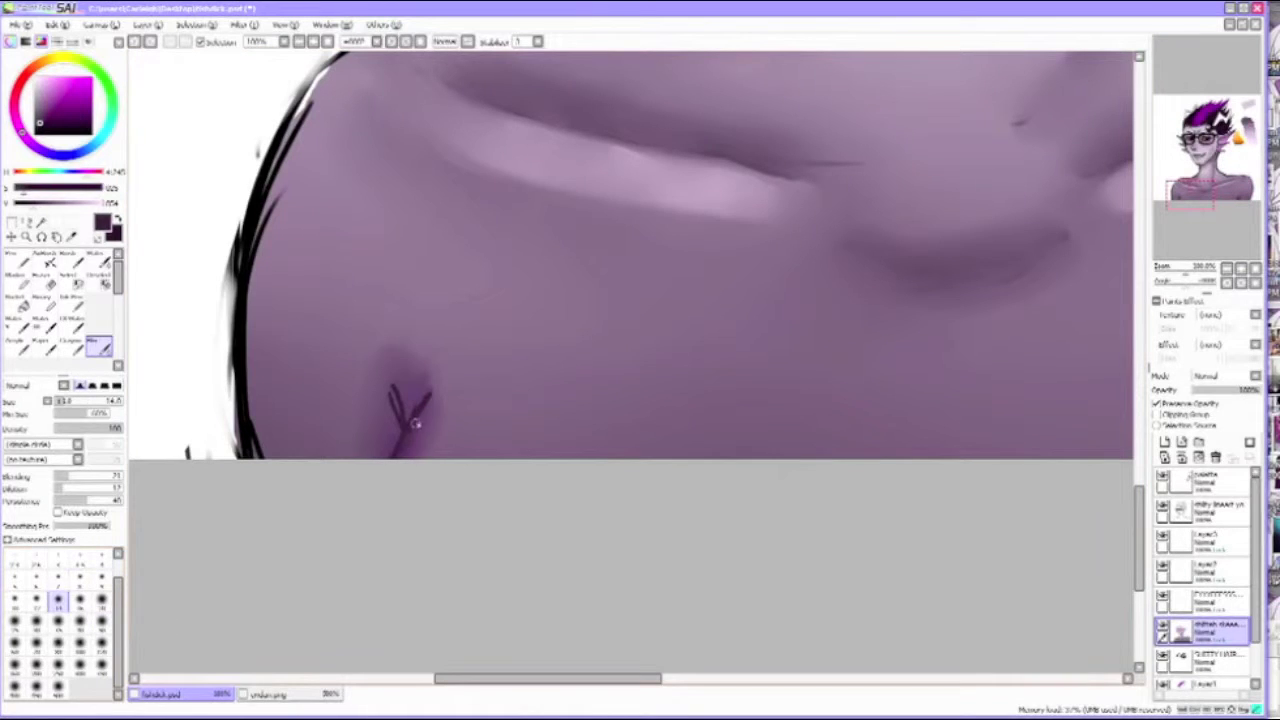
click(101, 578)
Try to merge the purple hair streak layer with the dark hair layer.
key(minus)
key(minus)
key(plus)
key(plus)
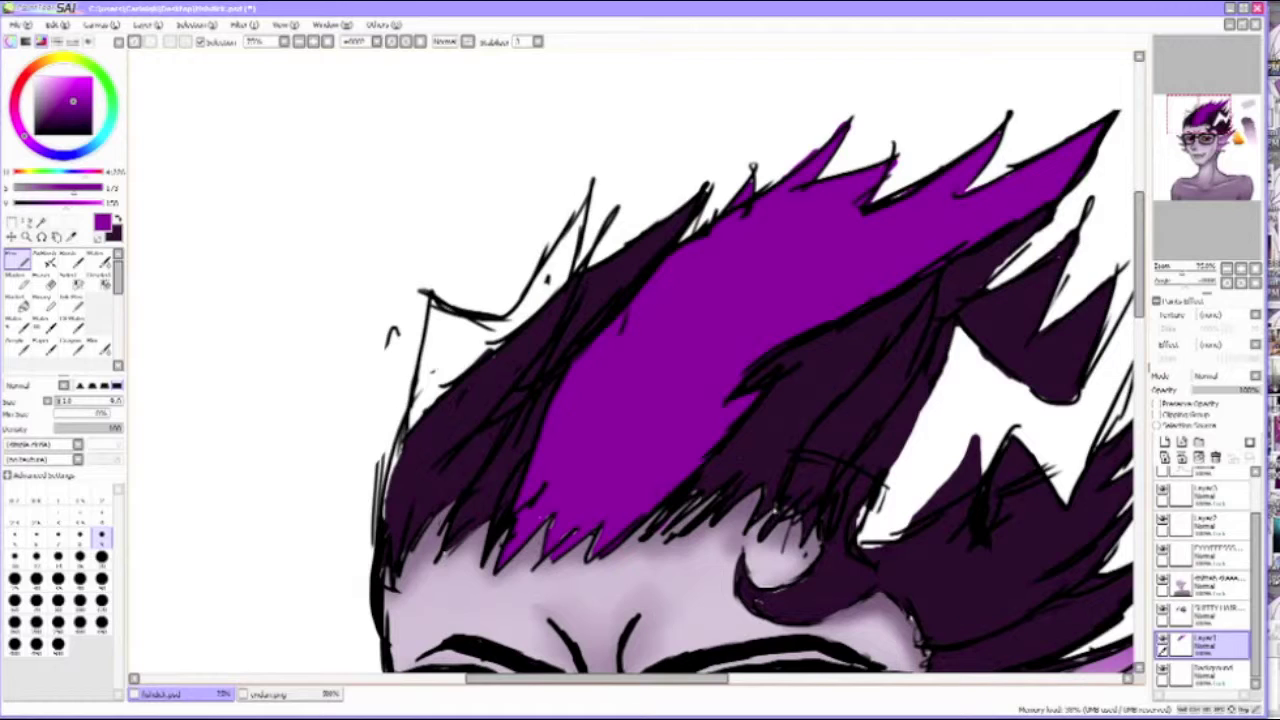
key(ctrl+e)
key(e)
key(Escape)
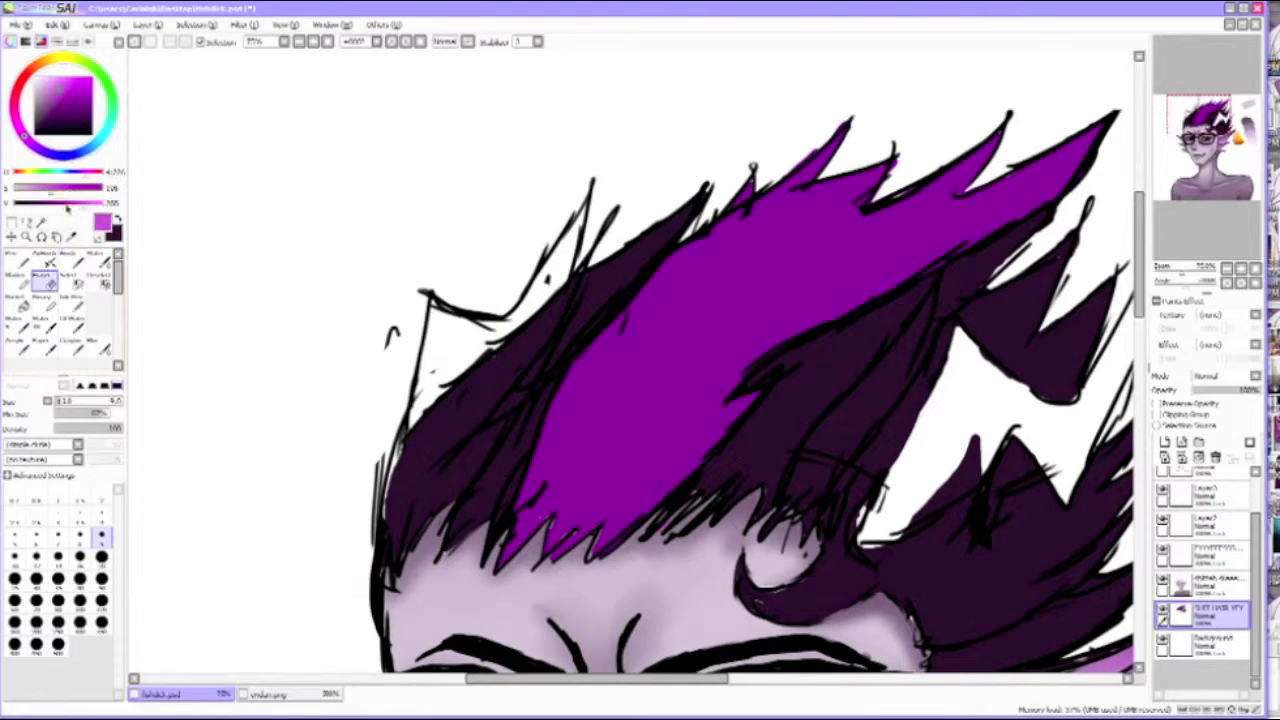
key(ctrl+shift+n)
Shade the purple hair streak with darker purple strokes along the strands, and blend them.
key(b)
click(58, 190)
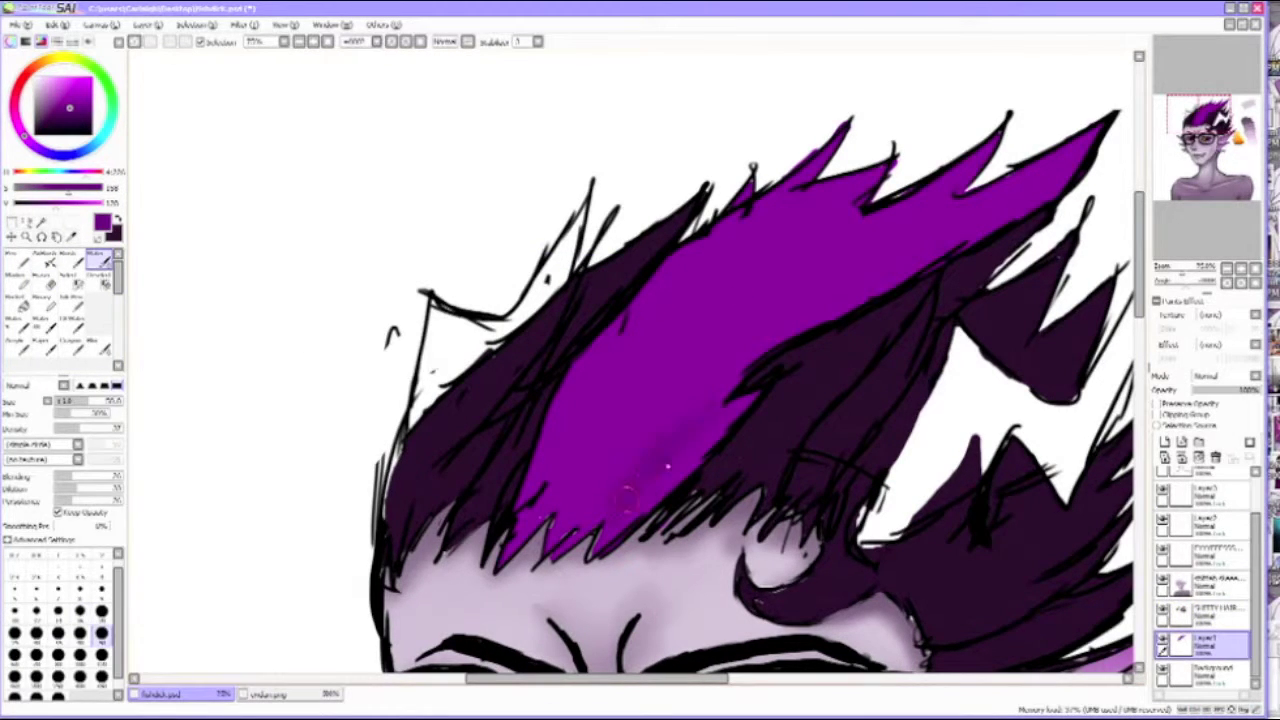
key(bracketleft)
key(bracketleft)
key(bracketleft)
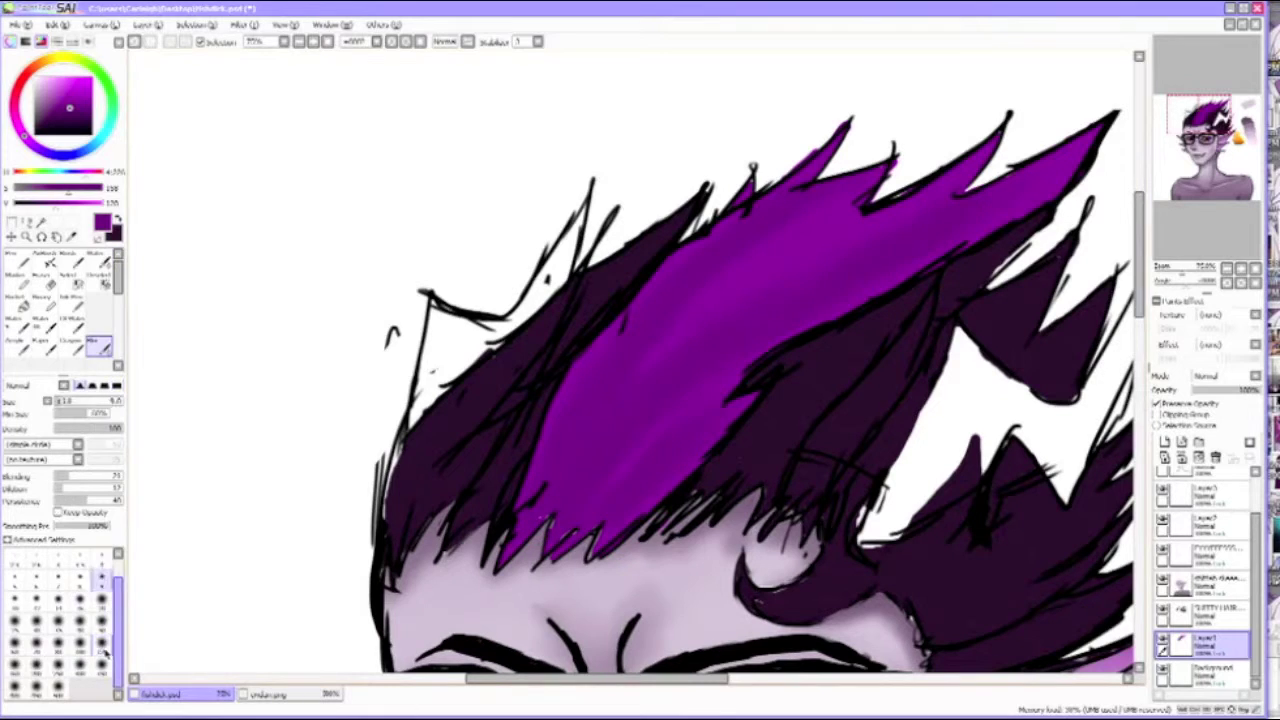
drag(632, 493, 790, 297)
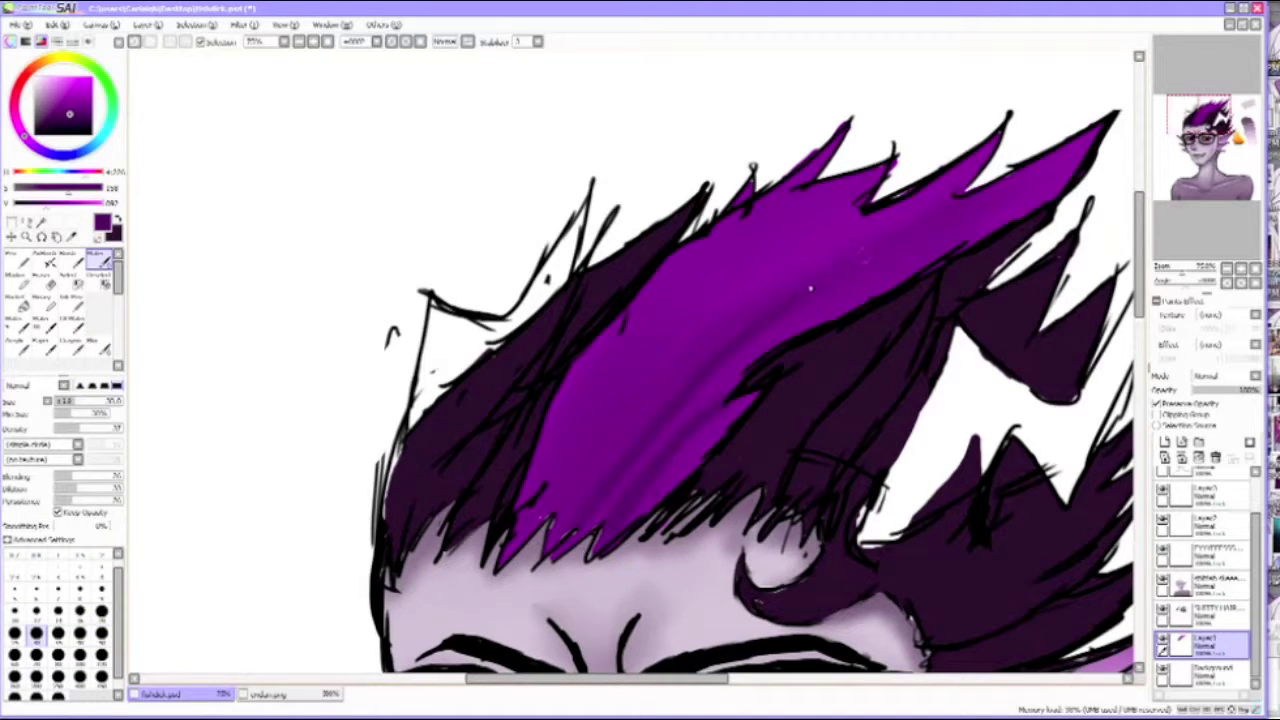
drag(605, 382, 766, 230)
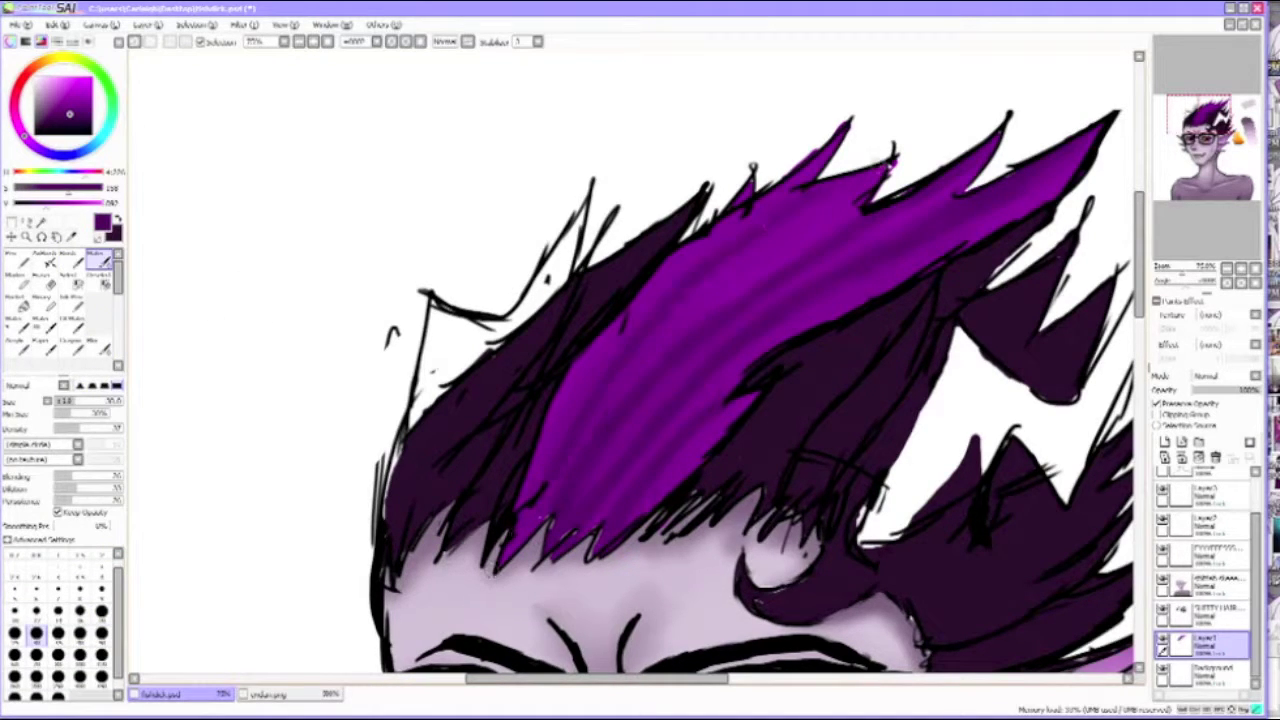
key(b)
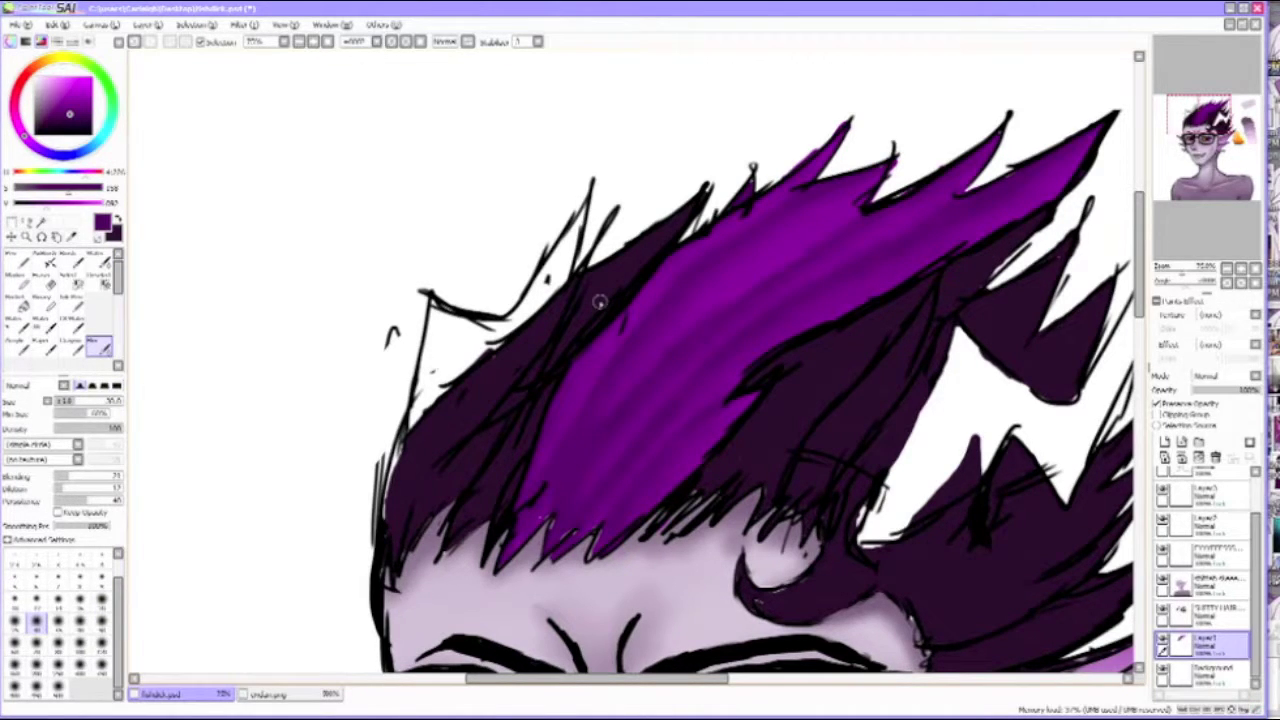
Add thin lighter purple strand highlights along the hair streak and blend them in.
click(48, 210)
key(b)
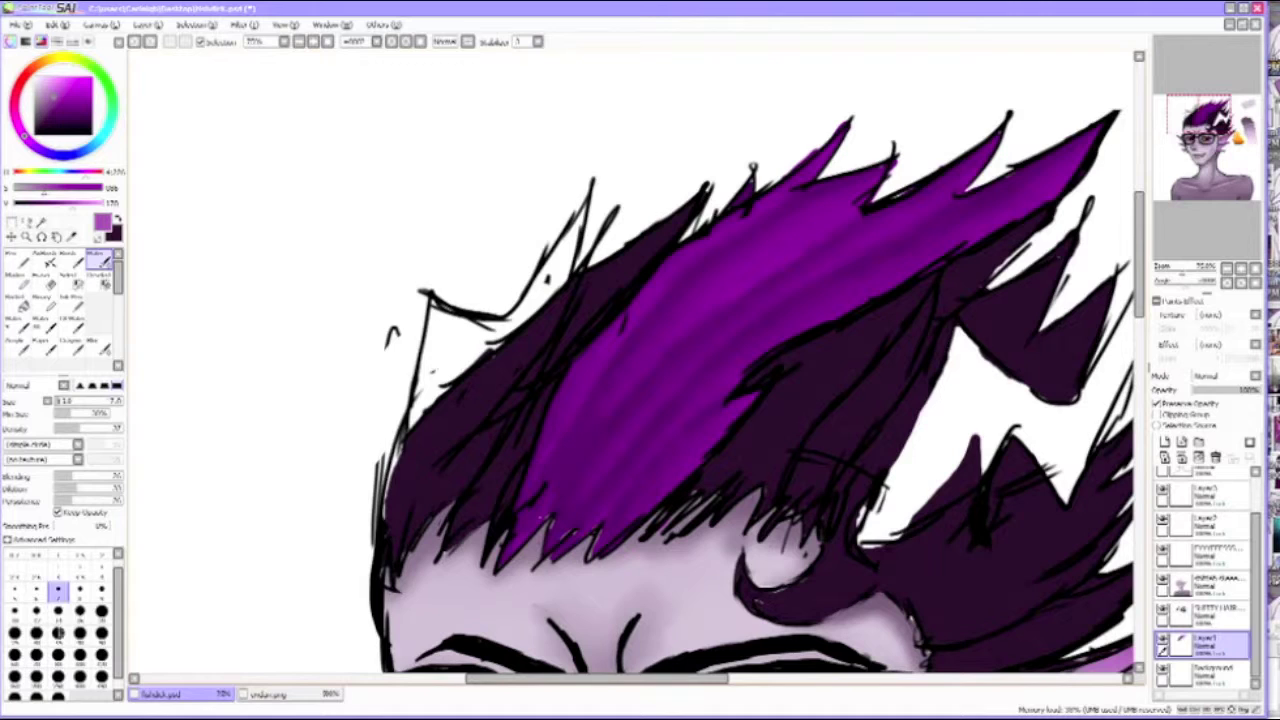
drag(610, 500, 810, 280)
drag(600, 460, 715, 255)
key(b)
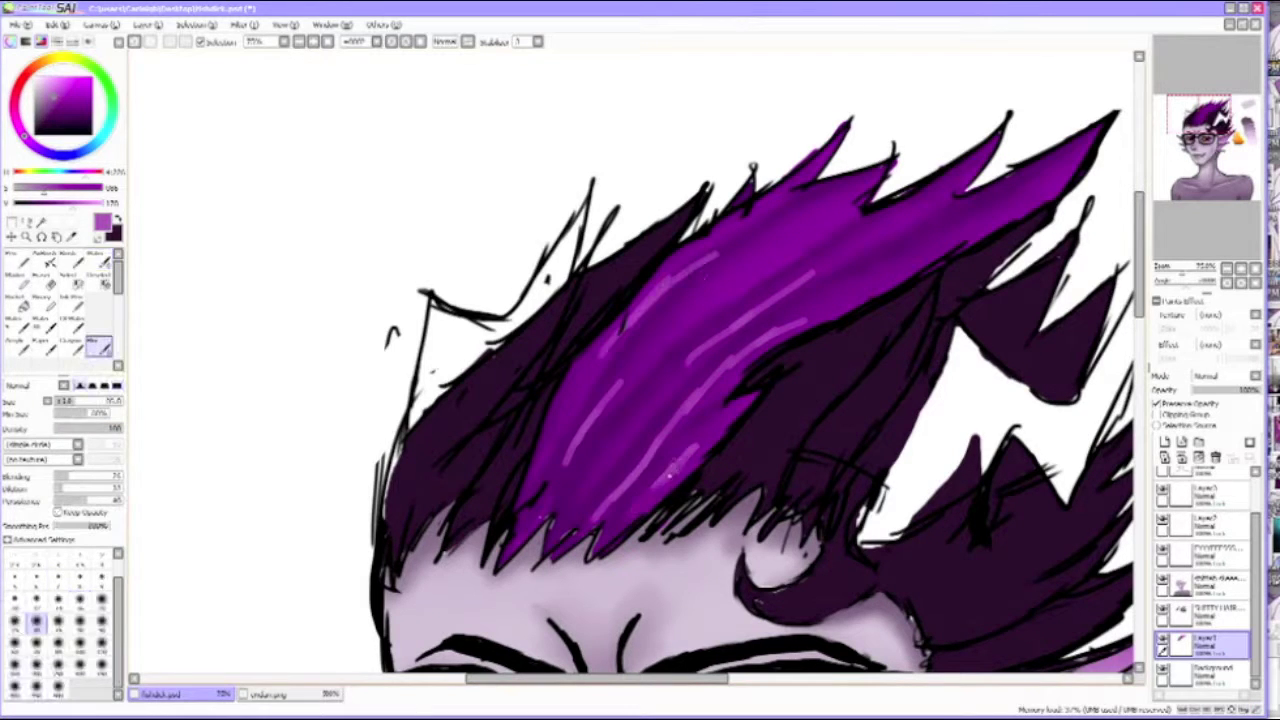
drag(595, 515, 805, 320)
drag(600, 430, 690, 268)
Paint a pale mauve zigzag shine across the middle of the hair streak and soften it by blending.
click(70, 203)
key(b)
mouse_move(555, 412)
mouse_down()
mouse_move(678, 340)
mouse_move(865, 262)
mouse_up()
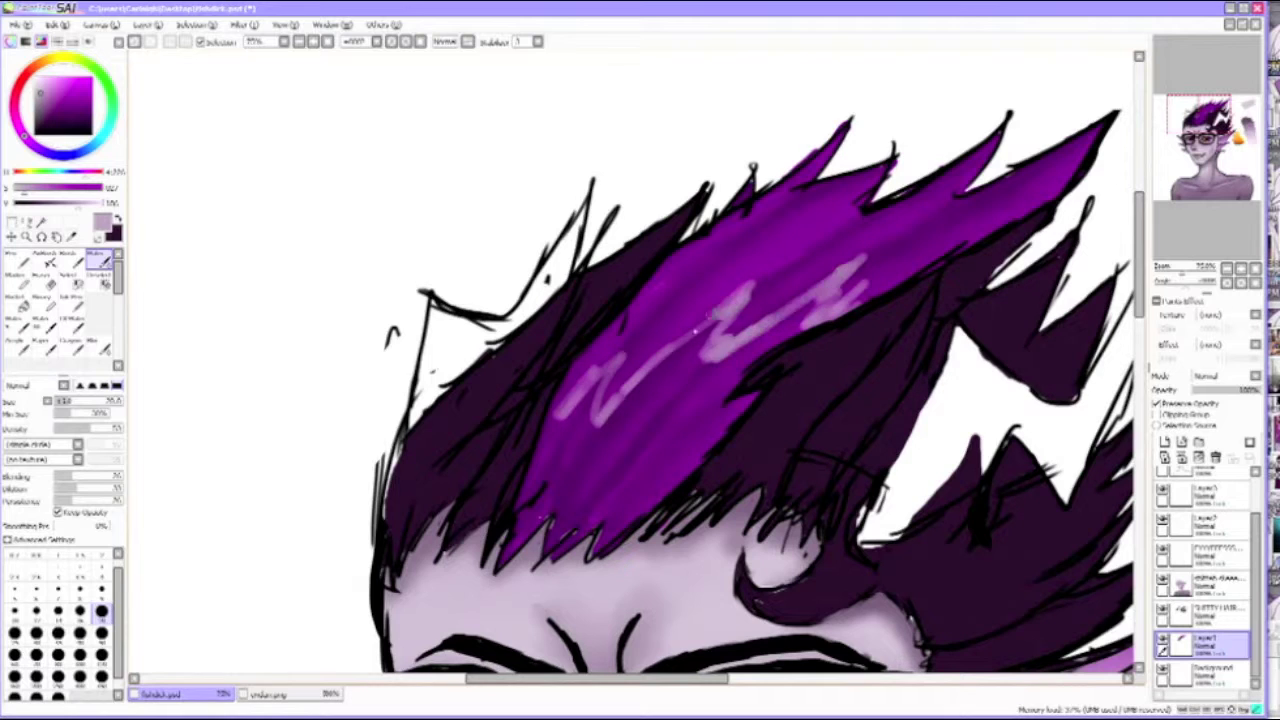
key(b)
drag(550, 420, 640, 325)
mouse_move(575, 435)
mouse_down()
mouse_move(745, 295)
mouse_move(830, 275)
mouse_up()
key(ctrl+z)
key(b)
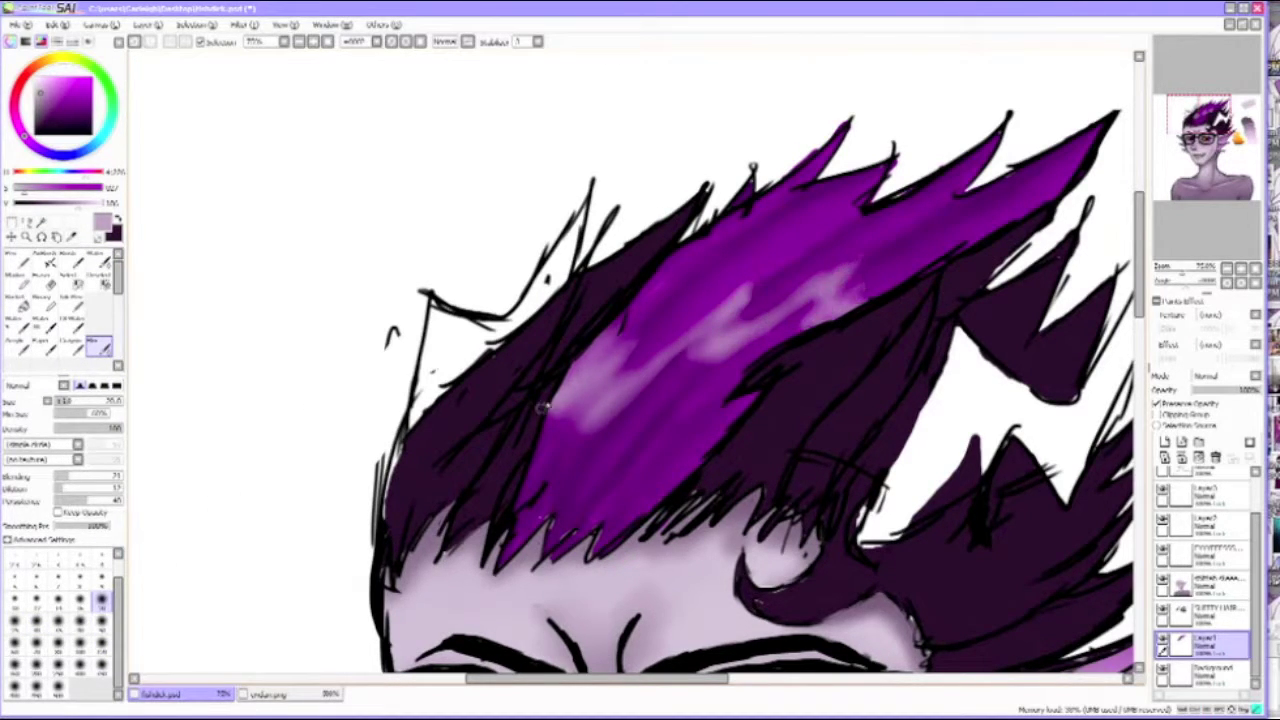
Outline a sideburn on a new layer beside the large ear fin and fill it with dark purple.
key(ctrl+minus)
key(ctrl+minus)
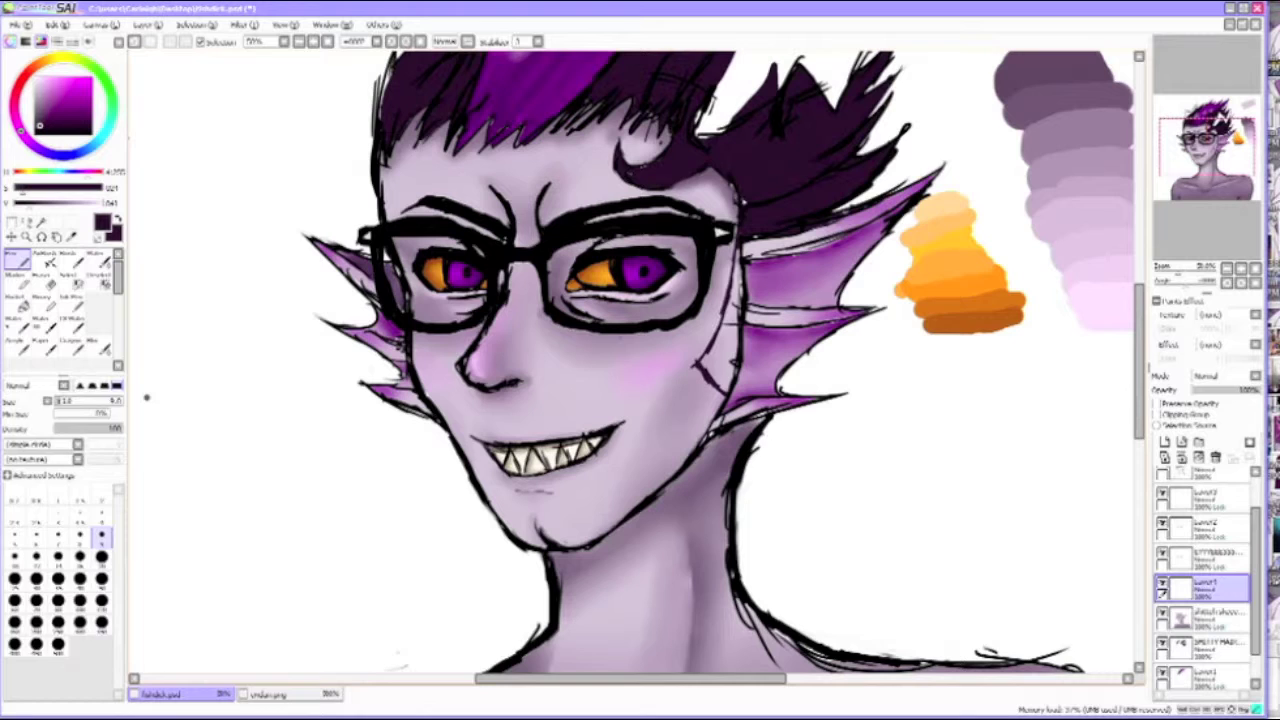
key(b)
key(e)
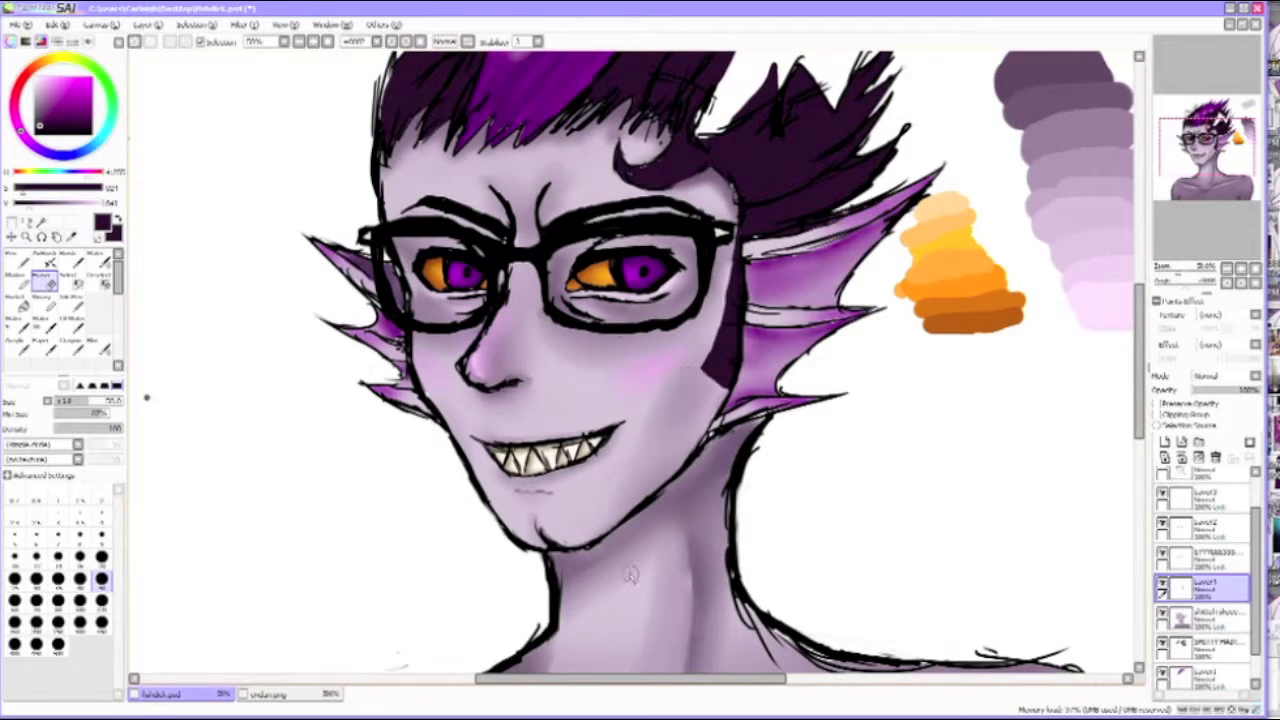
key(Page_Up)
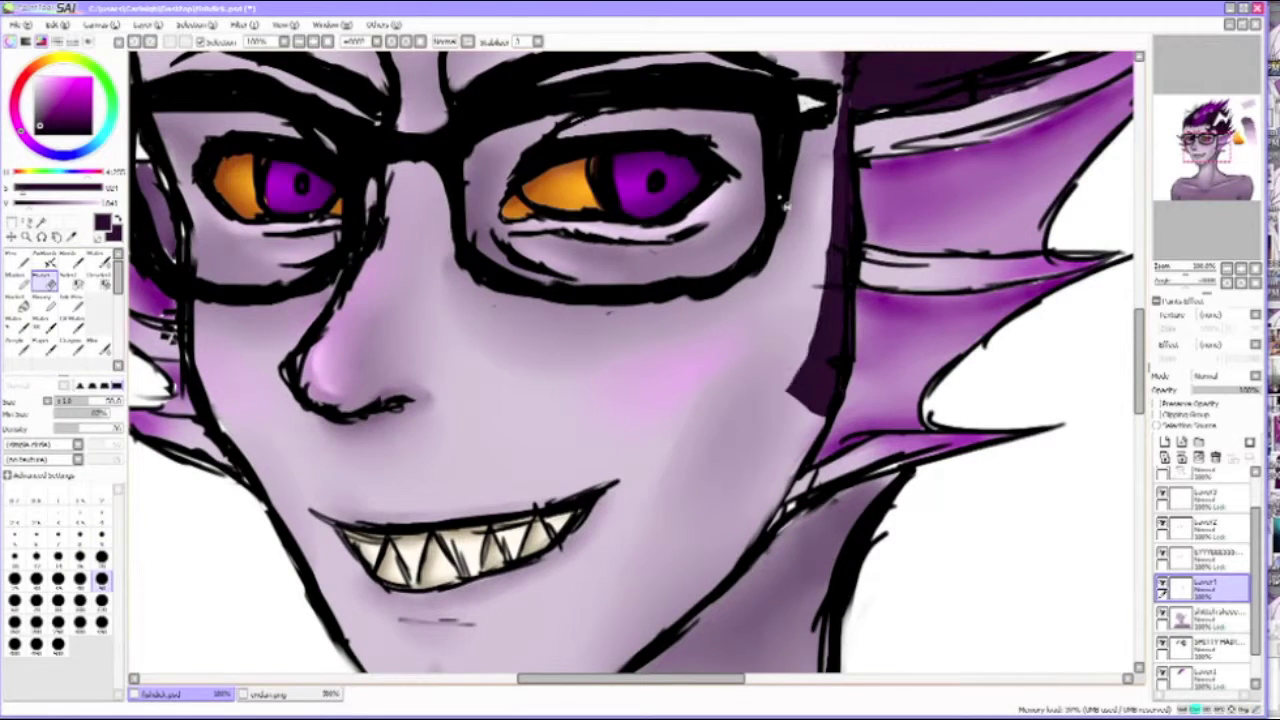
Add black strand lines to the sideburn and erase its excess to slim and shape it.
key(Page_Down)
key(Page_Up)
key(b)
key(Page_Up)
scroll(717, 362, down, 3)
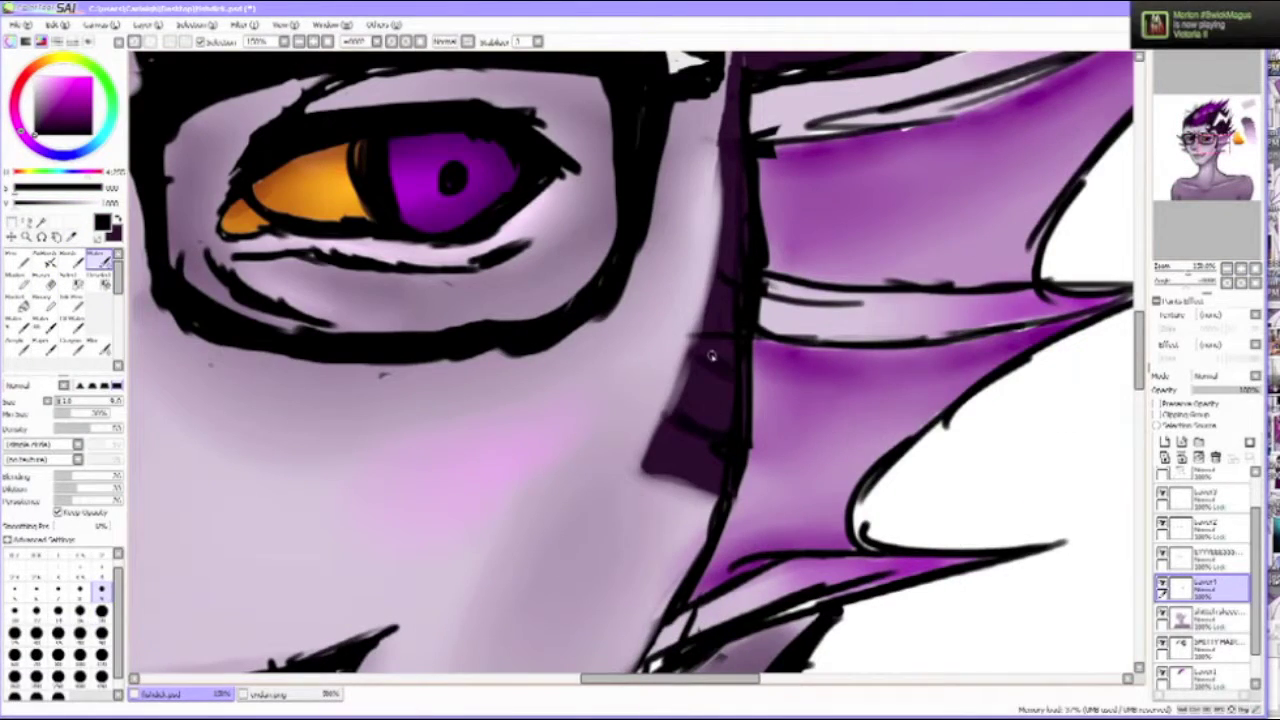
key(e)
key(Page_Down)
key(Page_Down)
key(Page_Down)
key(Page_Down)
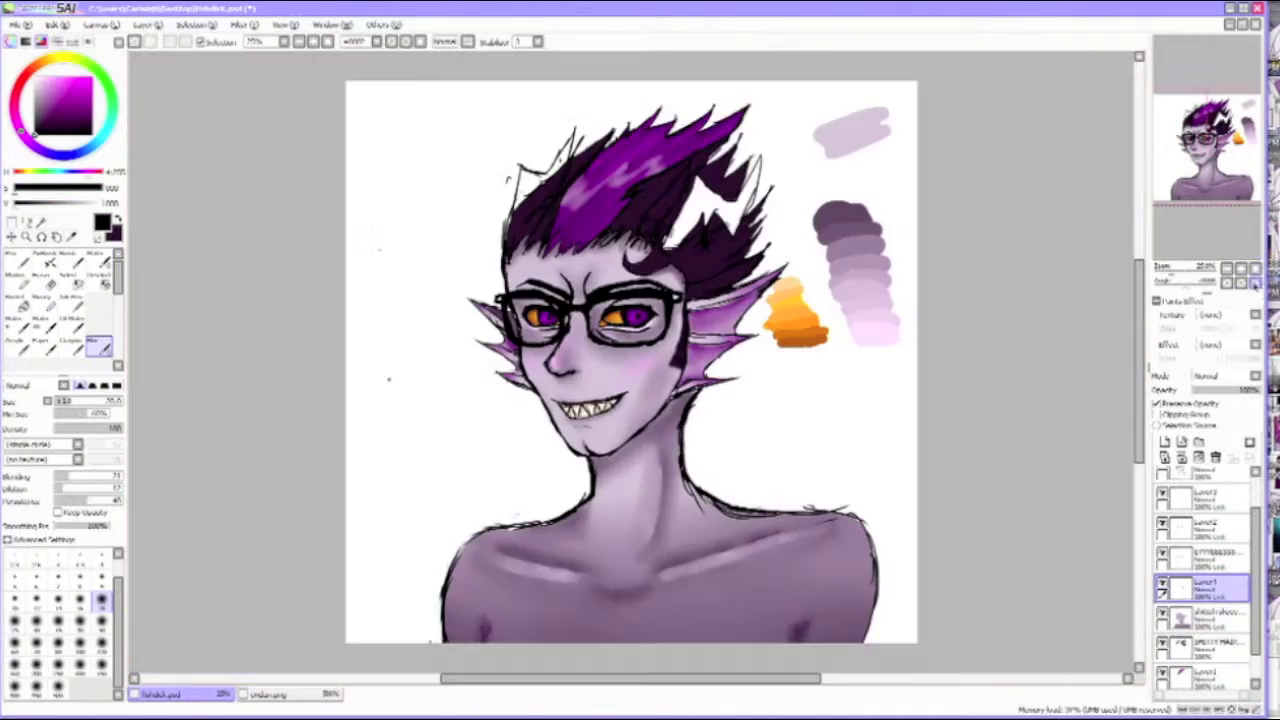
Touch up the sideburn's edges beside the ear fin with light mauve and blend them.
key(Page_Up)
key(Page_Up)
key(Page_Up)
key(Page_Up)
key(b)
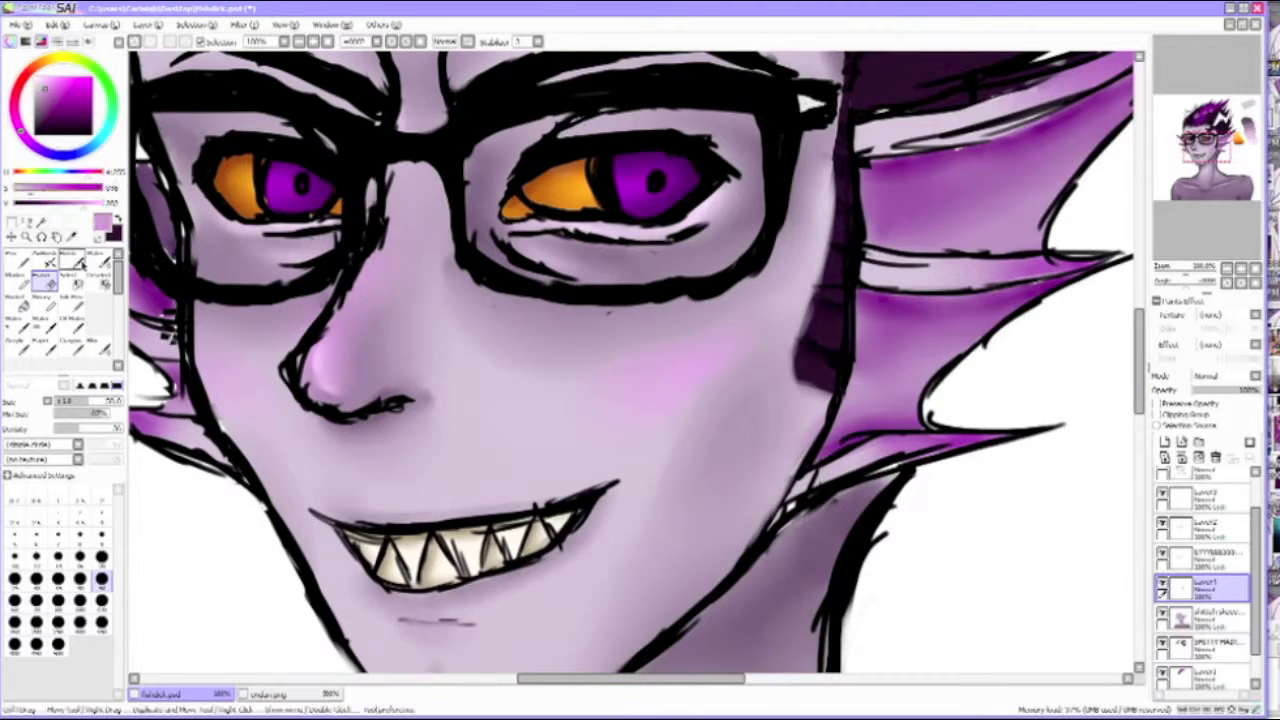
key(e)
key(Page_Down)
key(Page_Up)
key(Page_Down)
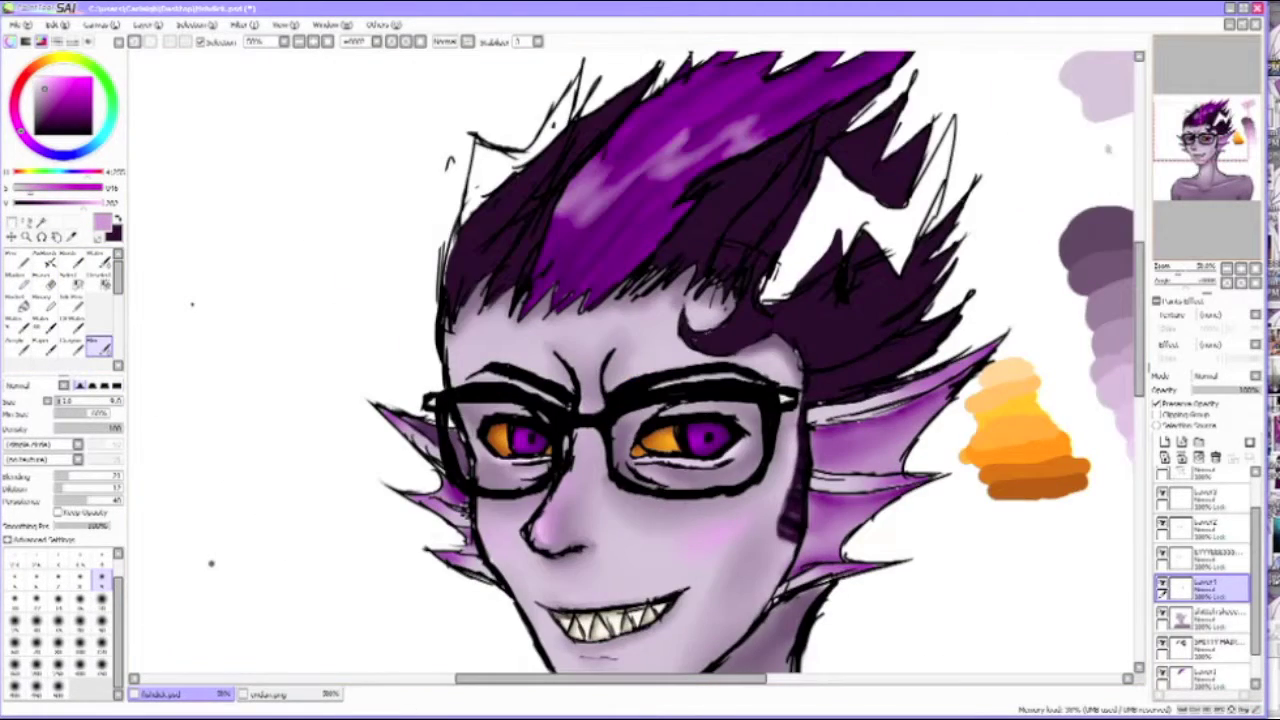
Switch to the web browser and look through the Eridan Ampora image search results for character references.
key(alt+Tab)
scroll(720, 400, down, 1)
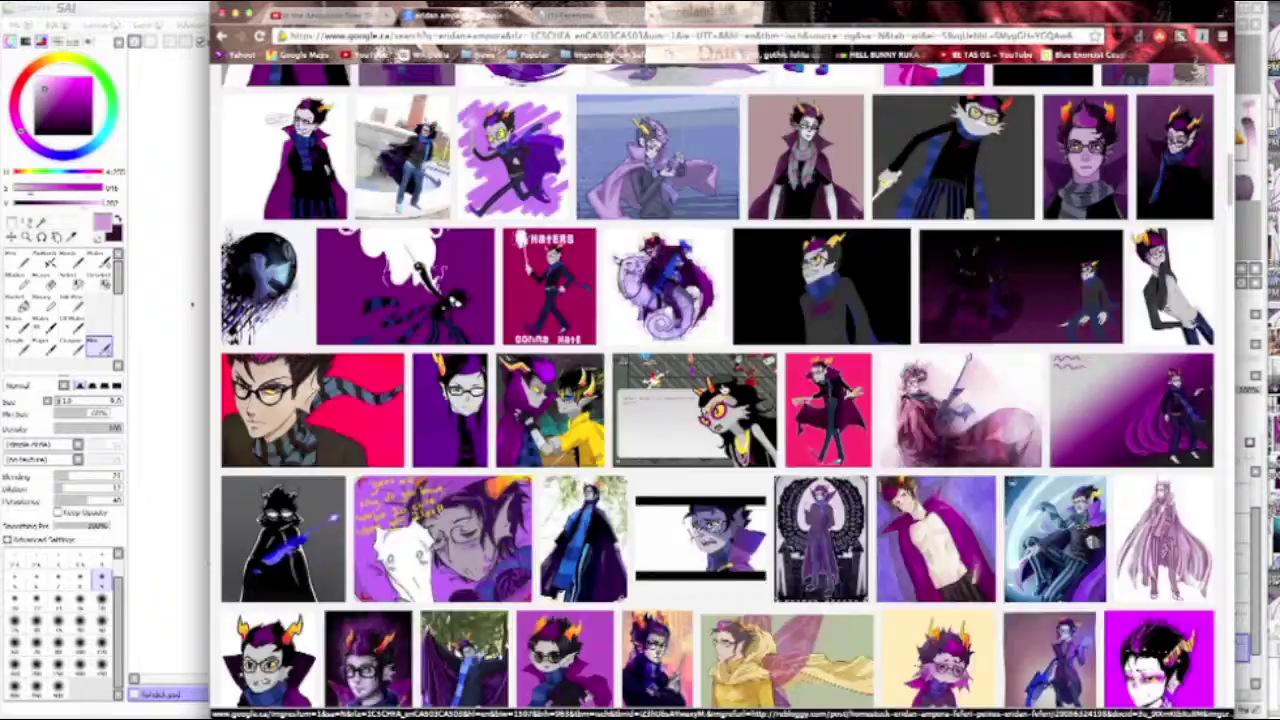
click(695, 410)
click(975, 200)
scroll(981, 240, up, 10)
click(891, 205)
click(926, 486)
click(428, 375)
click(530, 690)
scroll(378, 299, down, 4)
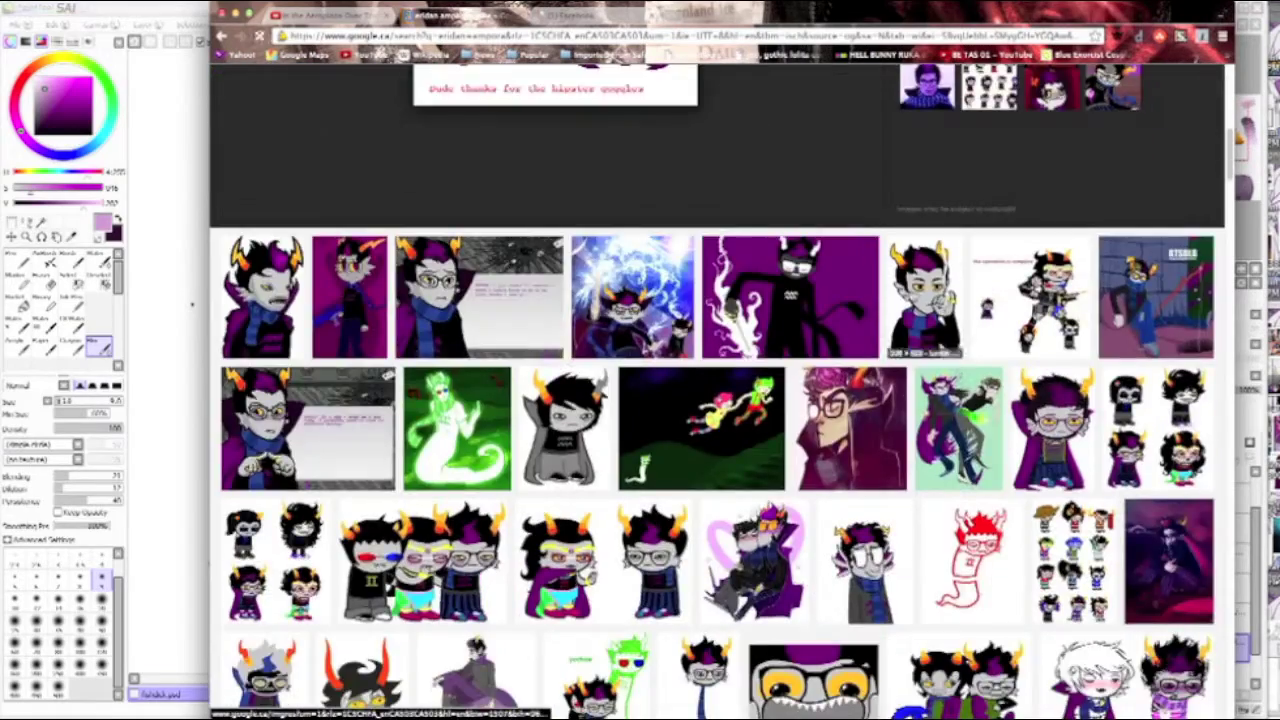
Browse further through the Eridan image search results and switch to the YouTube page with the full music album.
click(925, 293)
click(1050, 570)
key(Right)
key(ctrl+Tab)
key(ctrl+Tab)
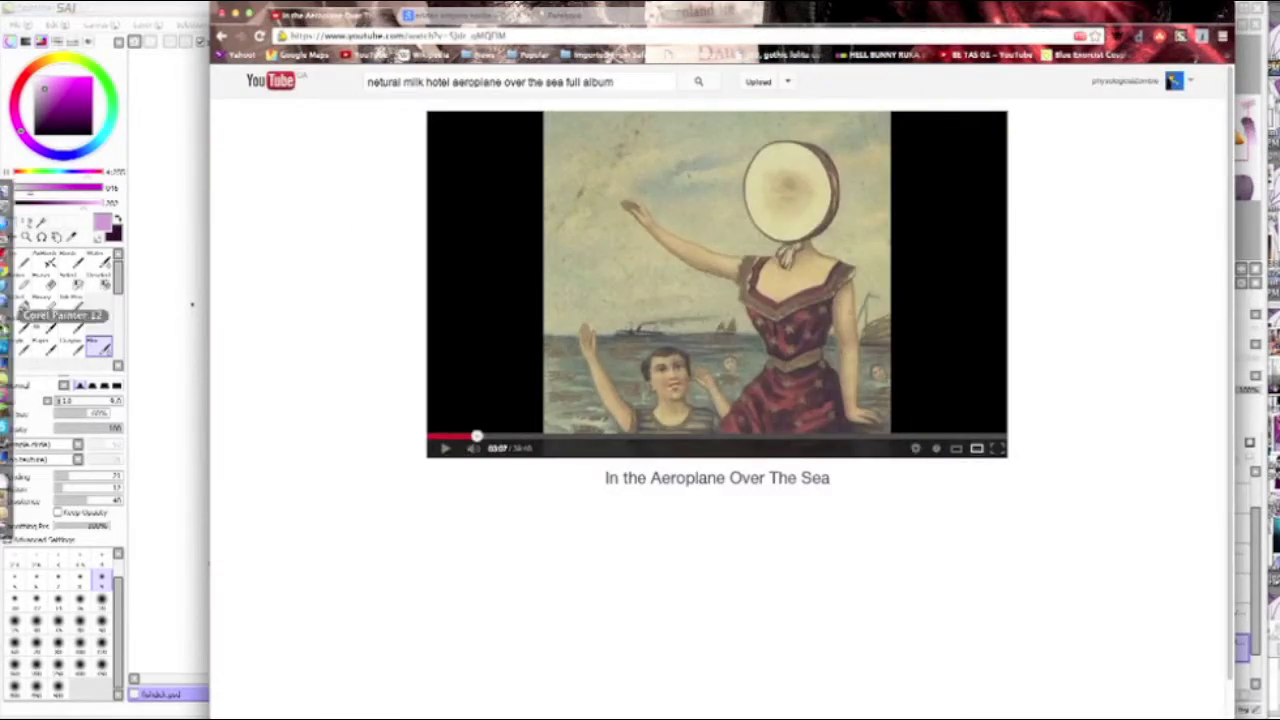
Switch to iTunes, view The Network among the artists, and return to the portrait in PaintTool SAI.
key(super+Tab)
double_click(357, 406)
scroll(389, 349, up, 10)
click(336, 234)
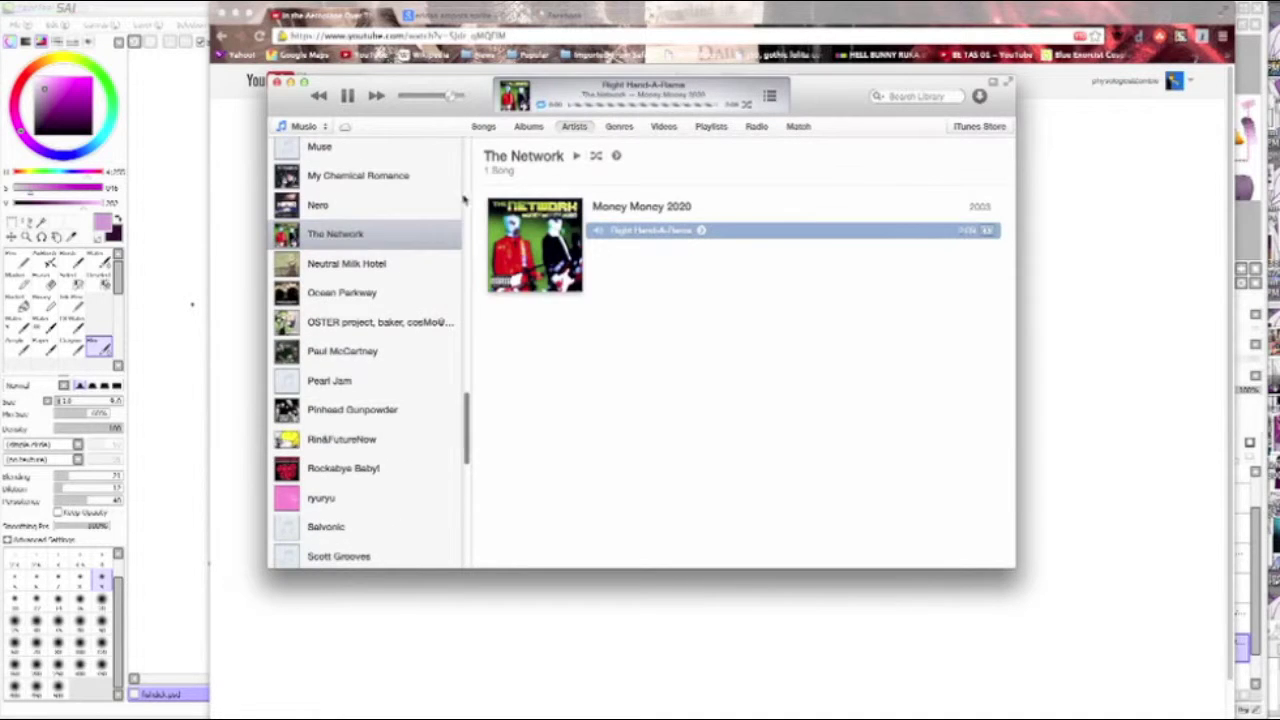
key(super+Tab)
key(super+Tab)
click(1227, 269)
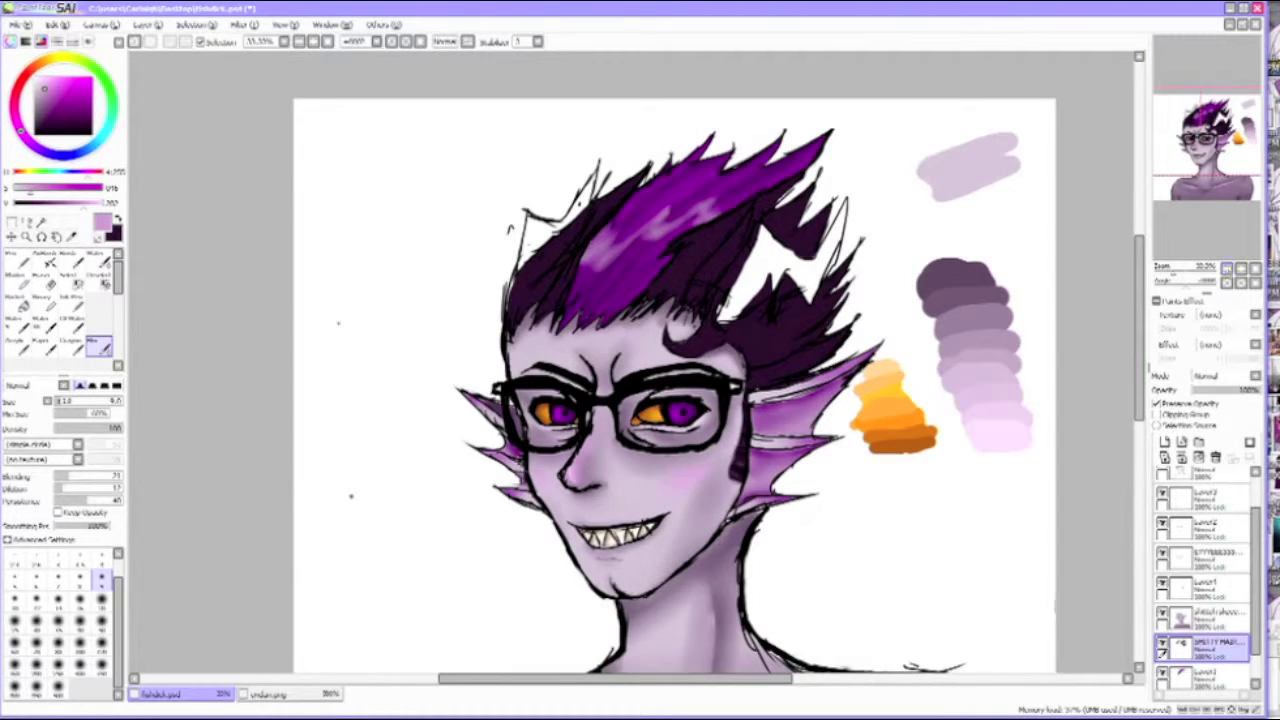
Darken the dark purple hair sections with near-black shading and blend the strokes.
click(98, 255)
click(53, 128)
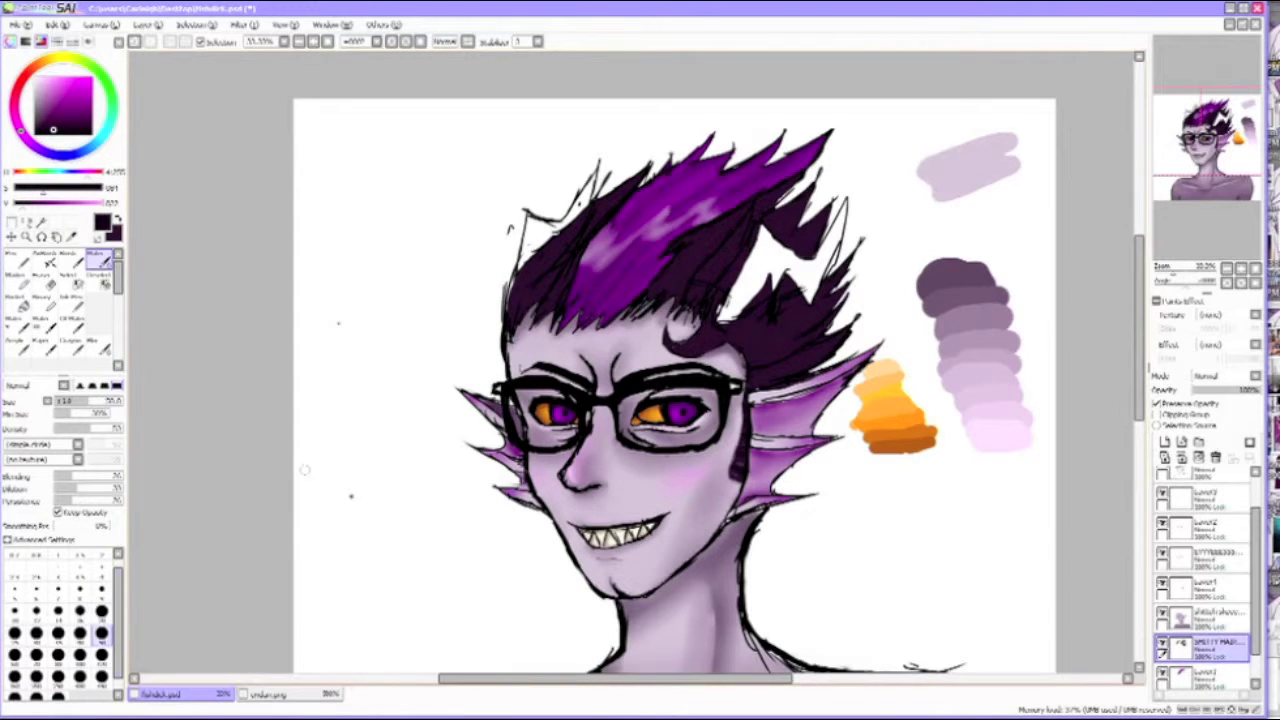
click(1243, 393)
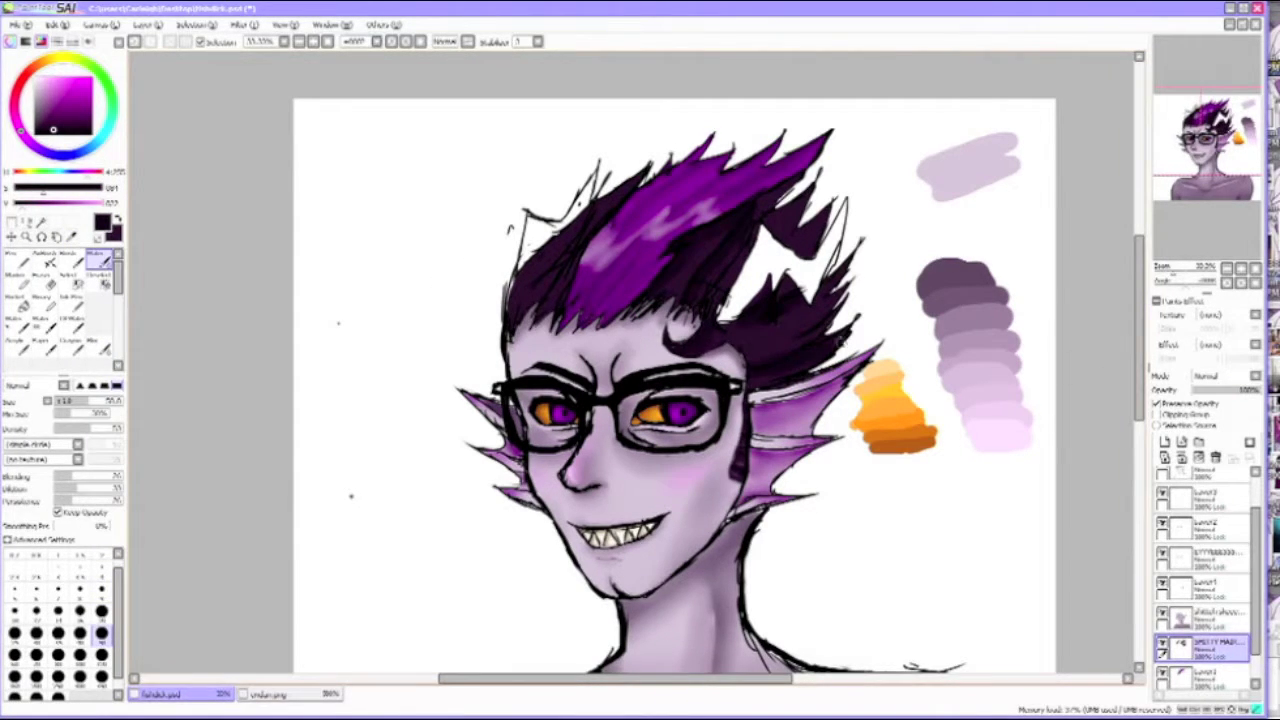
scroll(604, 256, up, 3)
key(b)
mouse_move(988, 112)
mouse_down()
mouse_move(1108, 277)
mouse_move(985, 440)
mouse_move(965, 393)
mouse_up()
key(n)
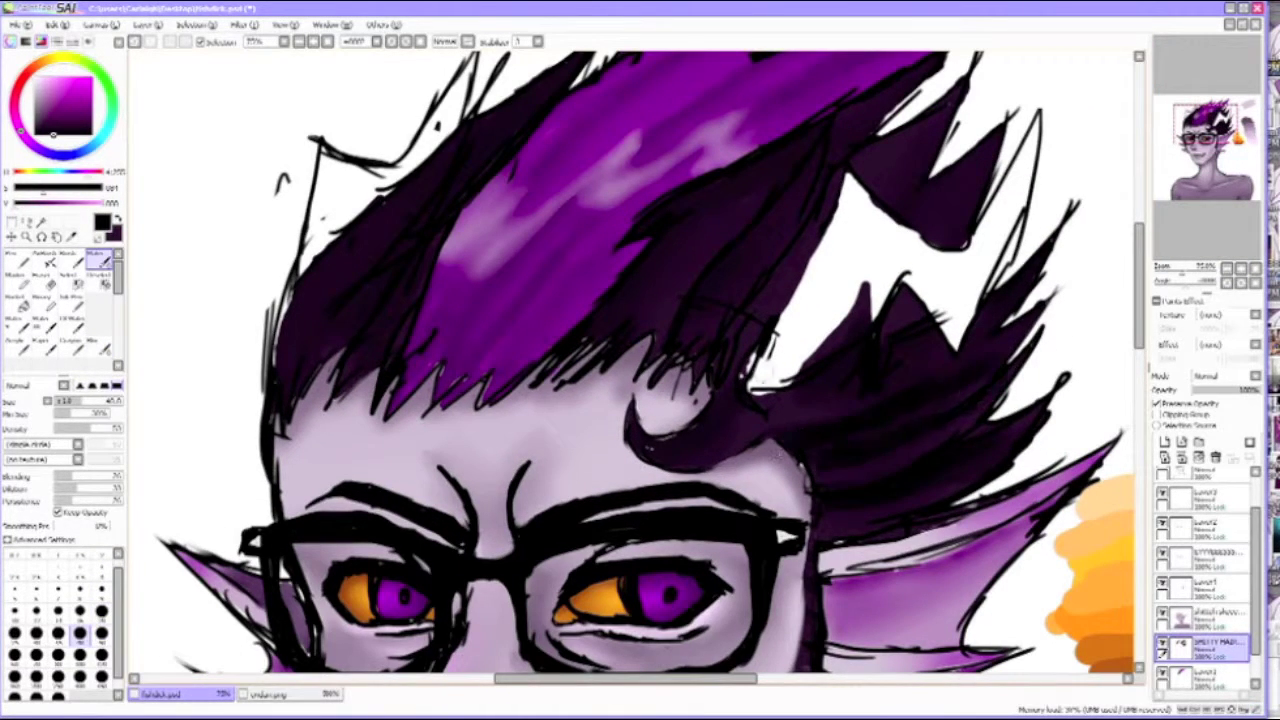
drag(370, 313, 295, 225)
key(b)
key(minus)
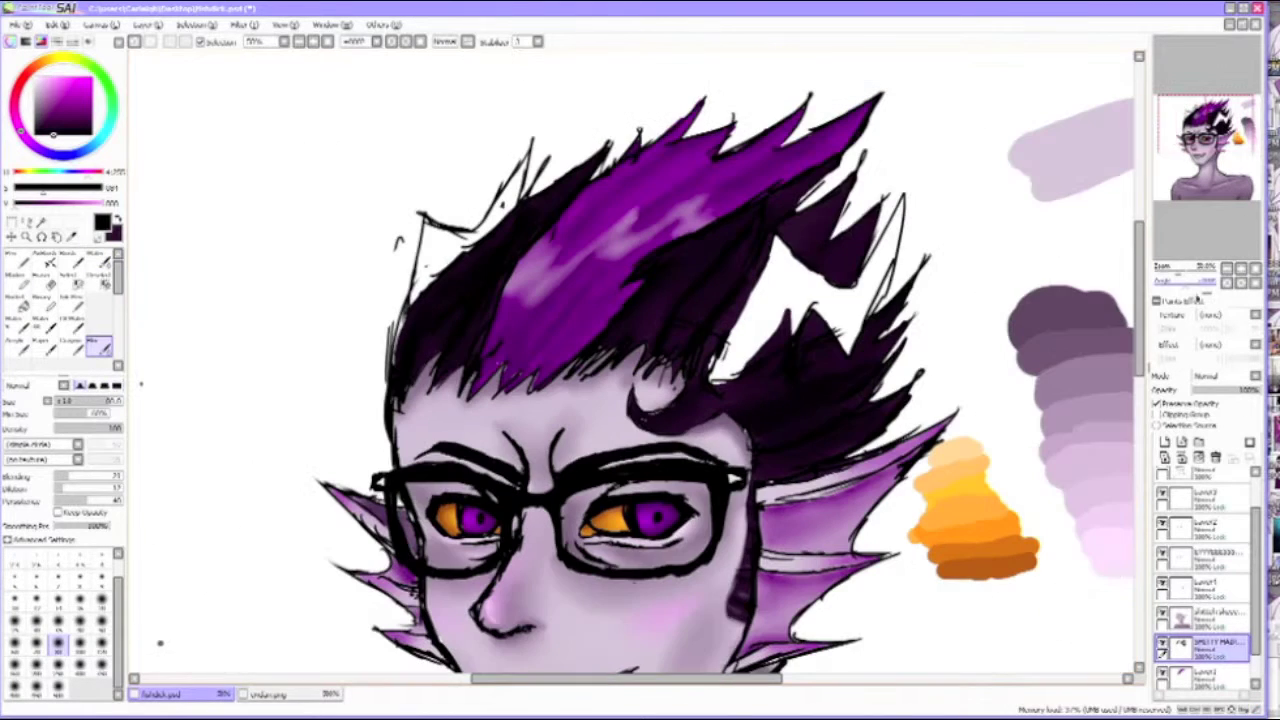
click(98, 346)
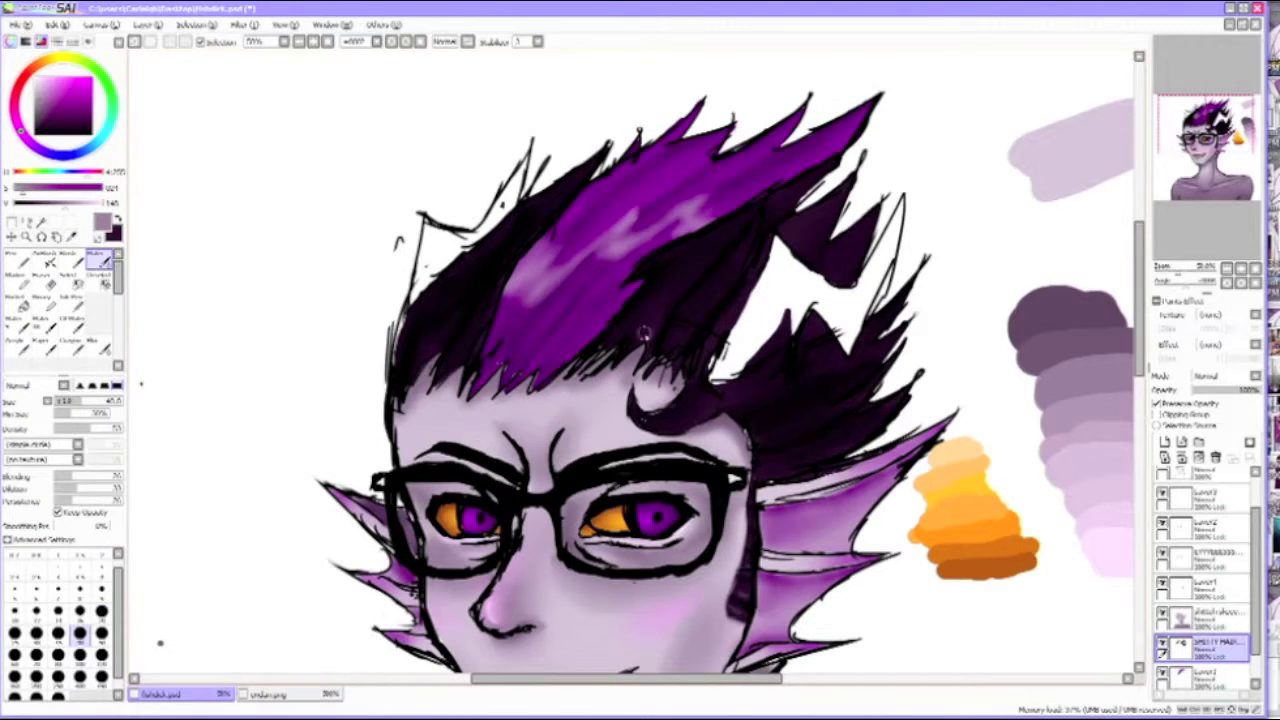
Try muted mauve highlights across the dark sections of the hair, and undo them.
drag(700, 225, 650, 320)
drag(850, 365, 765, 430)
drag(865, 410, 790, 450)
drag(500, 240, 458, 340)
key(ctrl+z)
key(ctrl+z)
key(ctrl+z)
key(ctrl+z)
key(ctrl+z)
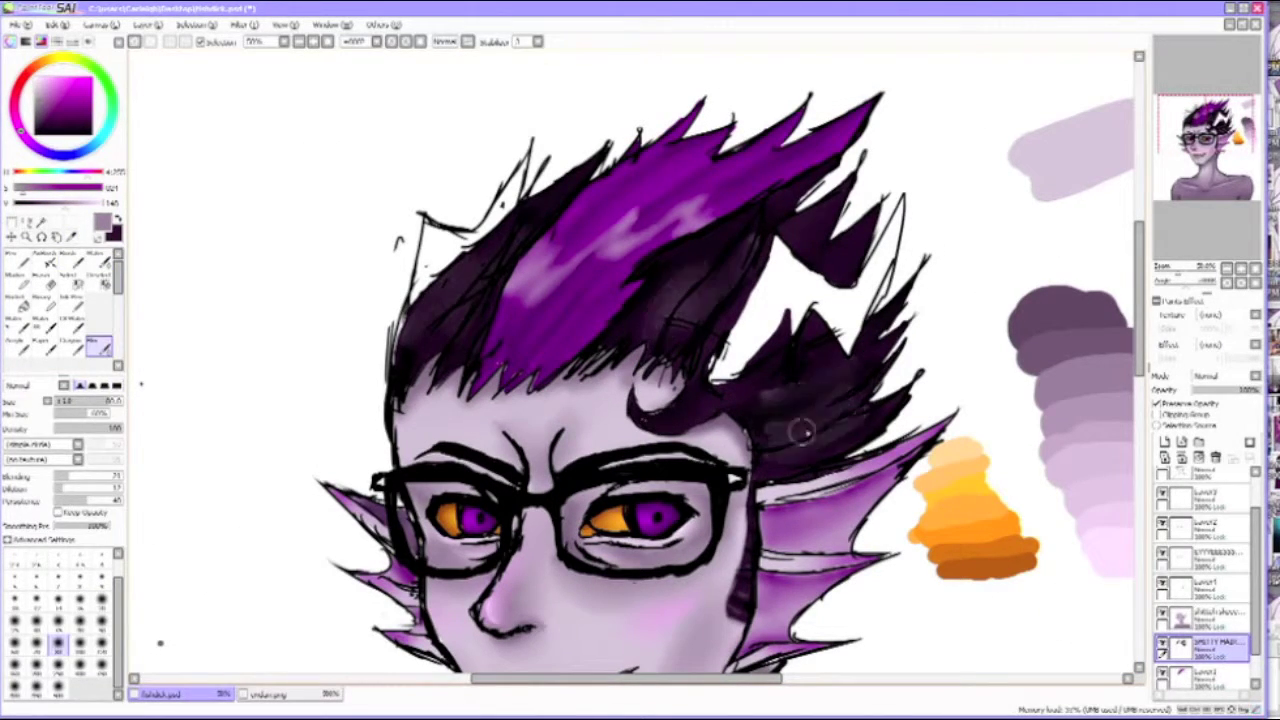
Paint white highlights on the dark hair on both sides of the purple streak and above the ear fin.
click(98, 258)
drag(500, 258, 410, 340)
drag(692, 252, 636, 290)
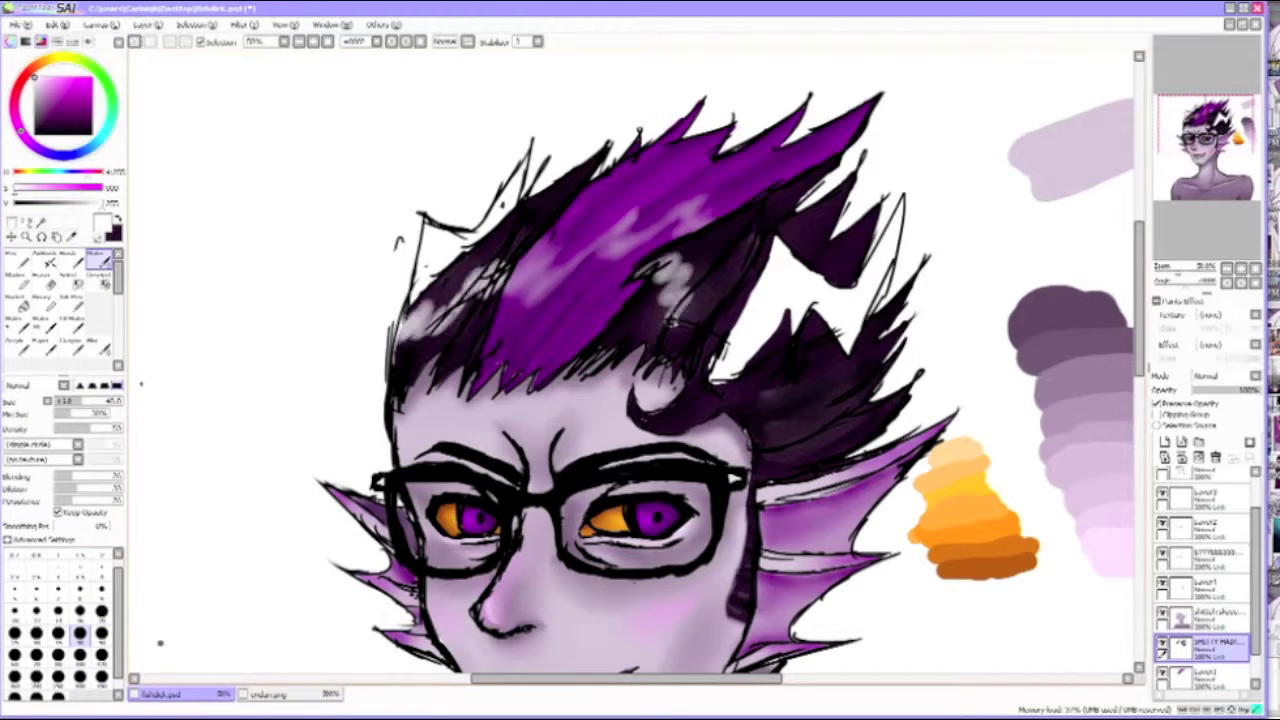
drag(858, 358, 752, 430)
drag(892, 356, 762, 444)
drag(738, 256, 638, 336)
drag(508, 256, 402, 334)
Blend the white hair highlights into soft grey sheens, hiding the line art while smoothing and showing it again.
click(98, 346)
drag(480, 262, 400, 345)
mouse_move(708, 252)
mouse_down()
mouse_move(680, 298)
mouse_move(790, 410)
mouse_up()
click(1162, 612)
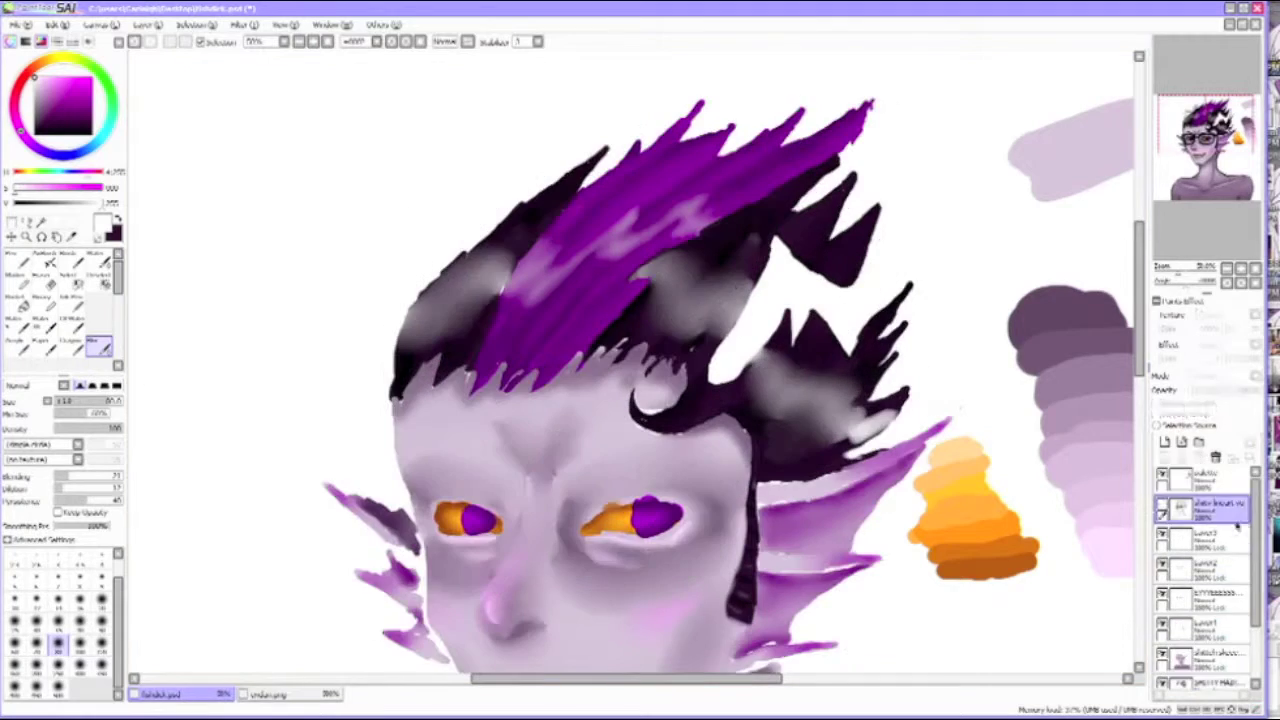
drag(890, 380, 830, 440)
drag(850, 370, 765, 410)
drag(685, 250, 630, 285)
drag(505, 255, 416, 314)
click(1162, 612)
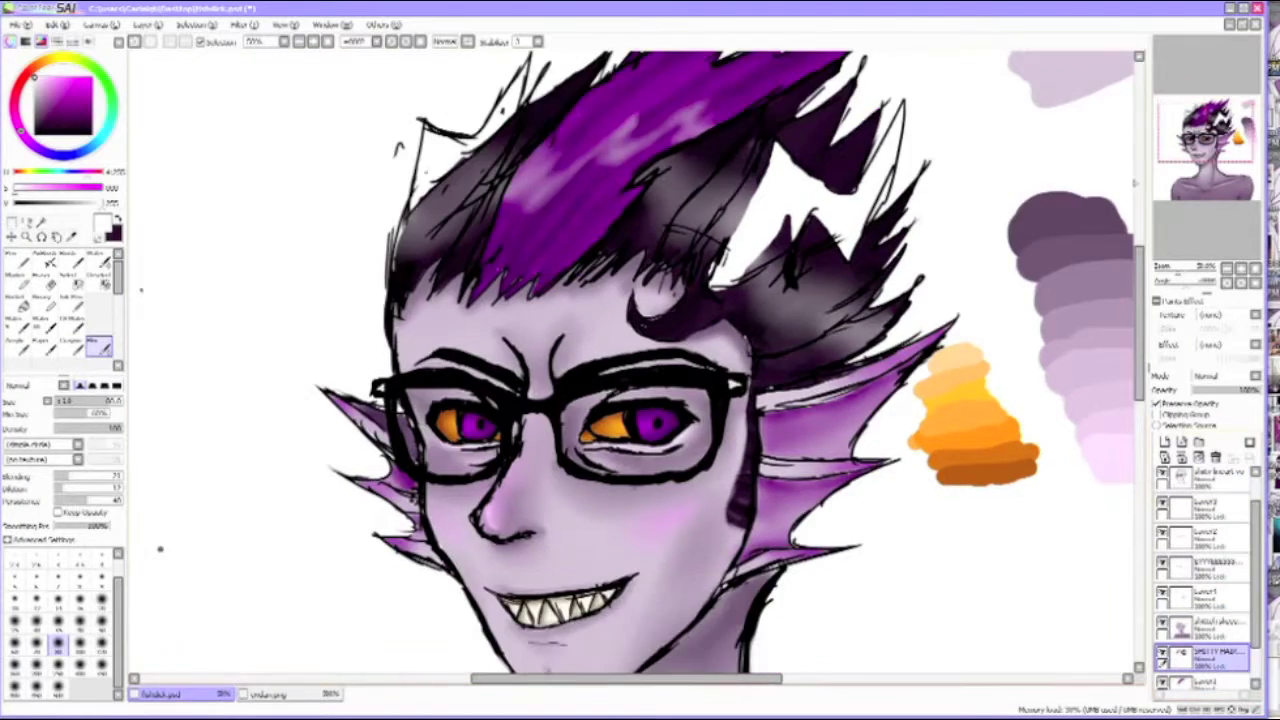
Consult the eridan.png reference and colour both horns yellow-orange on a new layer.
scroll(640, 360, down, 3)
scroll(640, 360, up, 3)
click(265, 693)
click(160, 693)
click(15, 258)
click(101, 578)
mouse_move(442, 228)
mouse_down()
mouse_move(458, 180)
mouse_move(535, 148)
mouse_up()
click(101, 556)
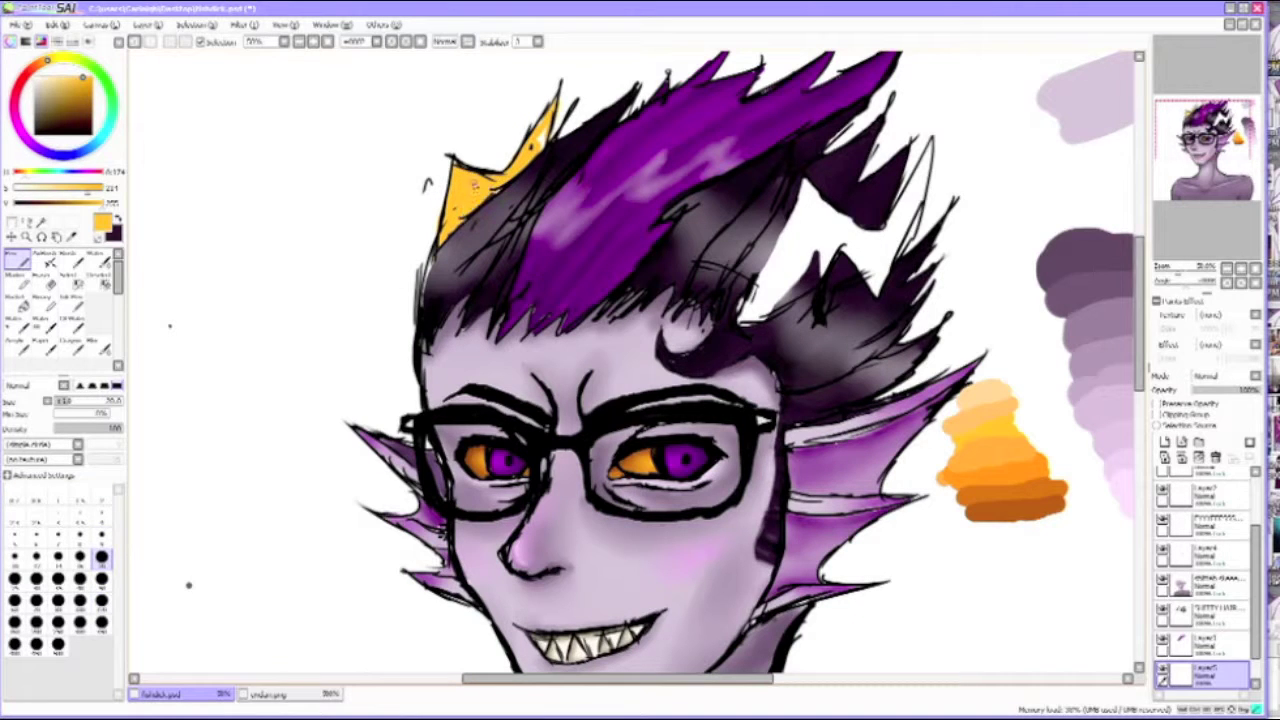
click(16, 304)
click(858, 258)
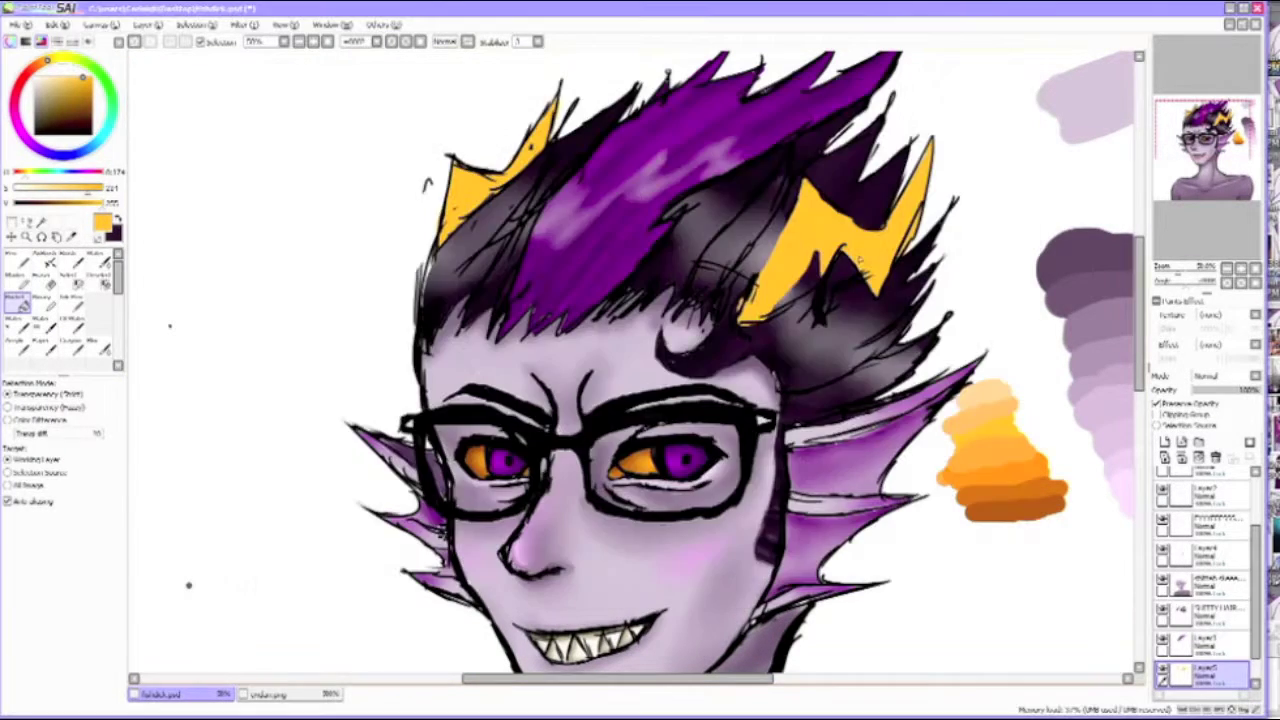
Sample orange from the eridan.png reference and paint it over the lower parts of both horns.
click(265, 693)
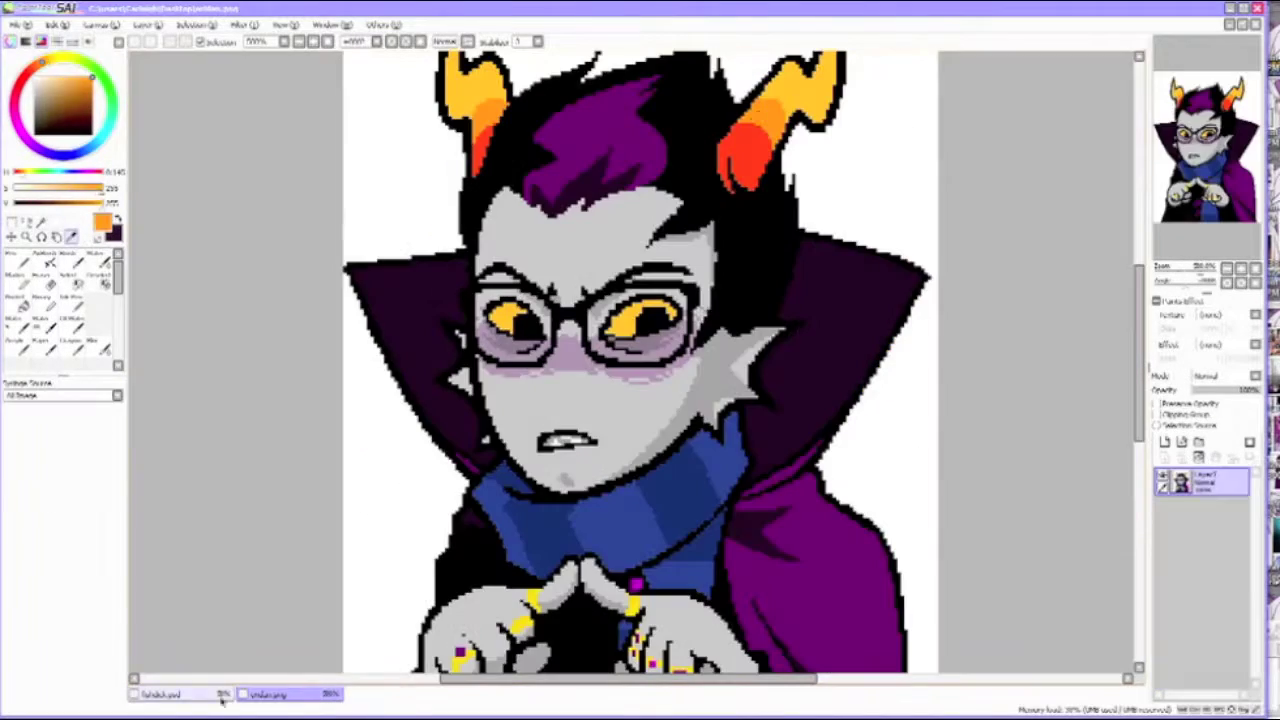
click(160, 693)
click(101, 258)
drag(792, 256, 758, 305)
drag(488, 186, 446, 240)
drag(830, 224, 740, 334)
Sample red from the eridan.png reference and blend it into the bases of both horns.
click(265, 693)
click(160, 693)
click(98, 345)
click(98, 255)
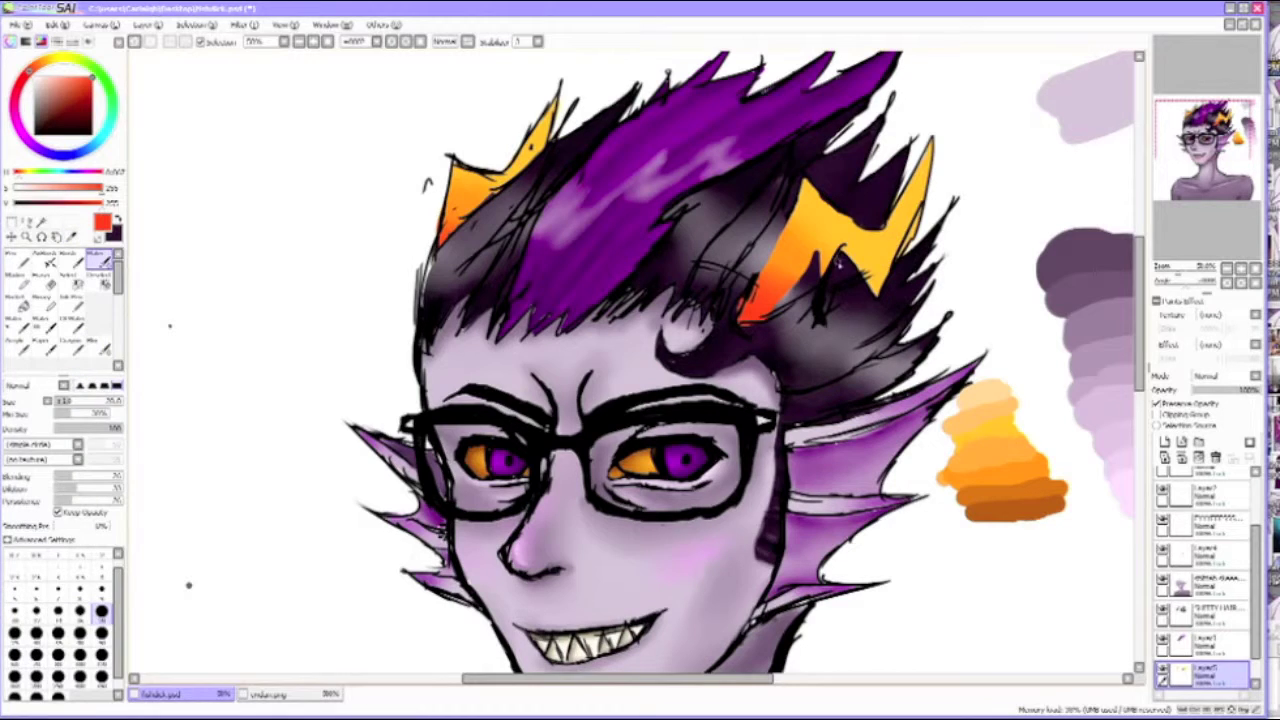
Shade the edges and tips of the horns with dark golden brown and blend the shading.
alt+click(850, 255)
drag(872, 244, 840, 292)
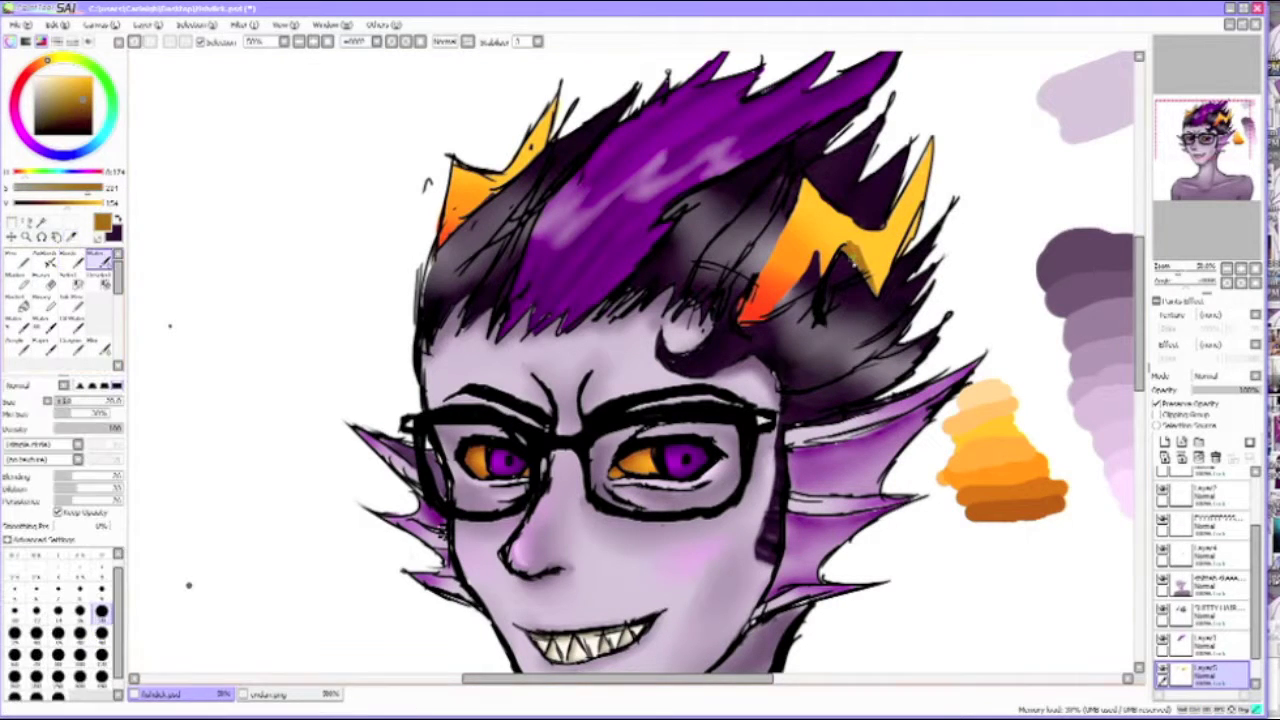
click(98, 345)
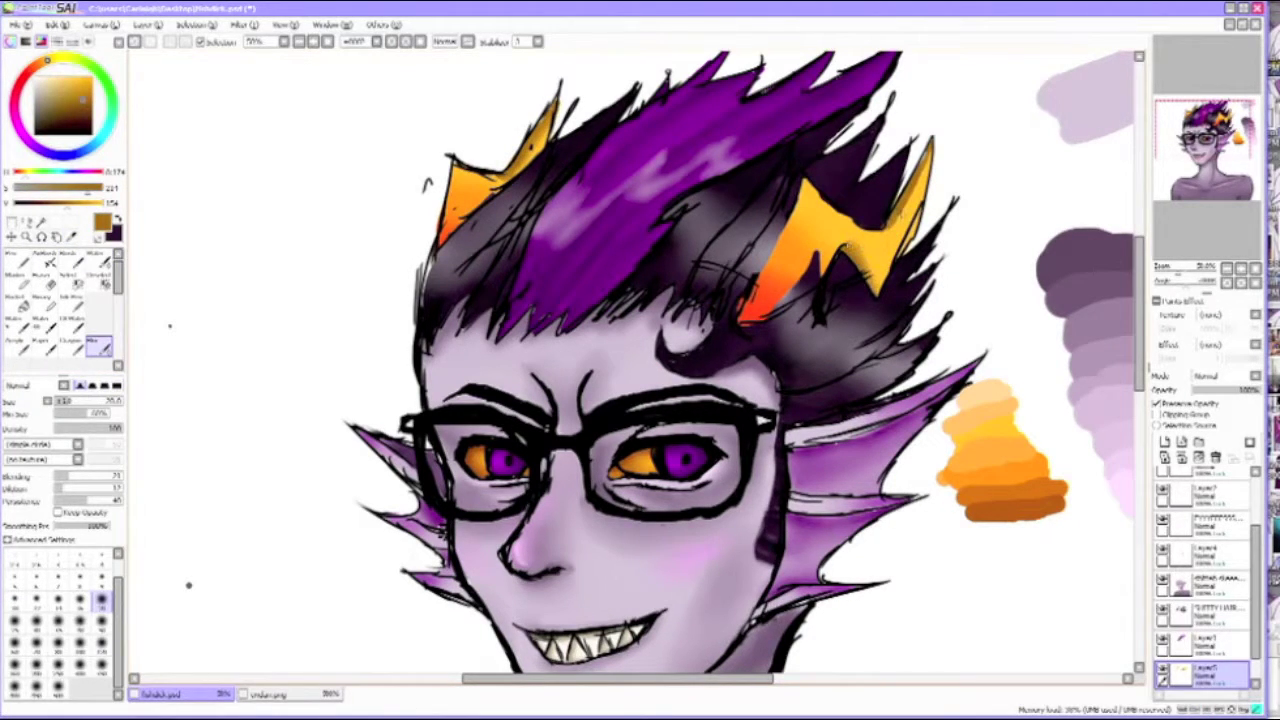
Draw dark red stripes across both horns on a Multiply layer and select the lower horn areas.
click(18, 255)
alt+click(760, 304)
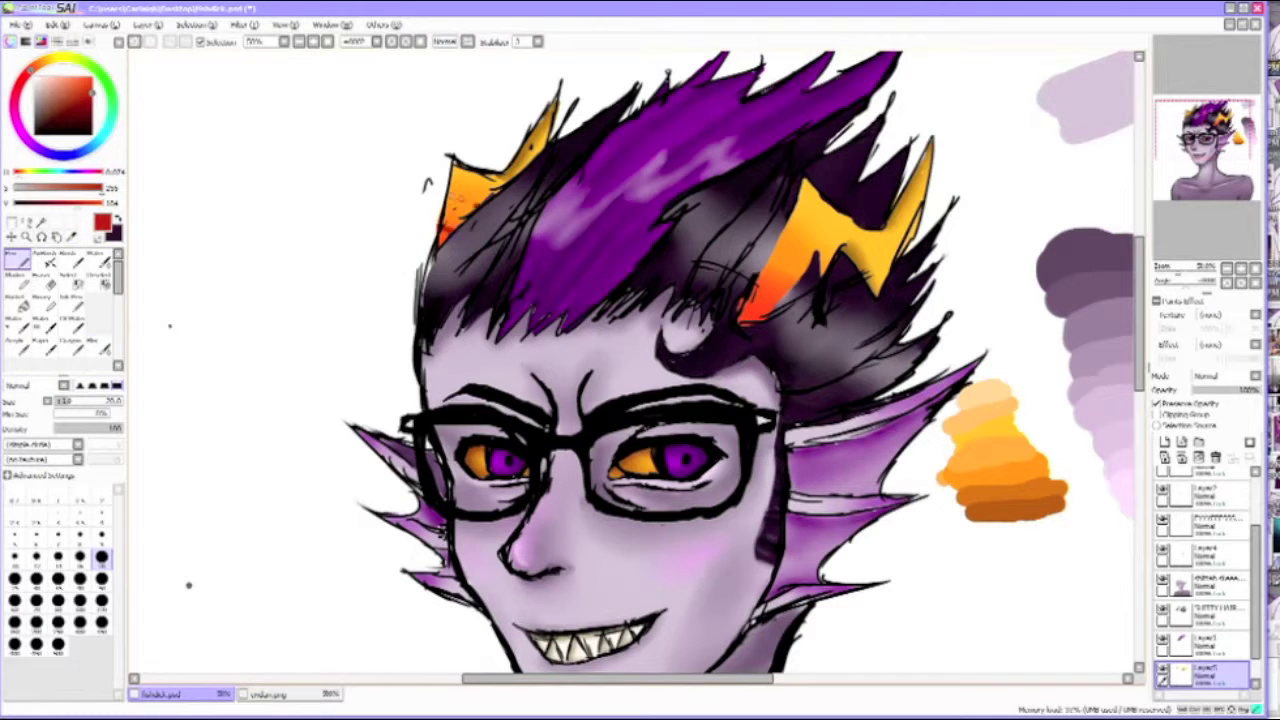
drag(445, 225, 485, 185)
click(41, 224)
click(98, 258)
mouse_move(720, 300)
mouse_down()
mouse_move(840, 170)
mouse_move(830, 260)
mouse_move(866, 272)
mouse_up()
drag(866, 224, 880, 296)
Soften the dark red stripes within the selected horn areas using a larger blending brush.
click(98, 345)
click(58, 620)
drag(800, 210, 825, 265)
drag(490, 200, 545, 120)
drag(810, 195, 830, 260)
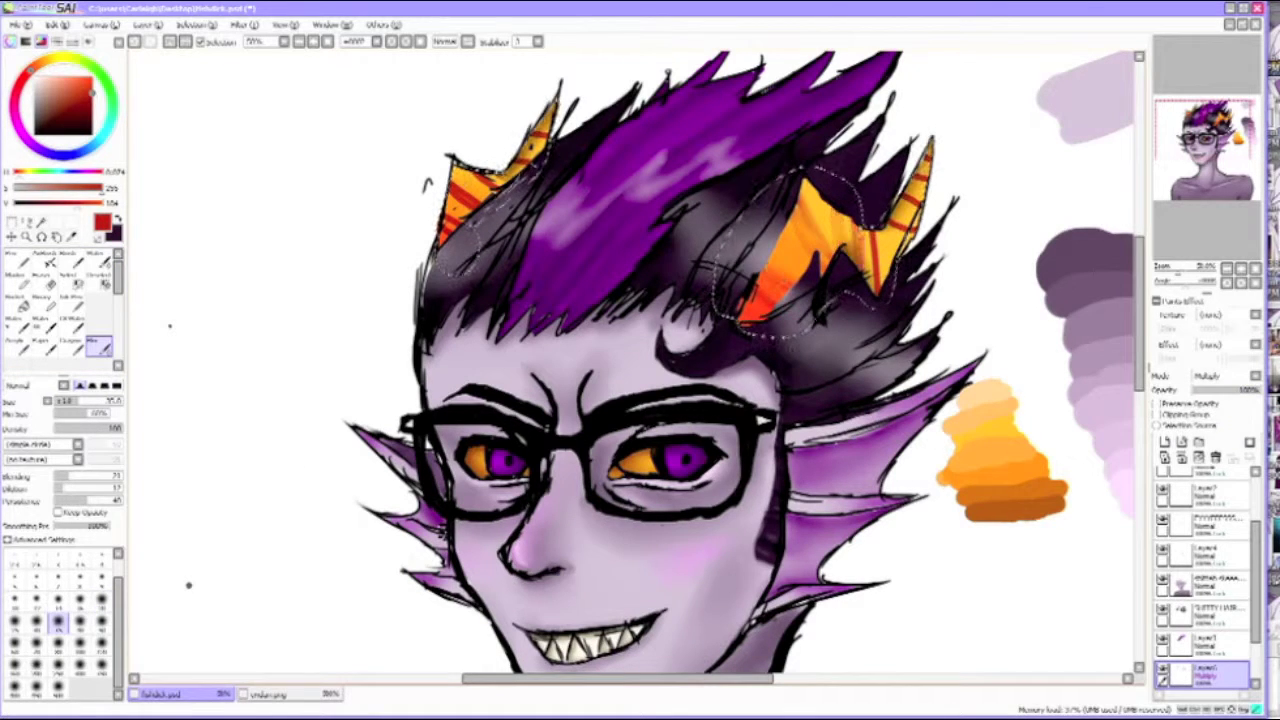